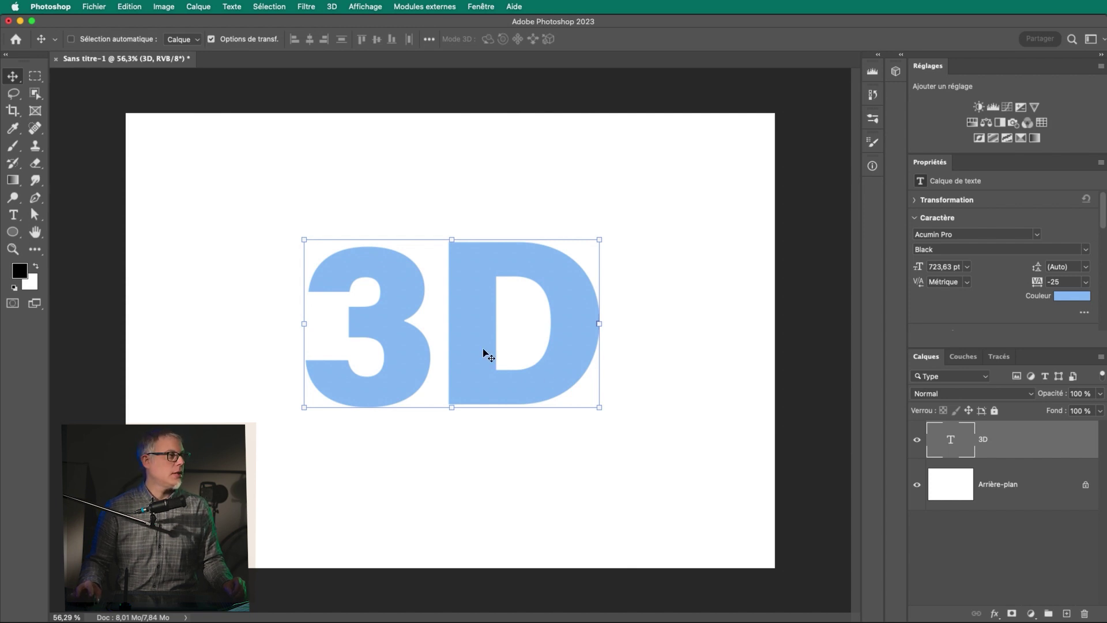
Switch to the 3D workspace and check that the 3D panel is enabled.
click(1097, 41)
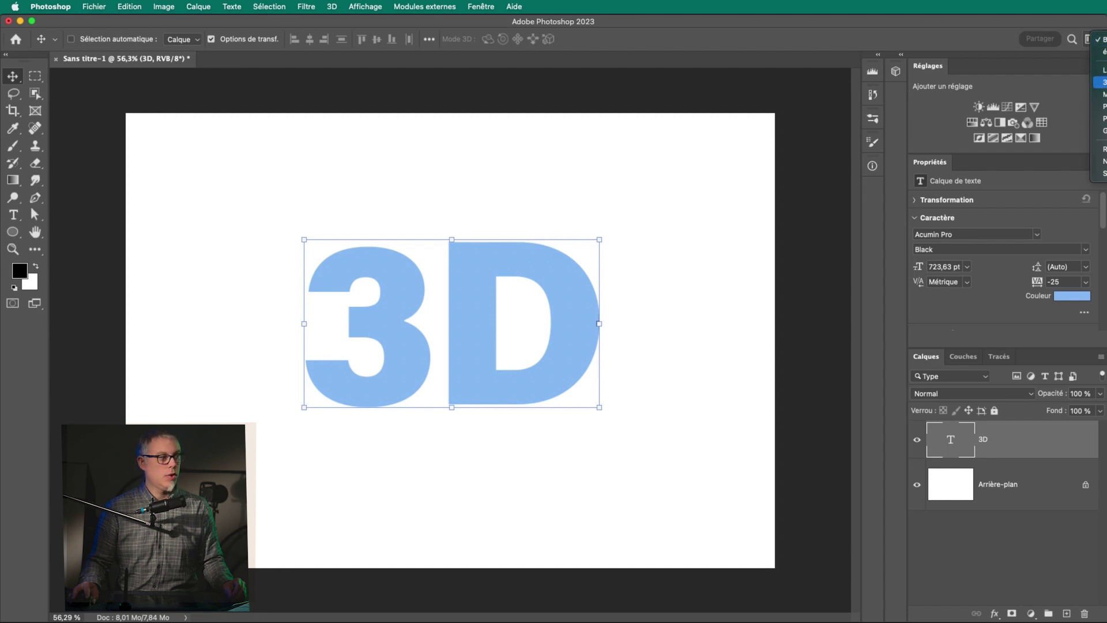
click(1102, 82)
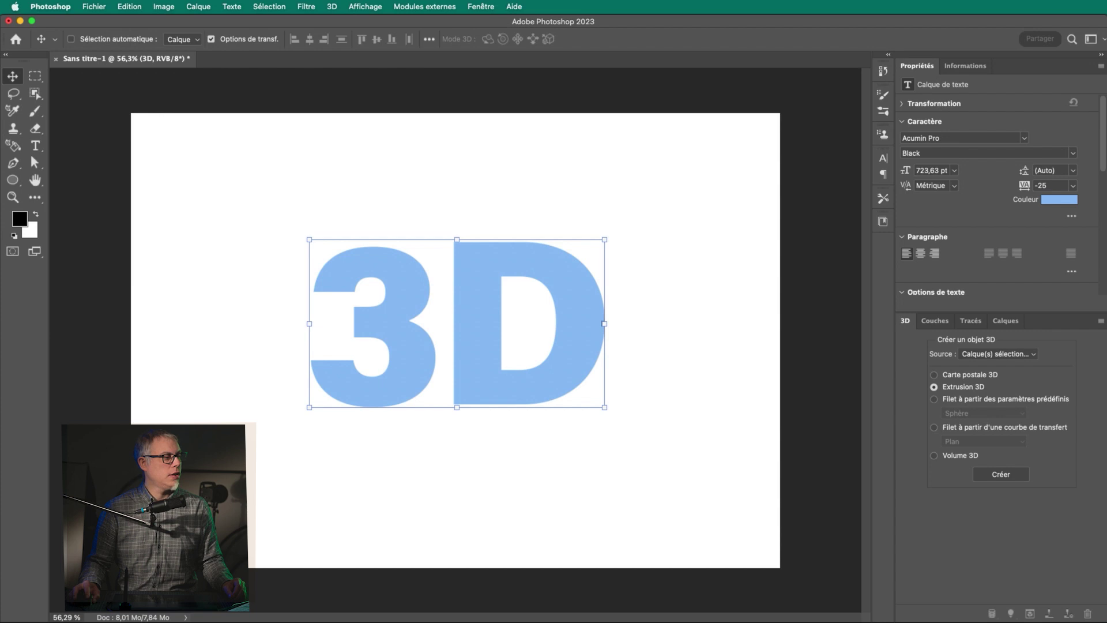
click(306, 7)
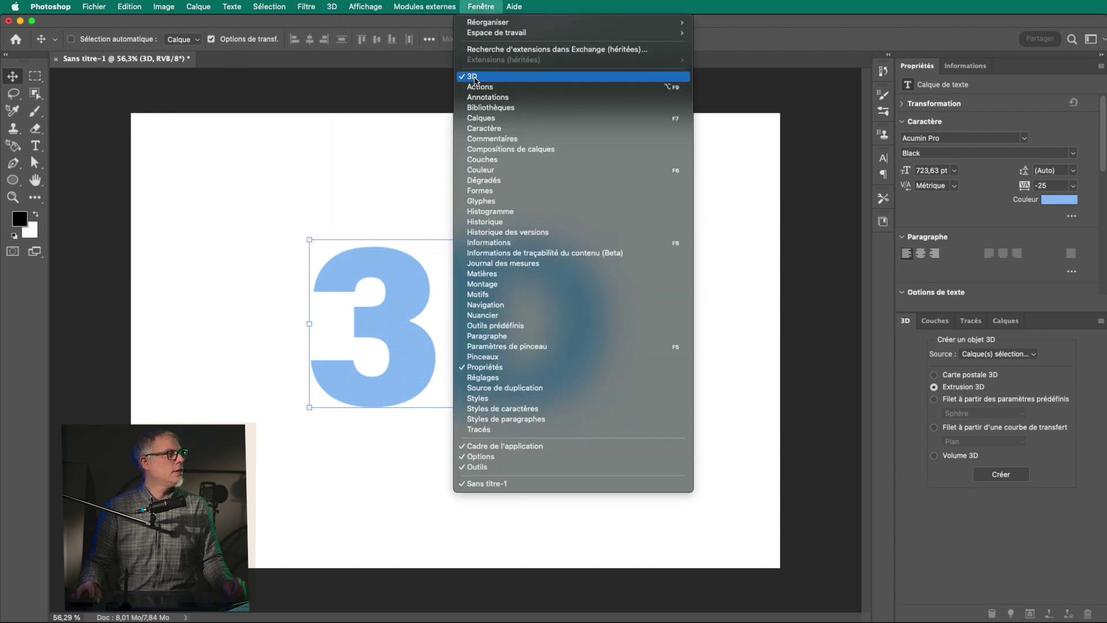
click(514, 82)
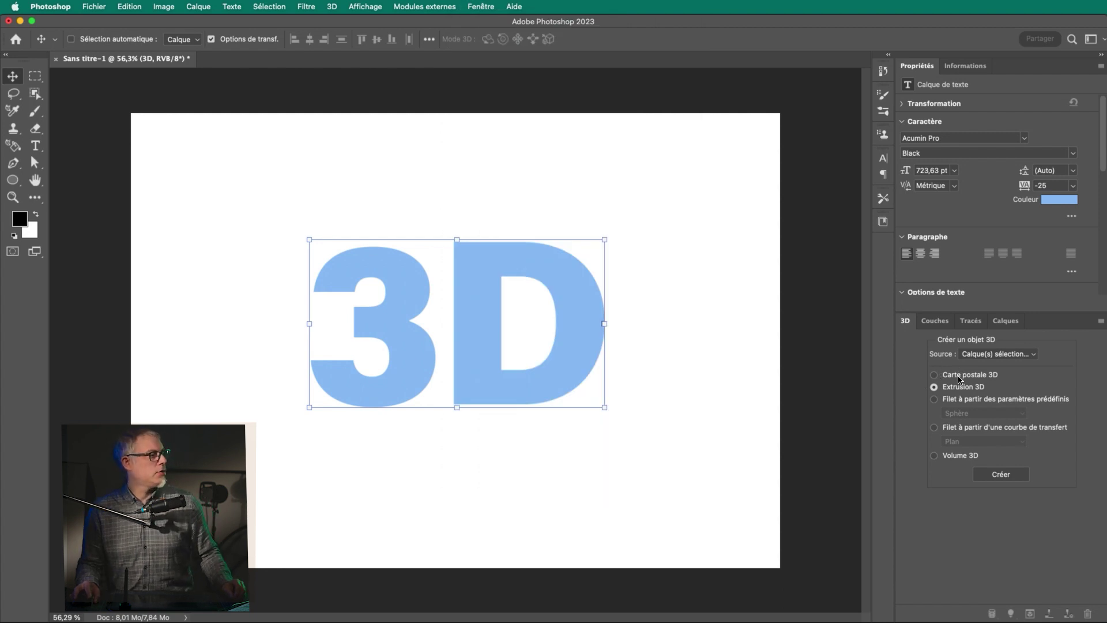
Try the 3D postcard option (Carte postale 3D) on the text layer, tilt it in space, and undo it.
click(951, 379)
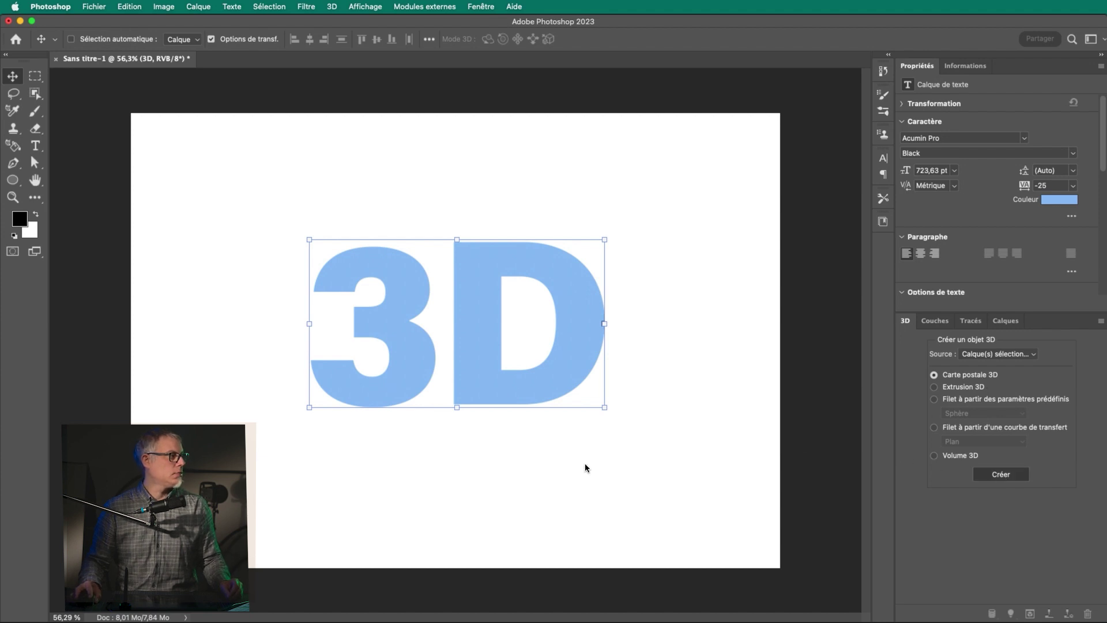
drag(485, 383, 510, 288)
key(super+z)
key(super+z)
key(super+z)
key(super+z)
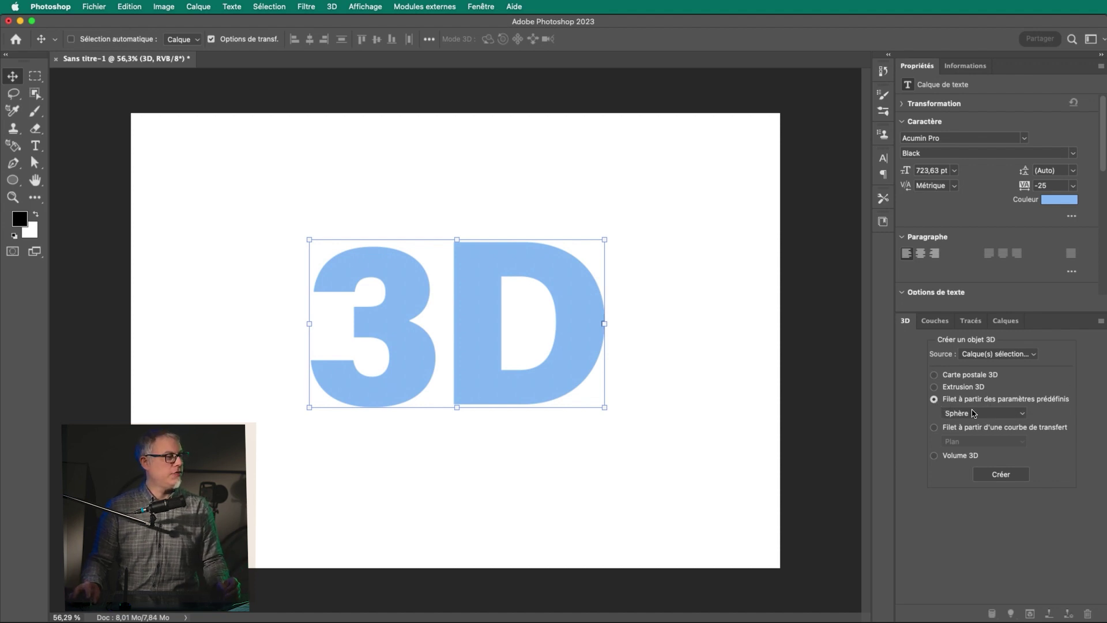
Try creating a Sphère preset mesh wrapped with the text layer, and orbit the camera around it.
click(1012, 417)
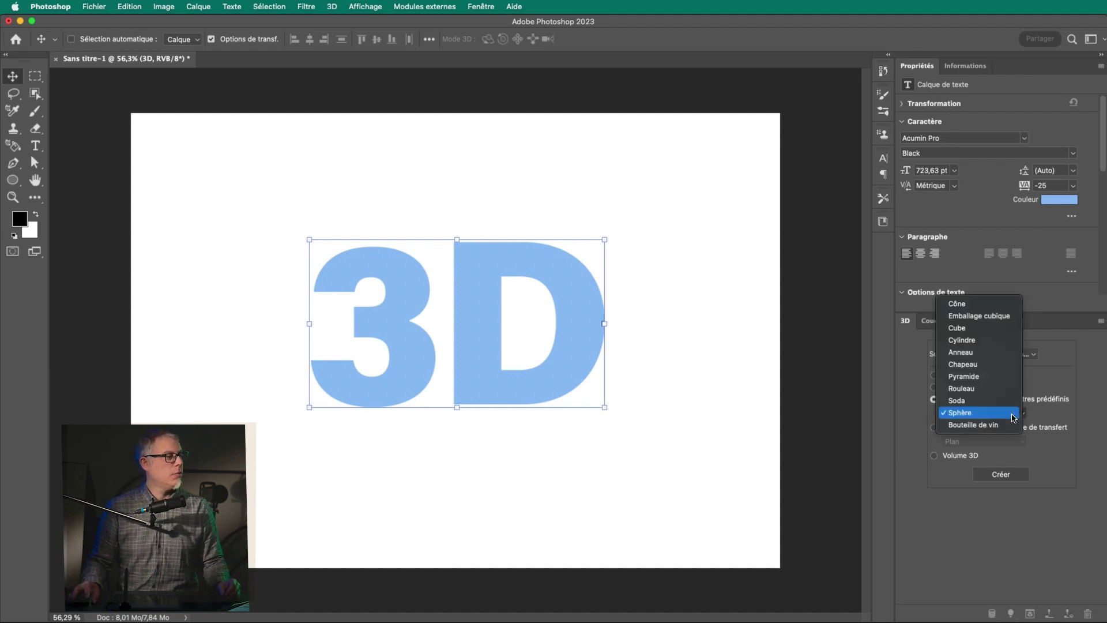
click(976, 415)
click(1000, 476)
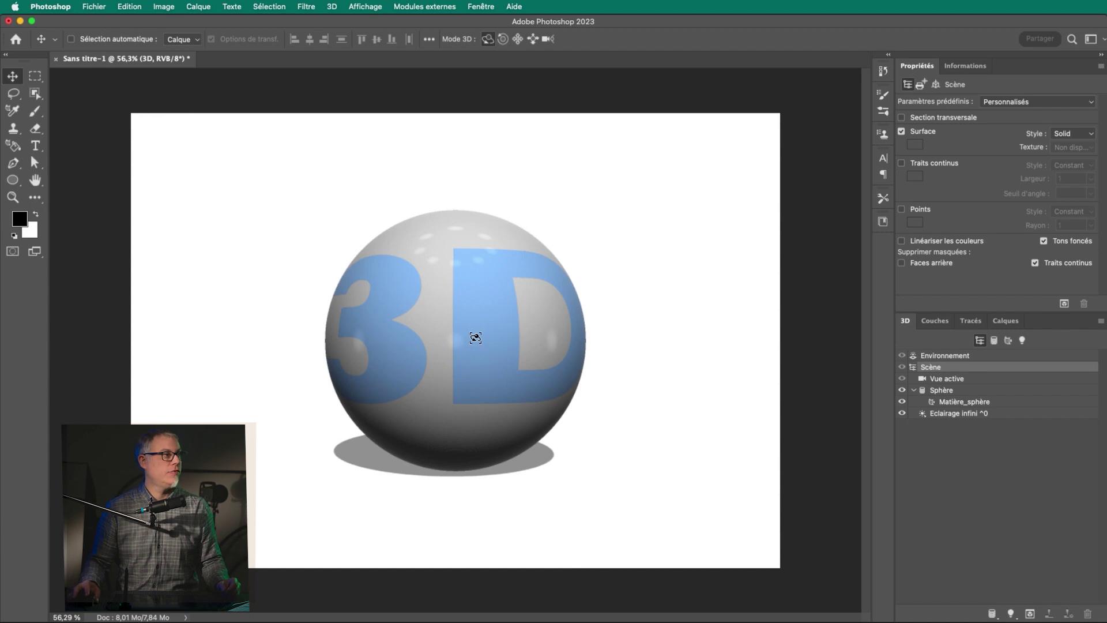
drag(486, 349, 569, 422)
Revert the document to the Déplacement history state to restore the flat text before the sphere.
click(883, 70)
click(776, 150)
click(776, 134)
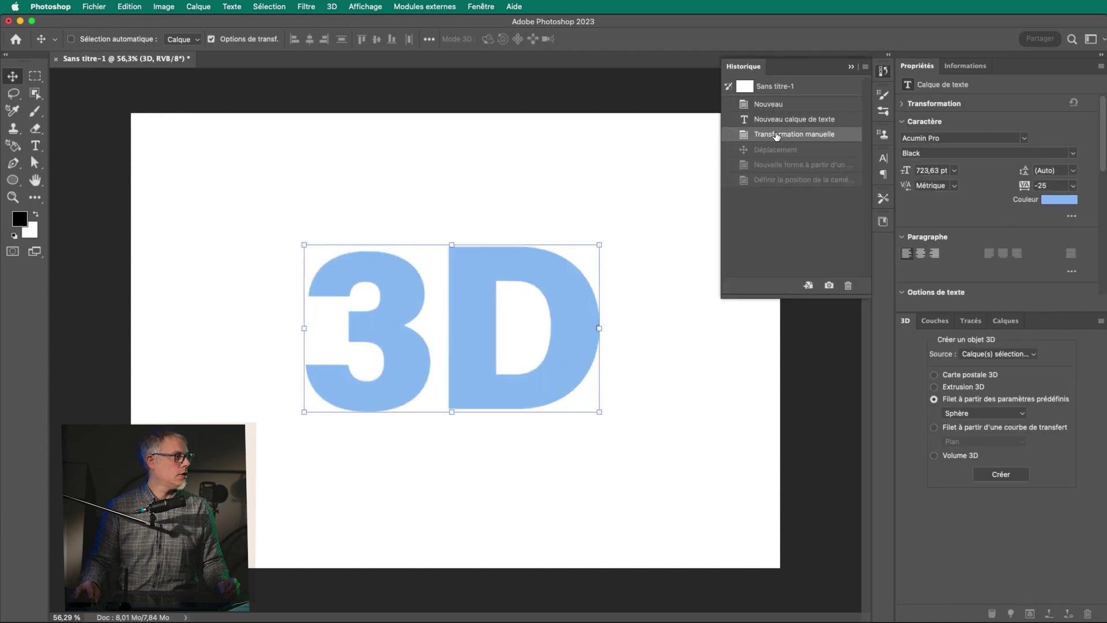
click(775, 149)
click(851, 67)
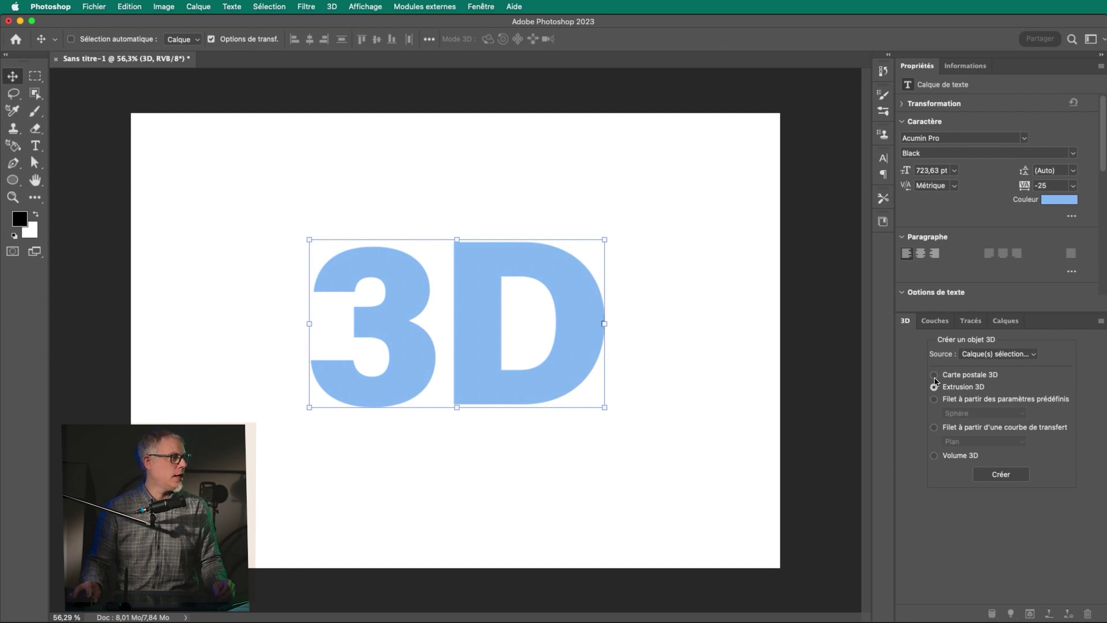
Create a 3D extrusion from the text layer and rotate it so the depth of the letters shows.
click(997, 476)
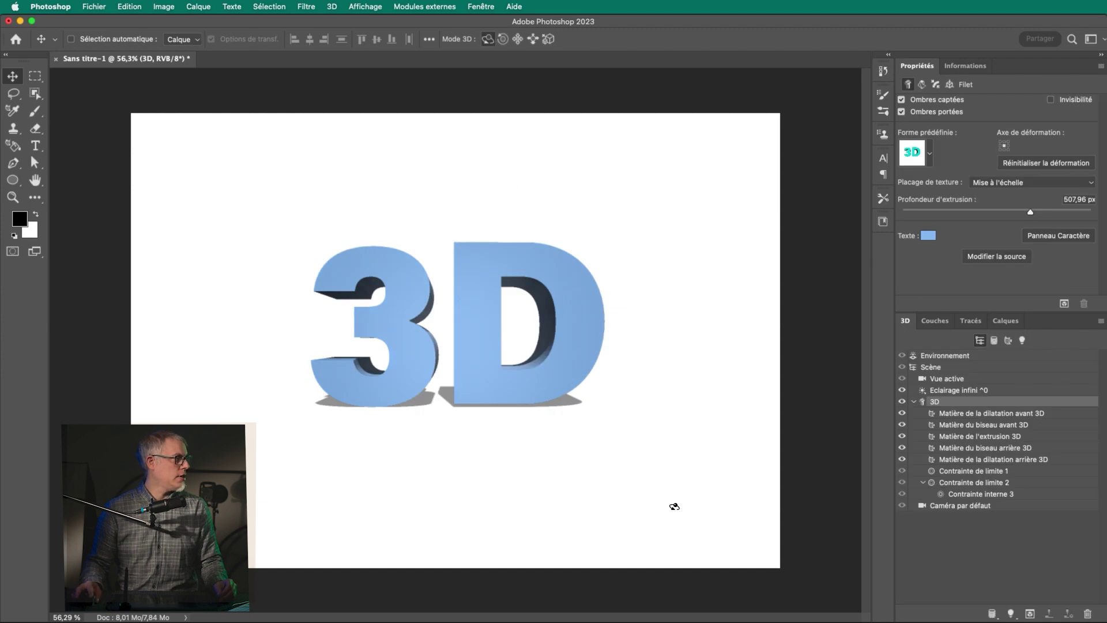
drag(375, 337, 307, 228)
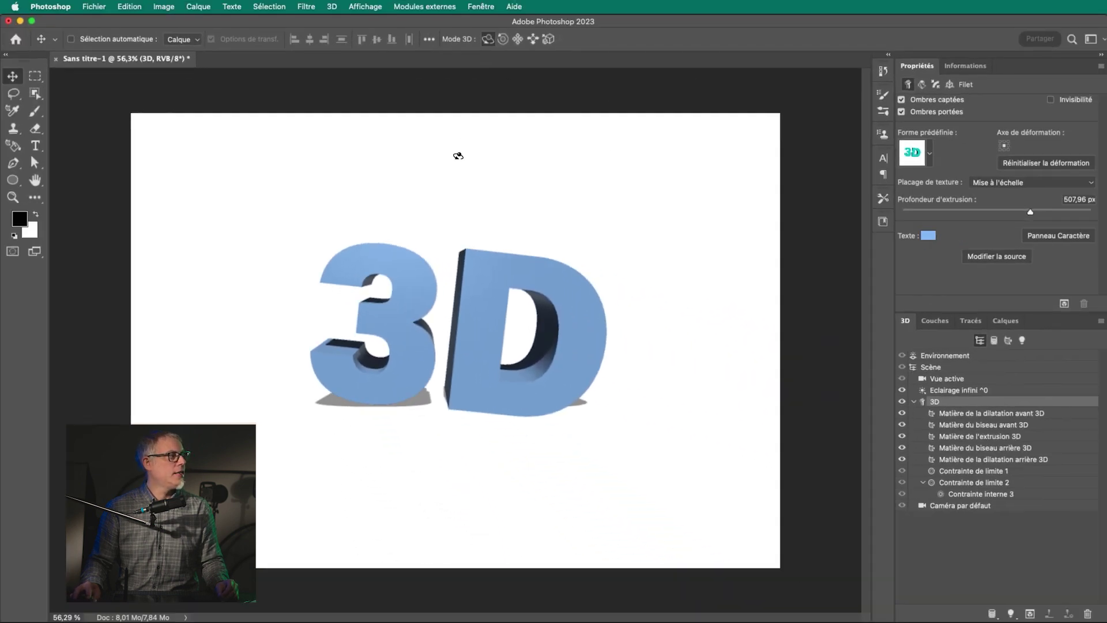
drag(458, 156, 541, 154)
drag(540, 209, 510, 114)
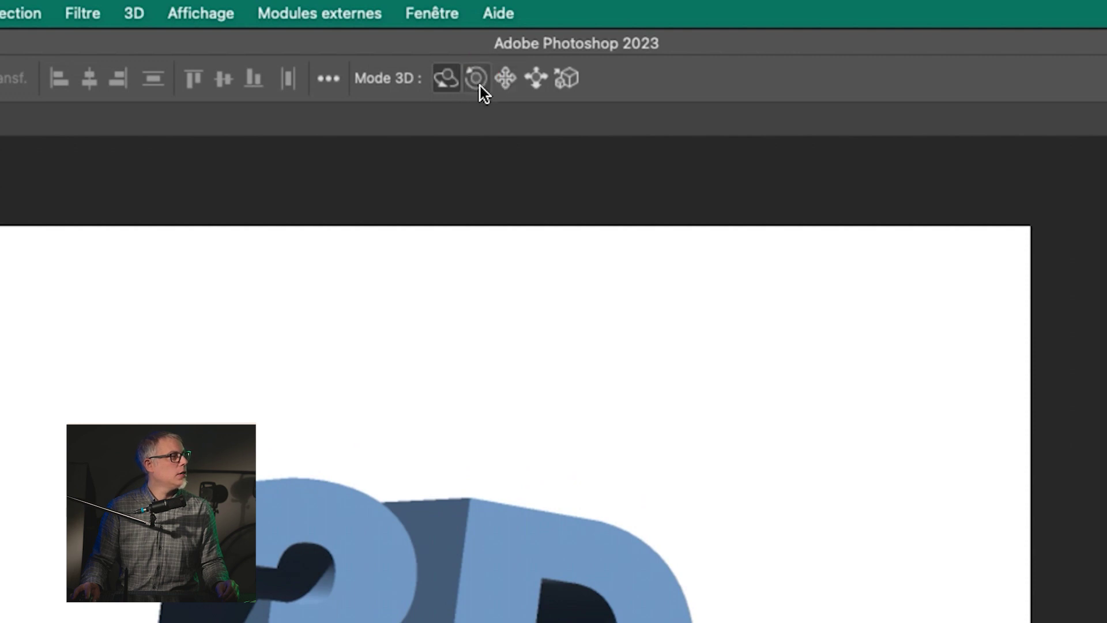
Roll the extruded text with the 3D roll mode, and shift it across the canvas with the 3D drag mode.
click(477, 81)
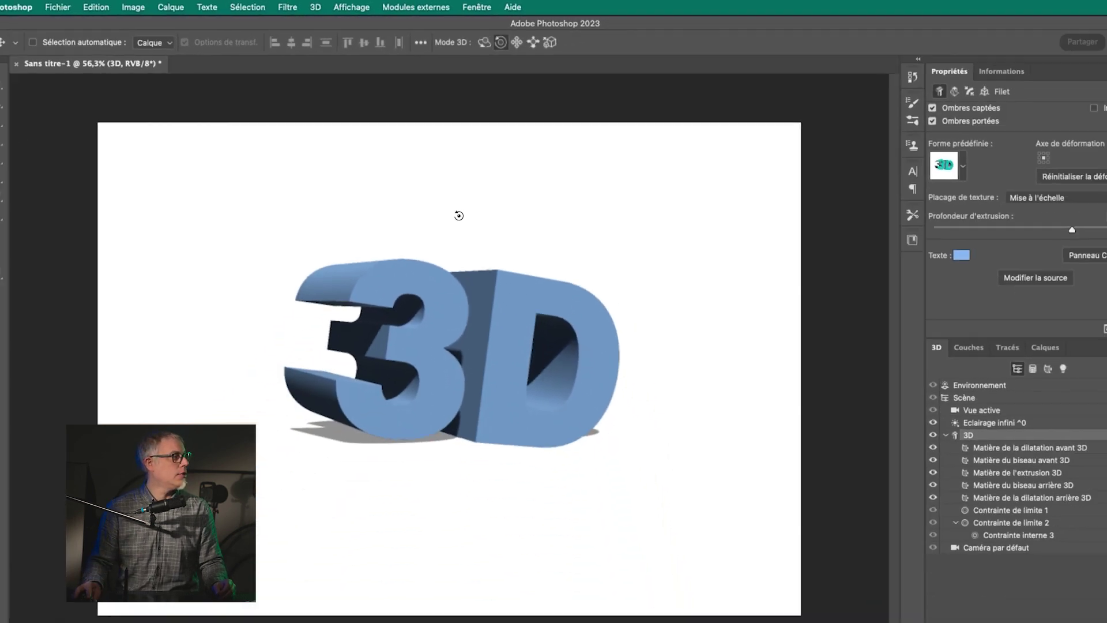
drag(397, 398, 915, 420)
mouse_move(722, 210)
mouse_down()
mouse_move(188, 260)
mouse_move(896, 252)
mouse_move(329, 231)
mouse_move(190, 240)
mouse_move(709, 235)
mouse_move(292, 247)
mouse_move(726, 447)
mouse_move(381, 491)
mouse_move(2, 506)
mouse_move(520, 453)
mouse_move(369, 449)
mouse_move(257, 432)
mouse_move(440, 437)
mouse_up()
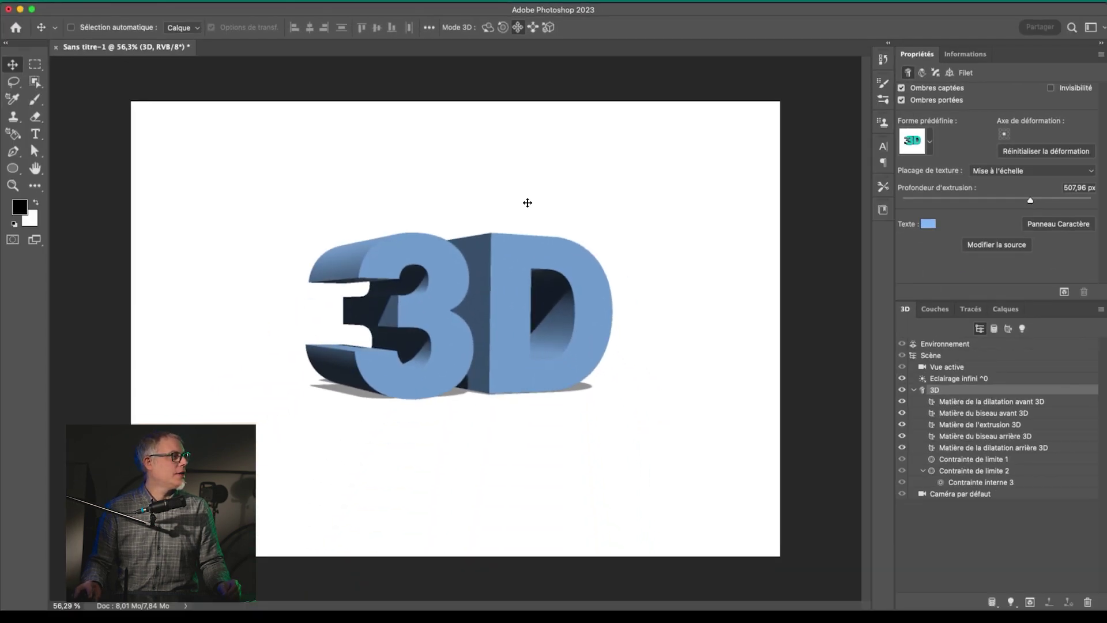
drag(501, 427, 476, 434)
drag(515, 206, 549, 190)
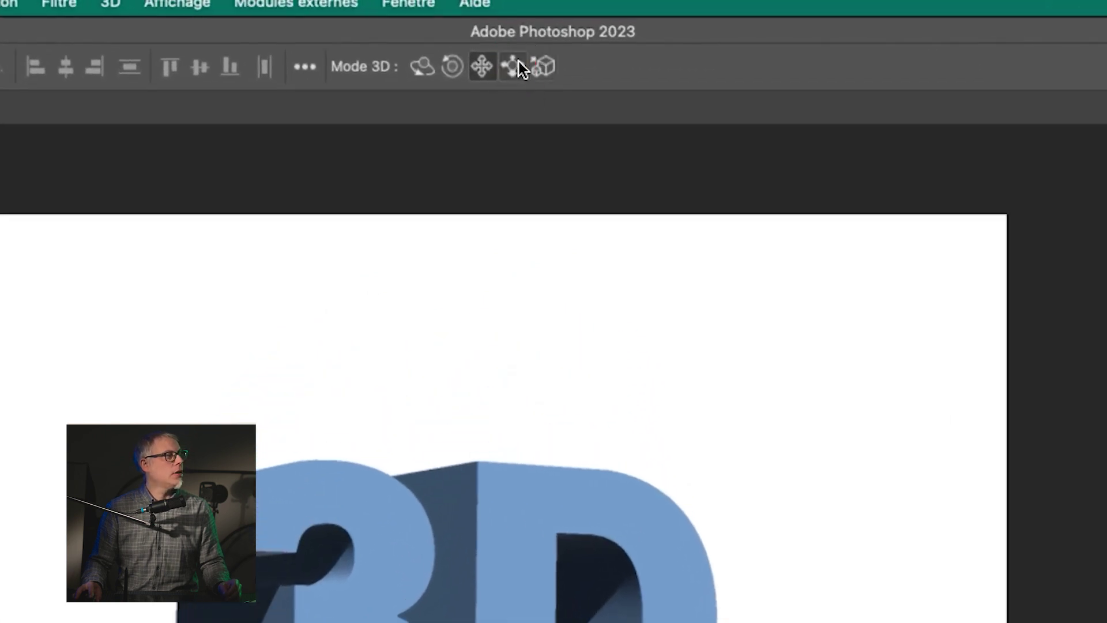
Slide the extruded text forward and backward in depth using the 3D slide mode.
click(518, 64)
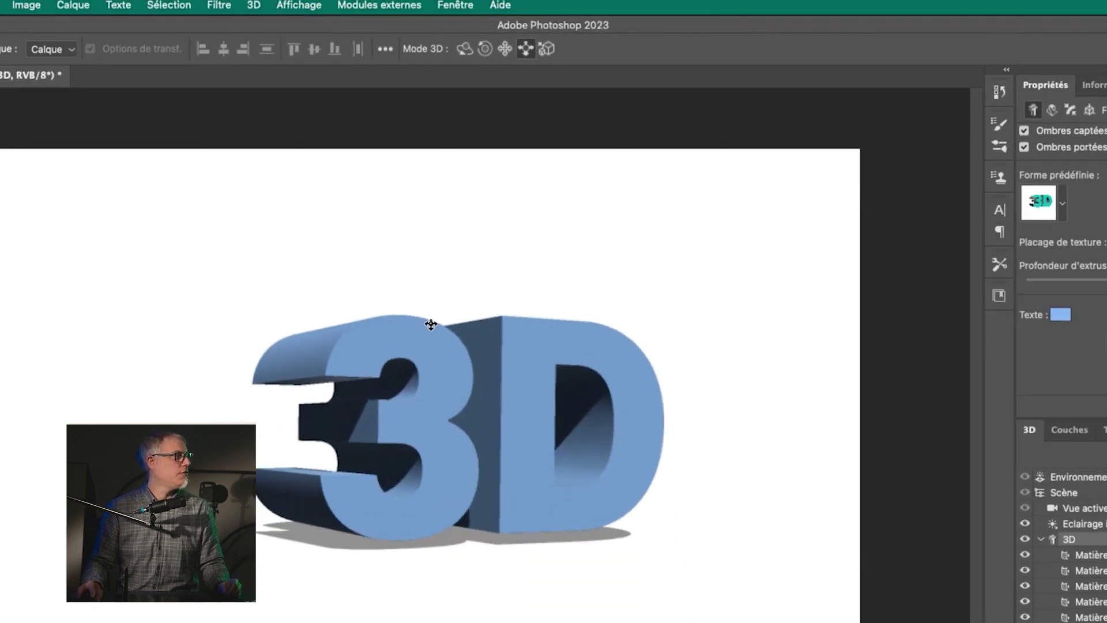
drag(334, 412, 319, 138)
drag(440, 73, 440, 68)
drag(466, 369, 472, 420)
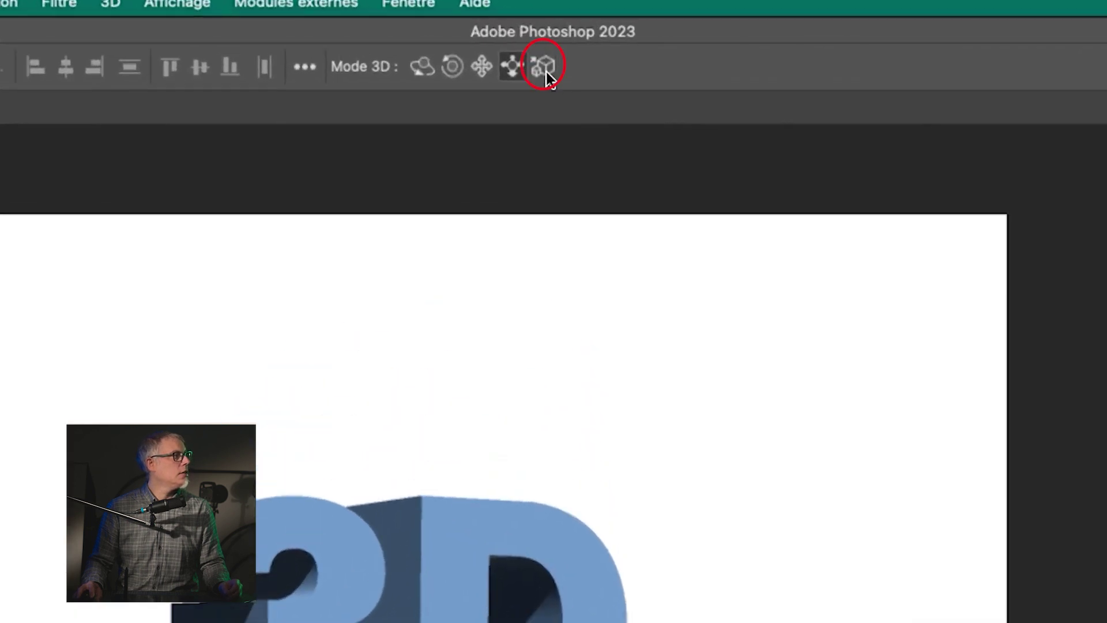
Scale the extruded text down and back up using the 3D scale mode.
click(546, 74)
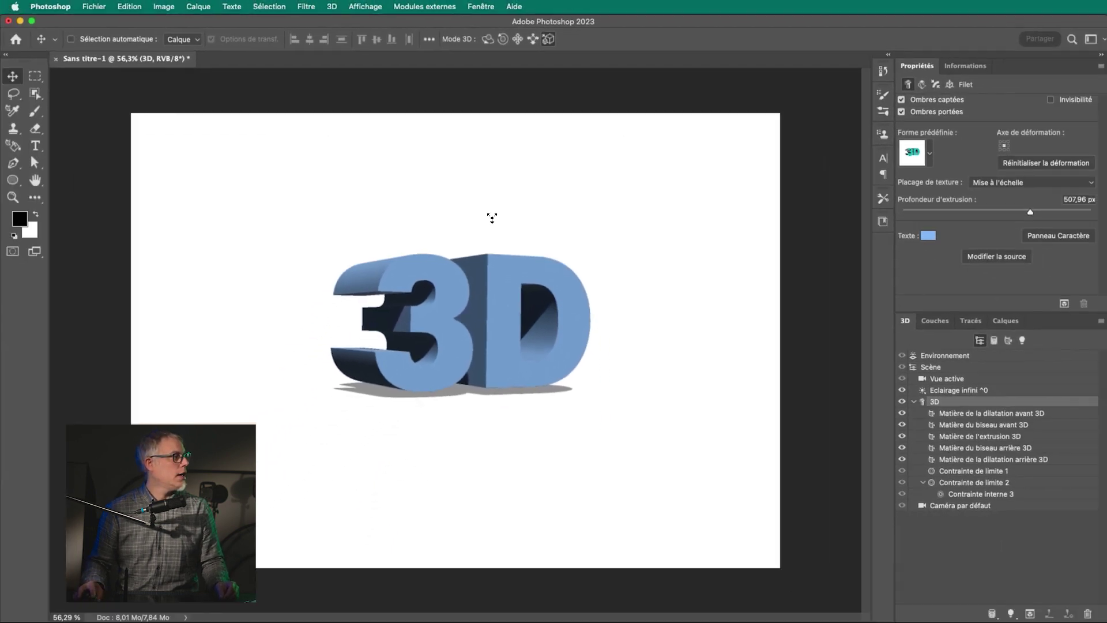
drag(492, 218, 499, 309)
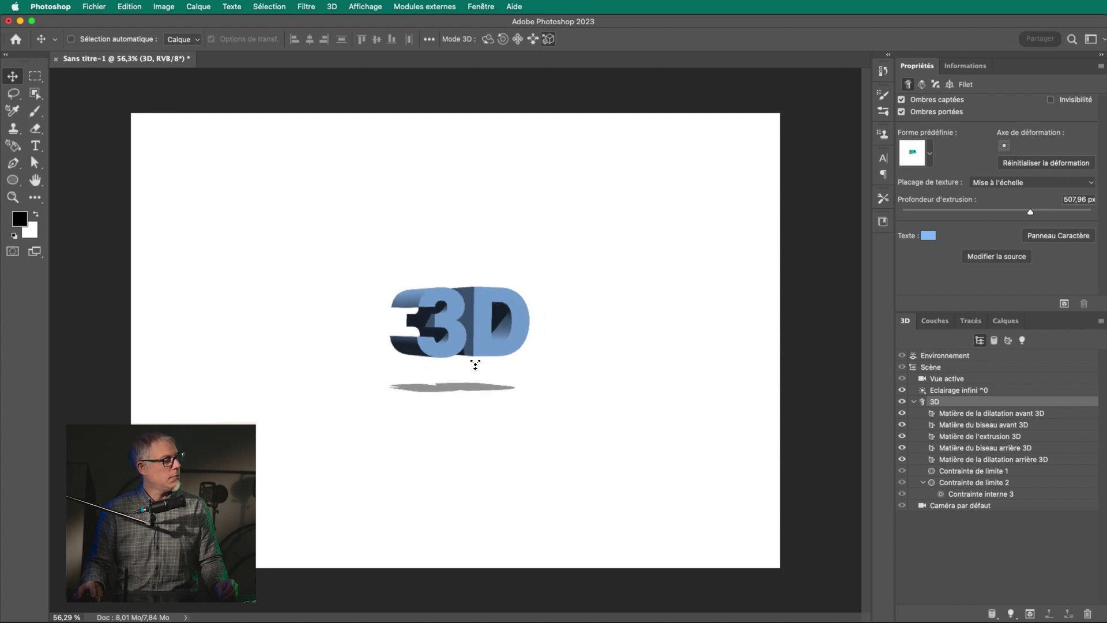
drag(462, 325, 443, 237)
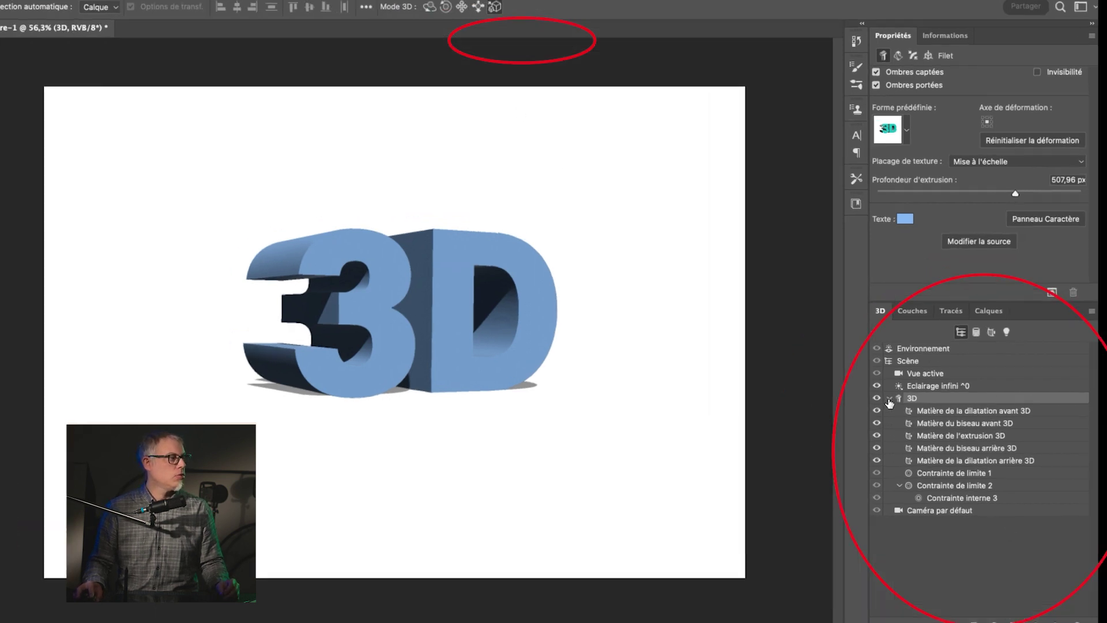
Collapse the 3D object's components, select the 3D layer, and display its scene elements again.
click(914, 402)
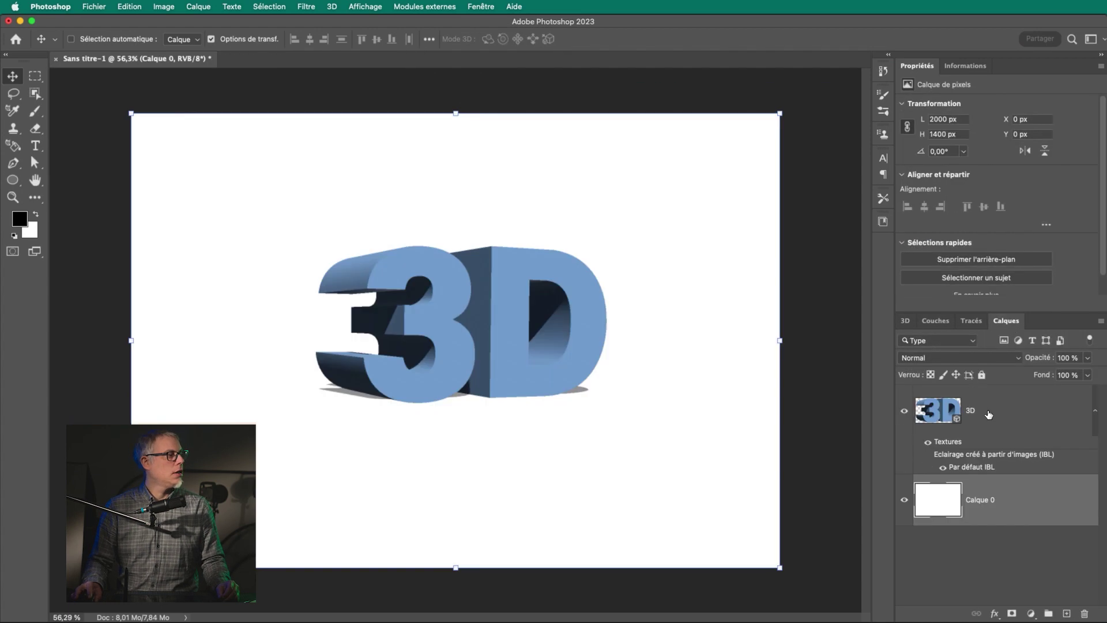
click(990, 420)
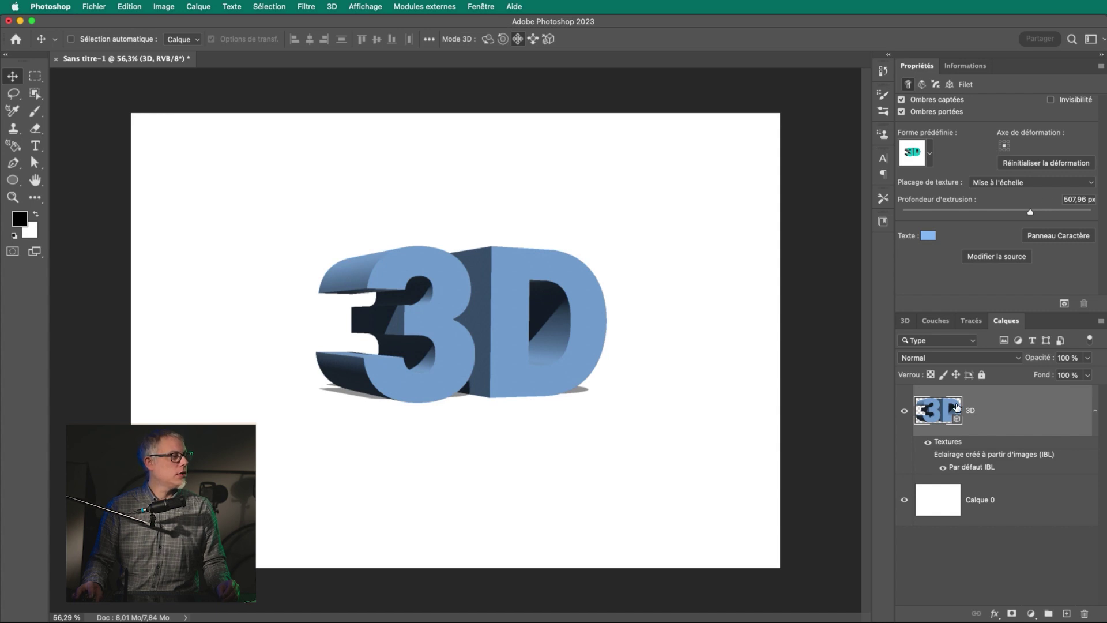
click(905, 322)
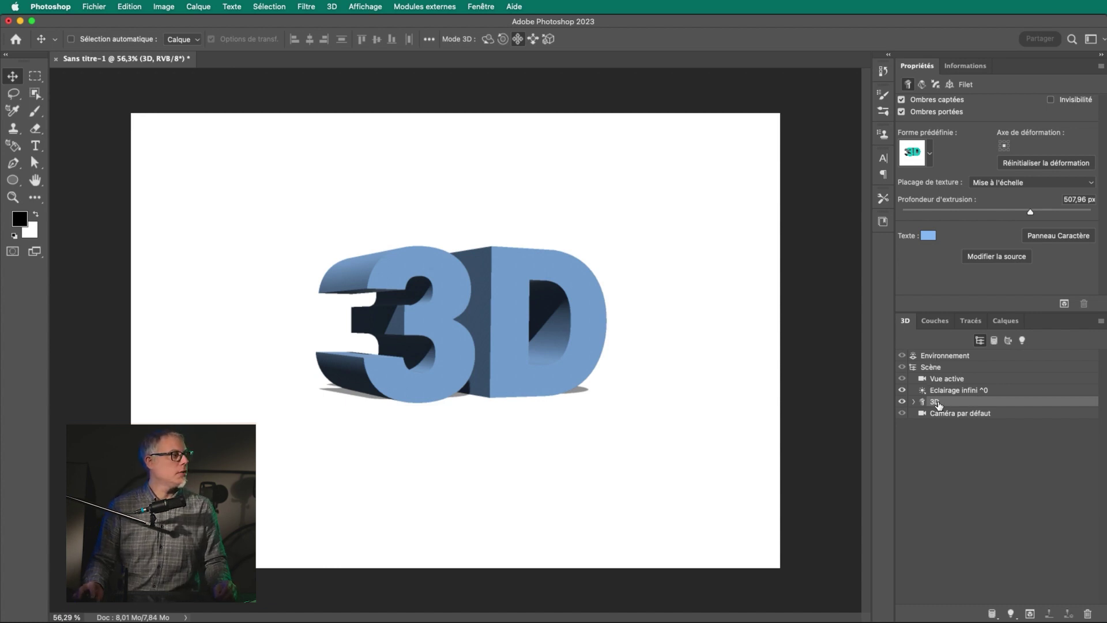
Select the infinite light (Eclairage infini) and set its intensity to 121%.
click(950, 390)
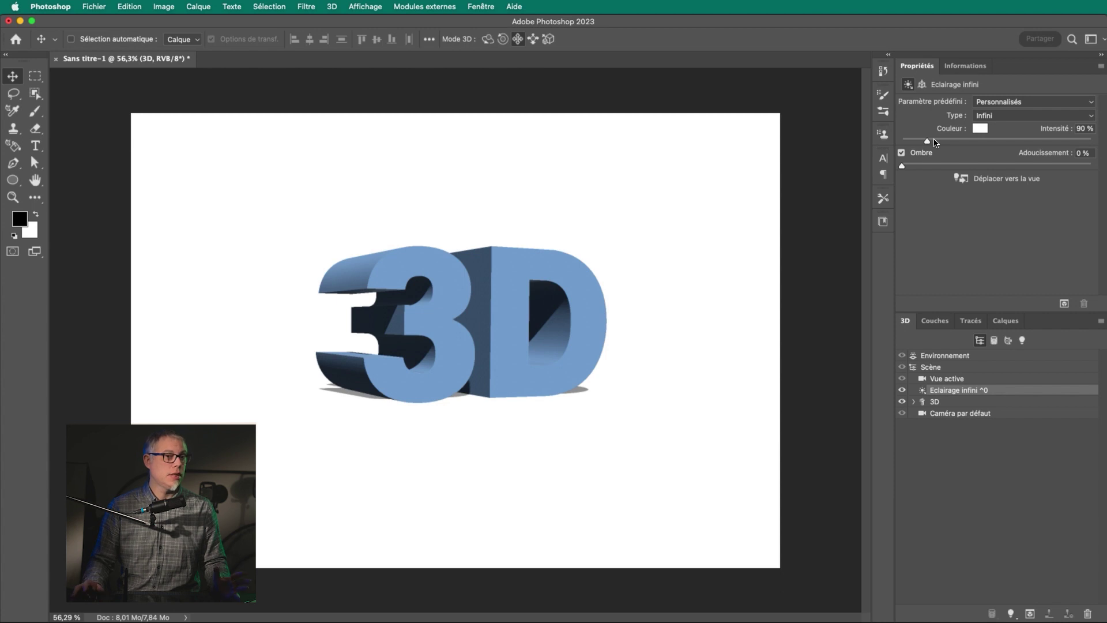
drag(936, 142, 979, 141)
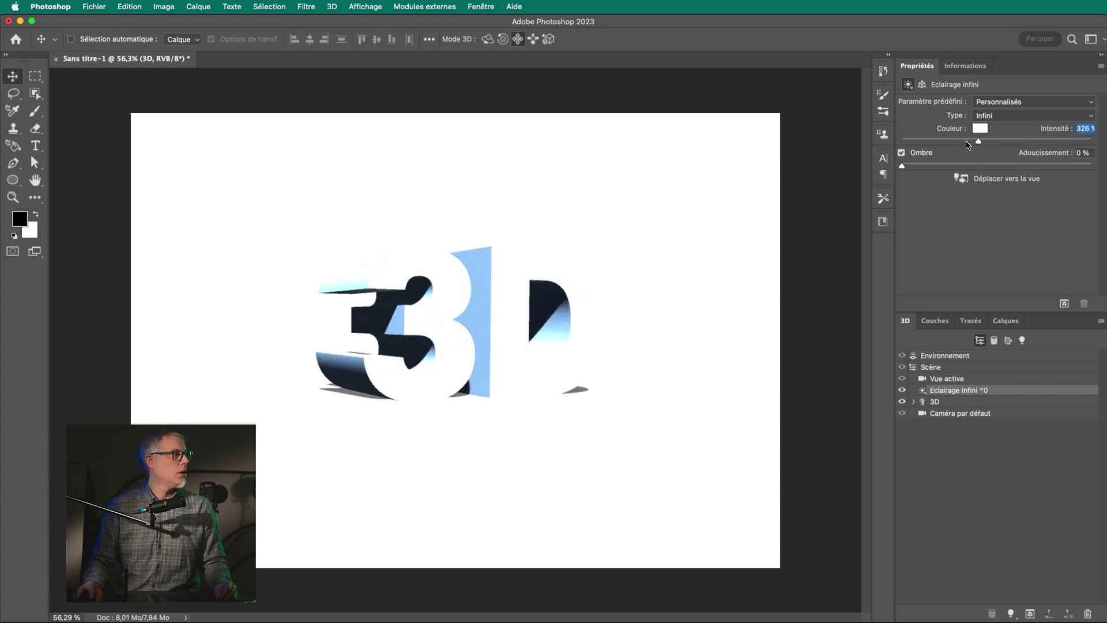
drag(973, 143, 934, 141)
Change the infinite light's colour to orange and raise its intensity to 209%.
click(981, 128)
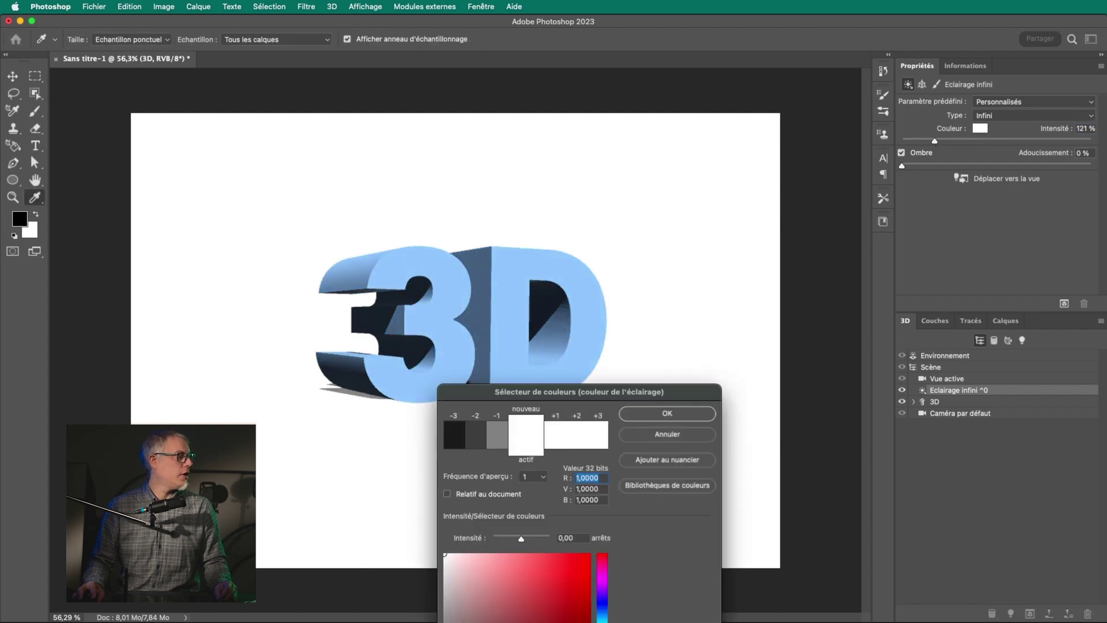
click(575, 568)
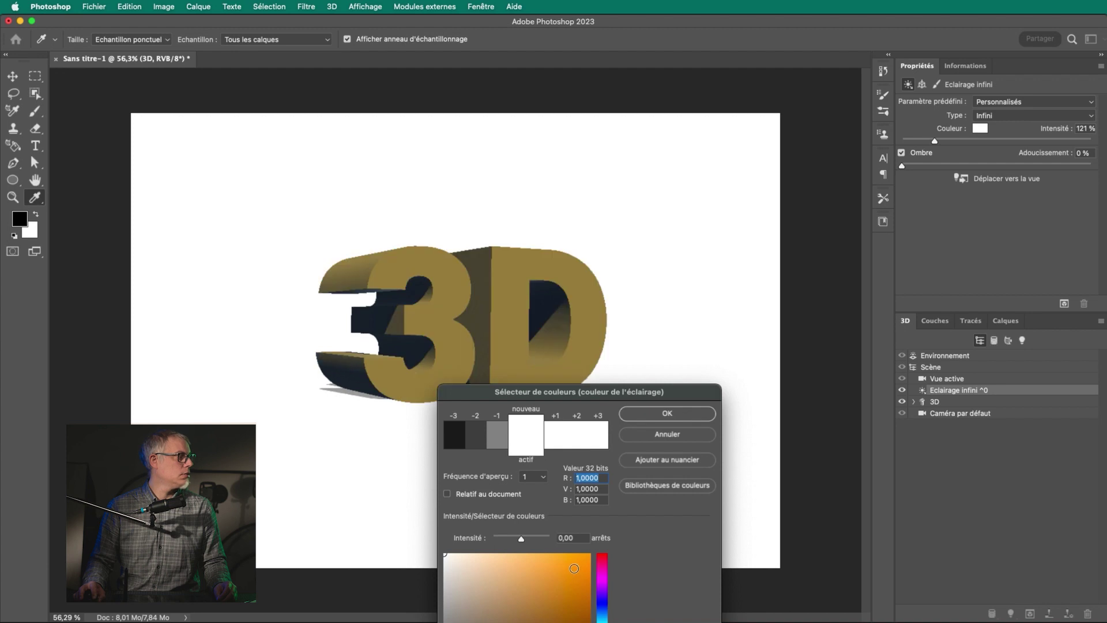
click(671, 416)
drag(935, 141, 955, 151)
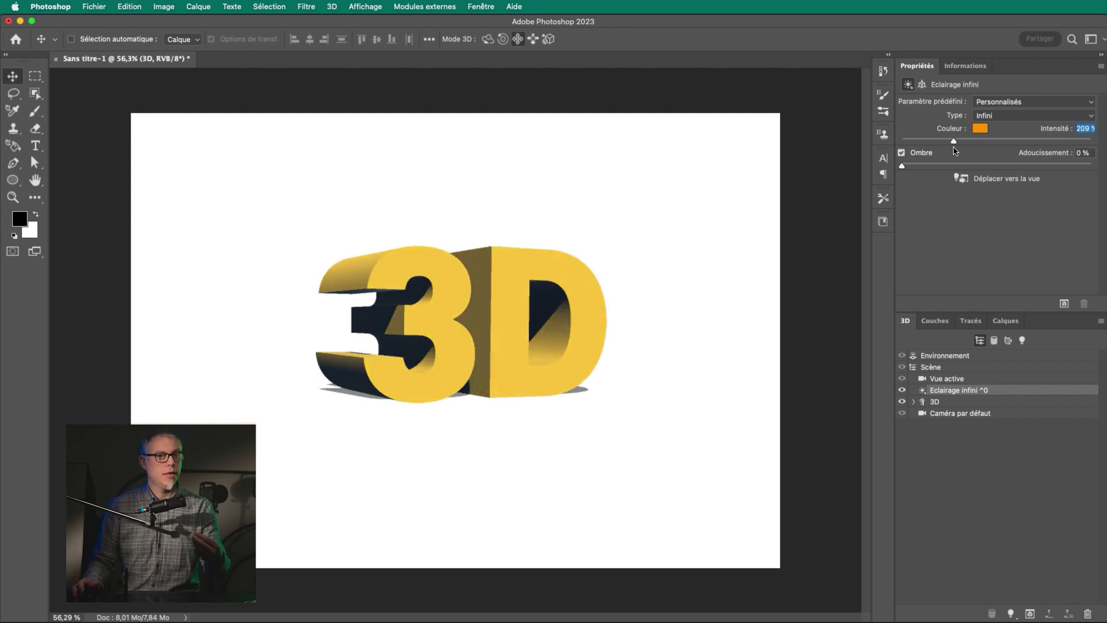
Set the infinite light's colour to white, its intensity to 73% and its shadow softness to 90%.
click(980, 128)
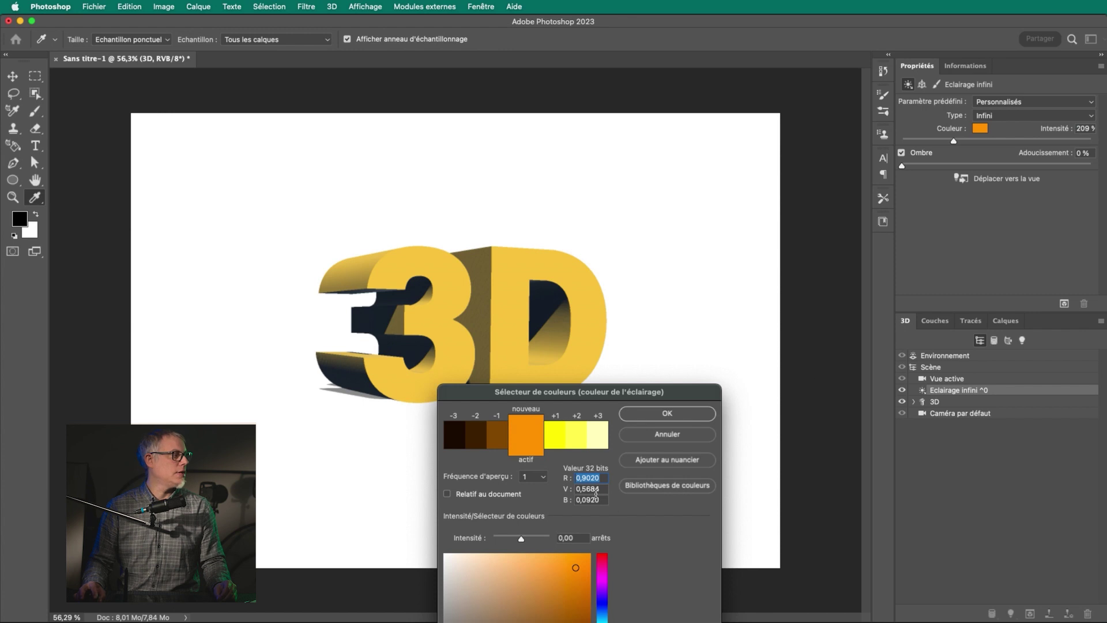
click(454, 601)
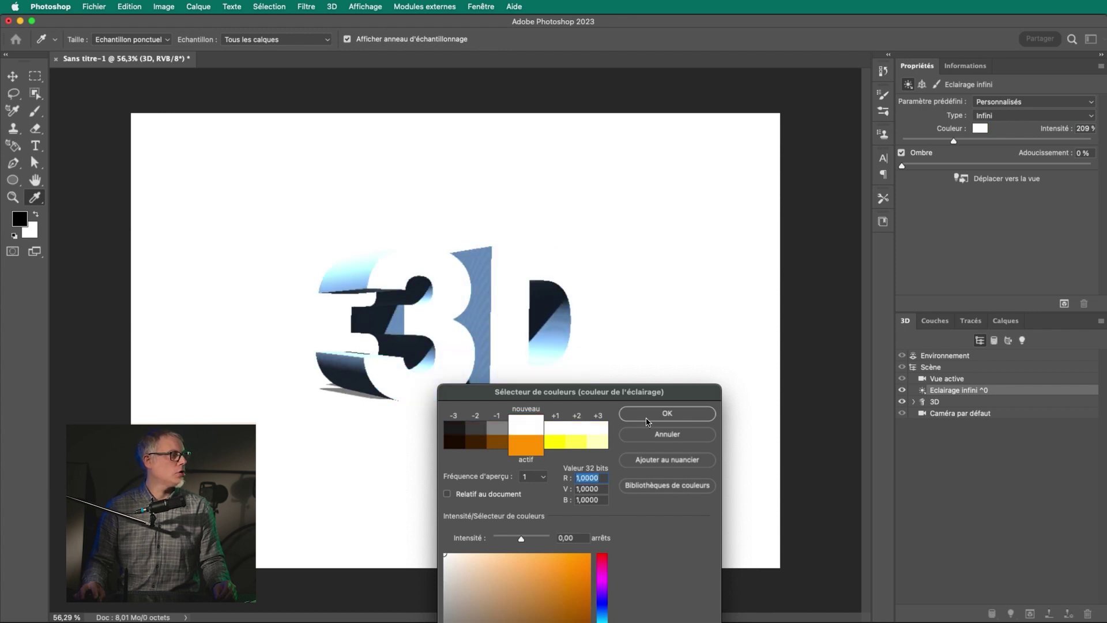
click(646, 413)
drag(951, 142, 1067, 165)
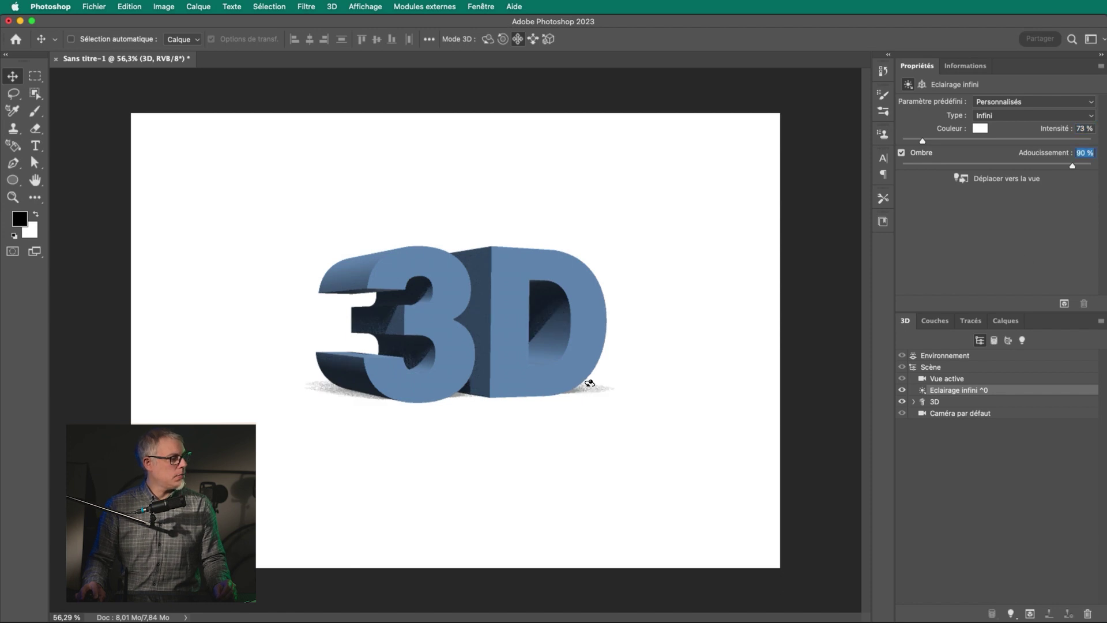
Examine the shadow beside the letter D up close and set the shadow softness to 83%.
key(z)
drag(560, 382, 862, 323)
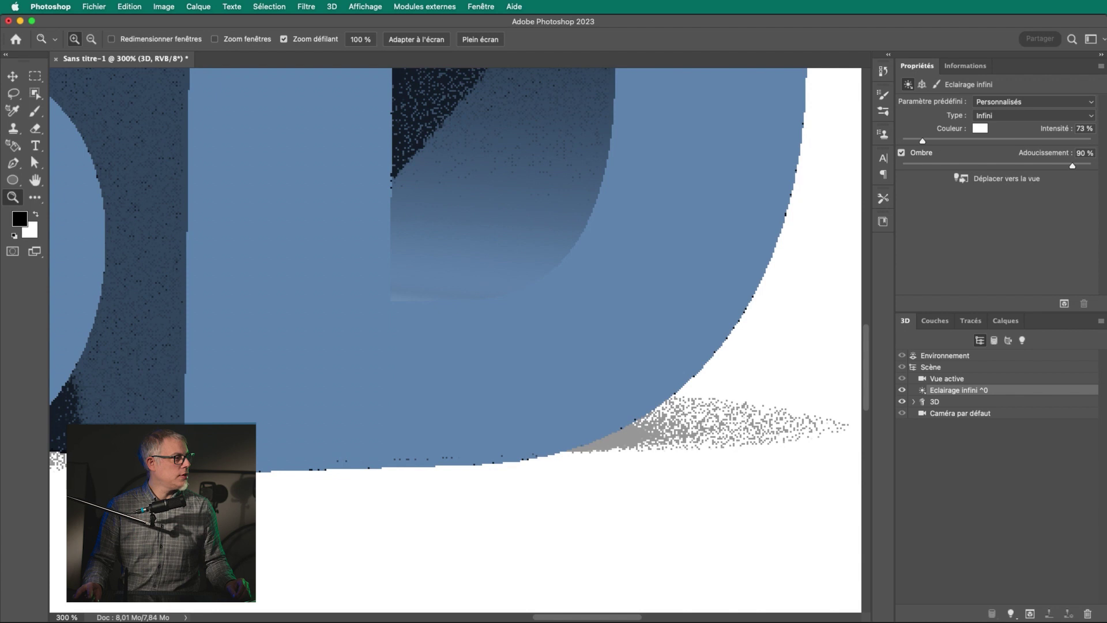
mouse_move(1050, 167)
mouse_down()
mouse_move(1035, 166)
mouse_move(1060, 166)
mouse_up()
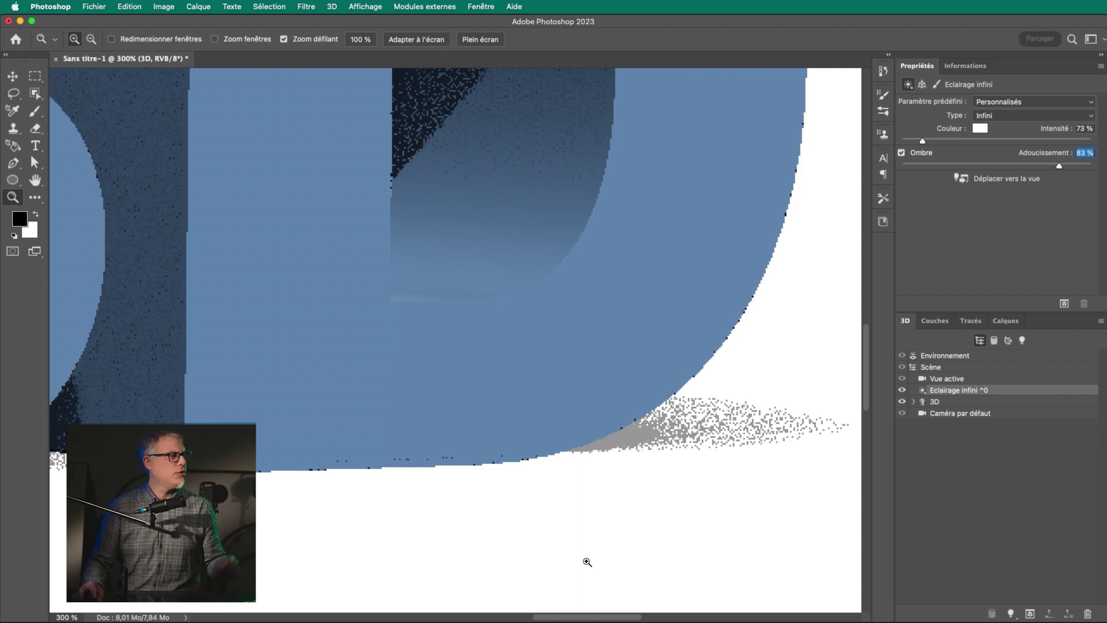
Take the Move tool and adjust the 3D text object horizontally on the canvas.
drag(431, 366, 363, 383)
key(v)
drag(267, 344, 444, 341)
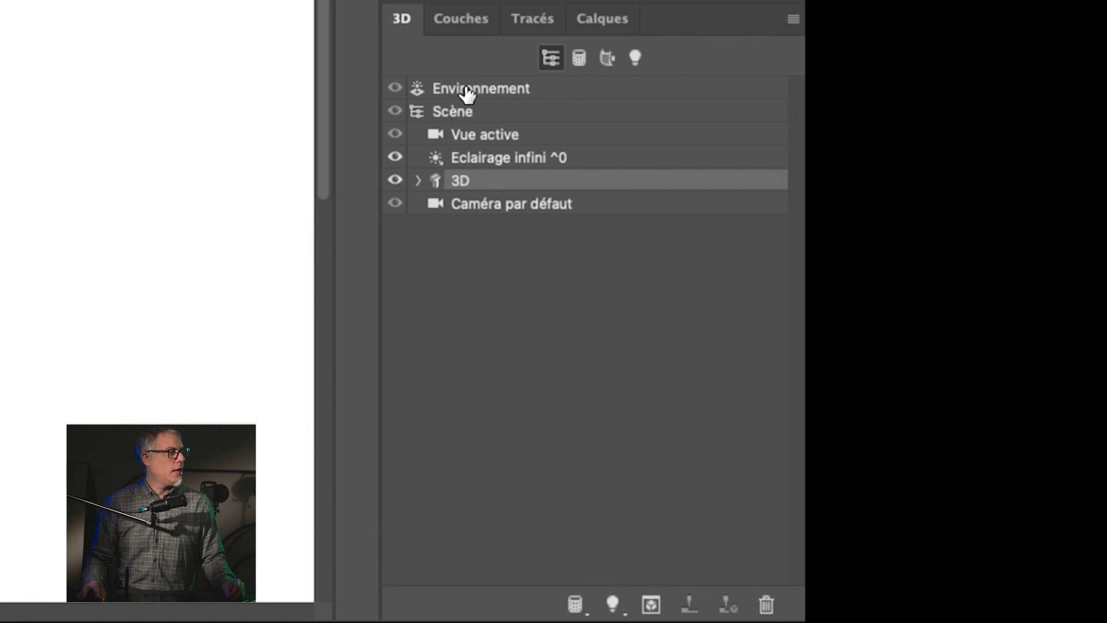
Inspect the scene's Environnement, Scène, Vue active, Eclairage infini, 3D mesh and Caméra par défaut entries and compare their properties.
click(466, 91)
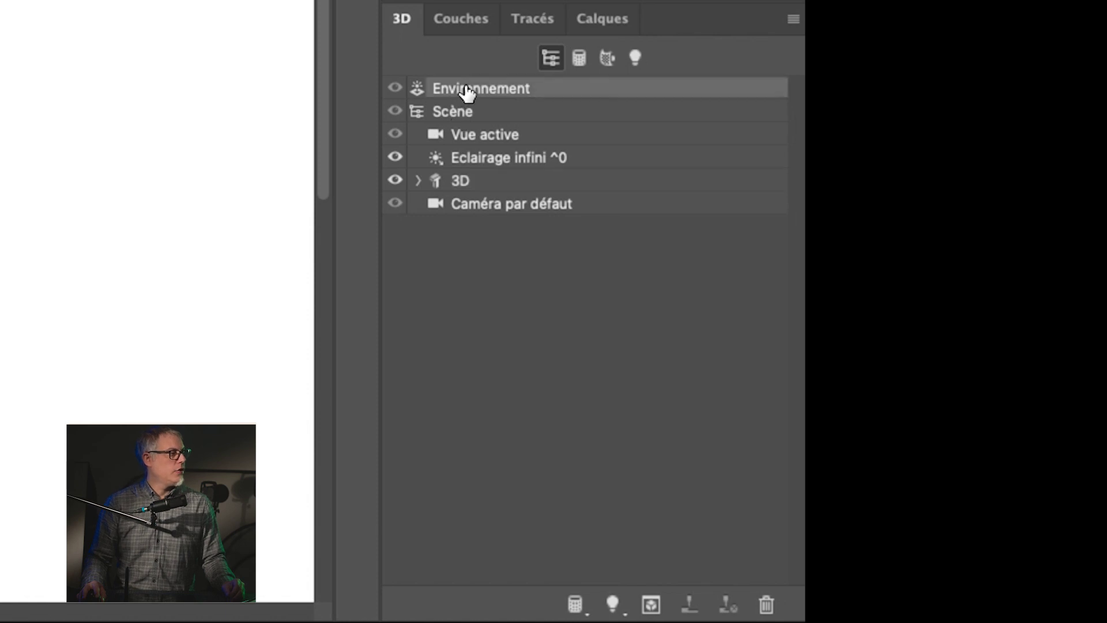
click(468, 114)
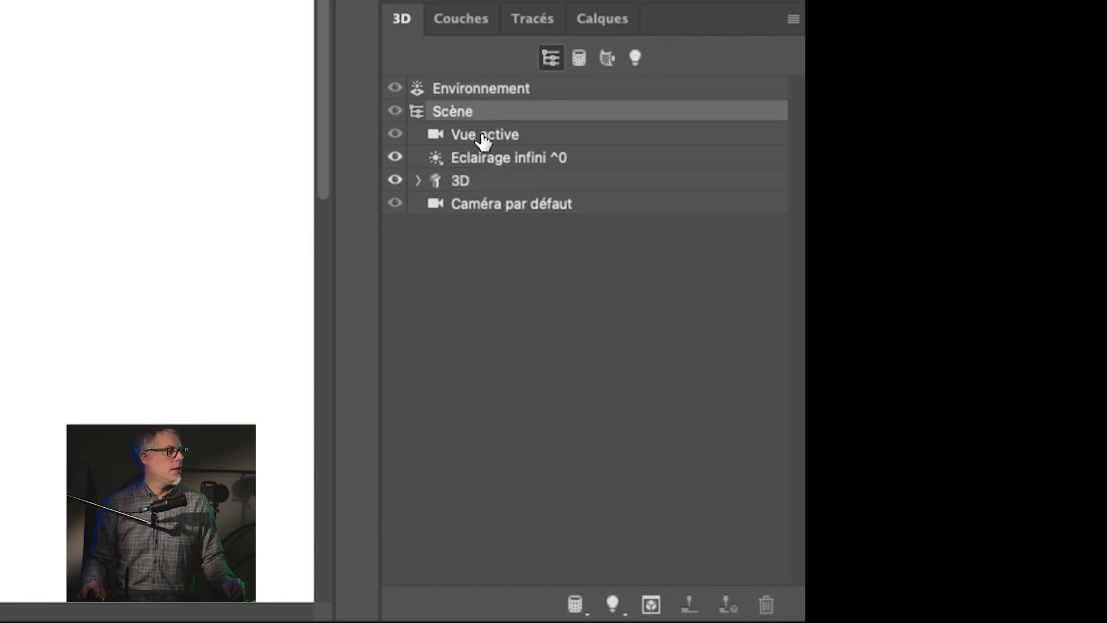
click(483, 139)
click(490, 162)
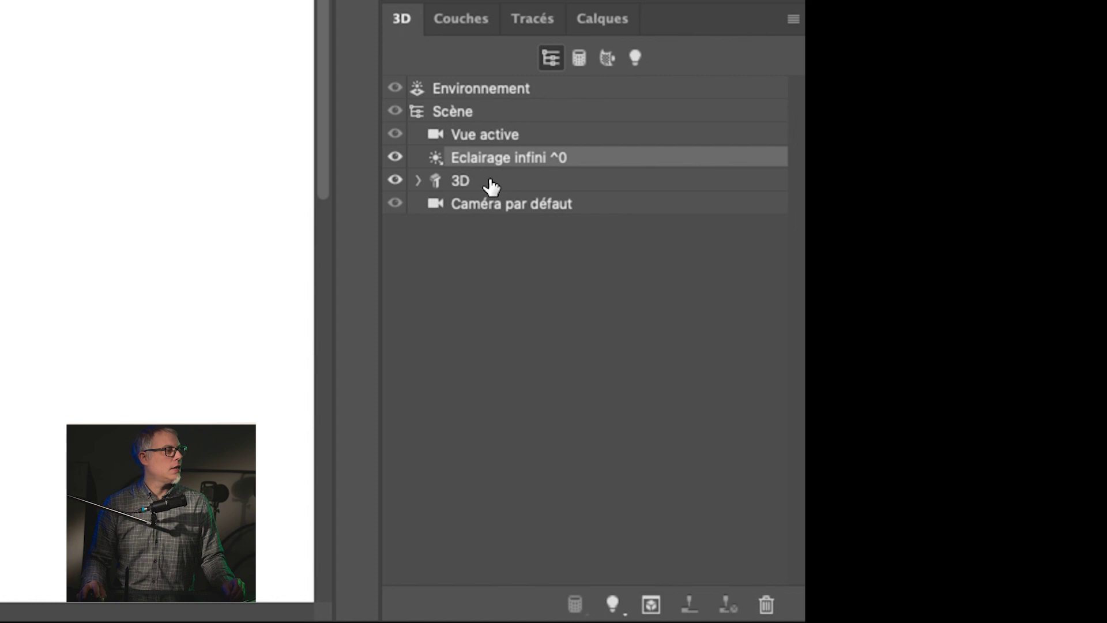
click(485, 184)
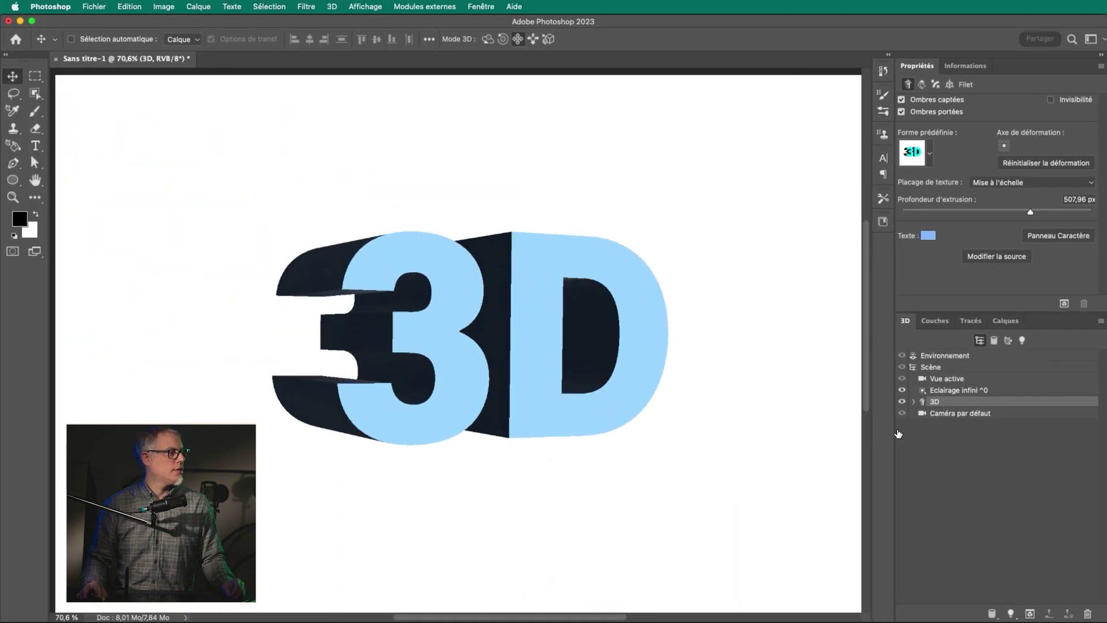
click(938, 416)
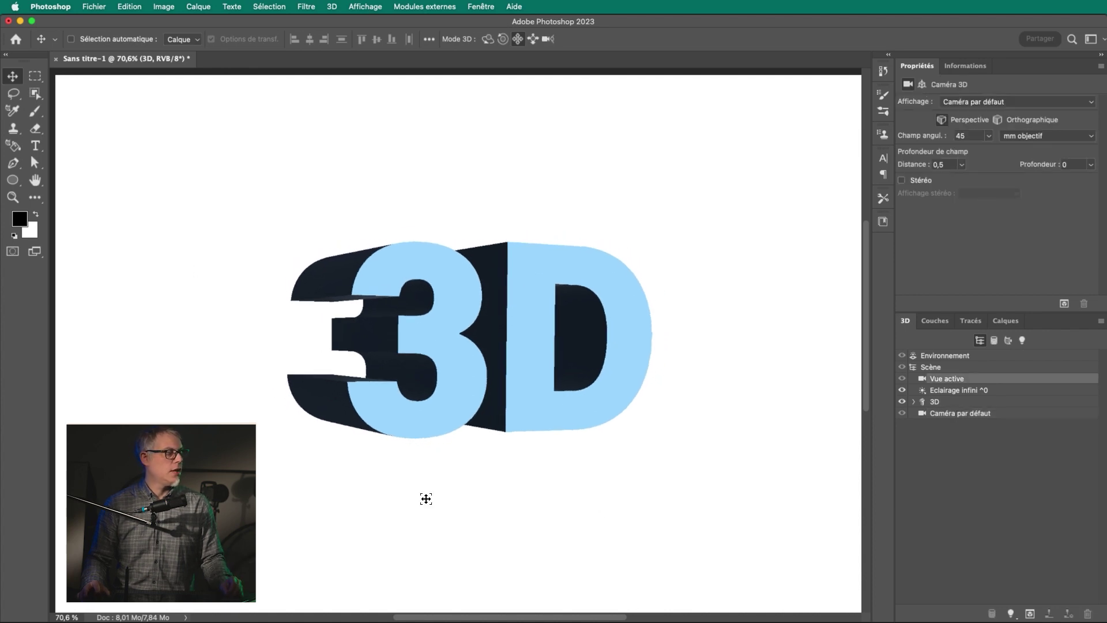
click(922, 404)
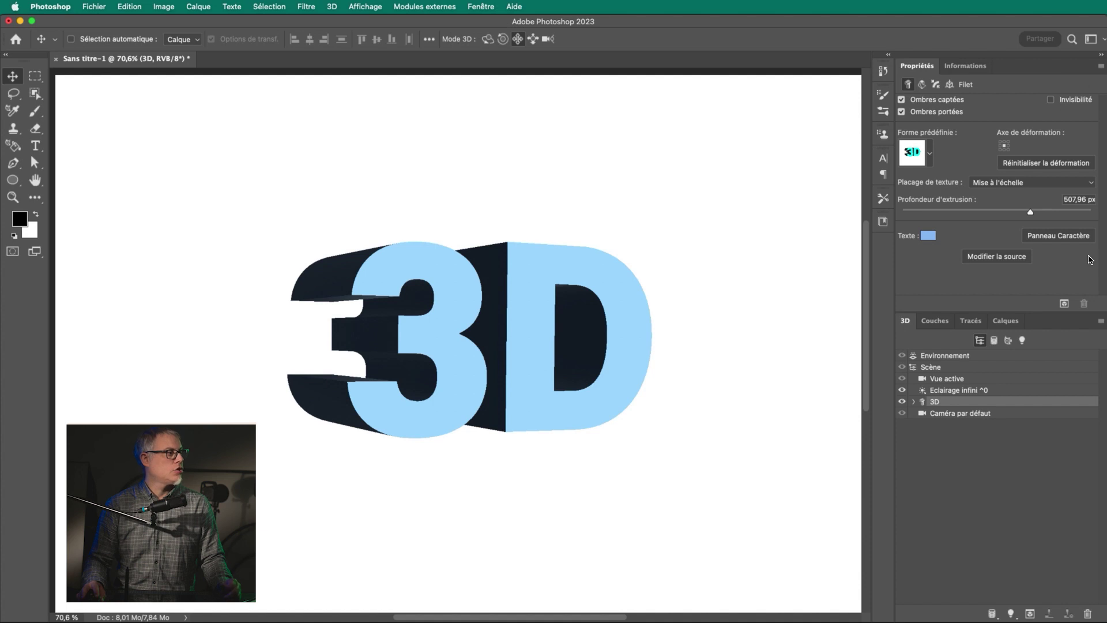
click(929, 416)
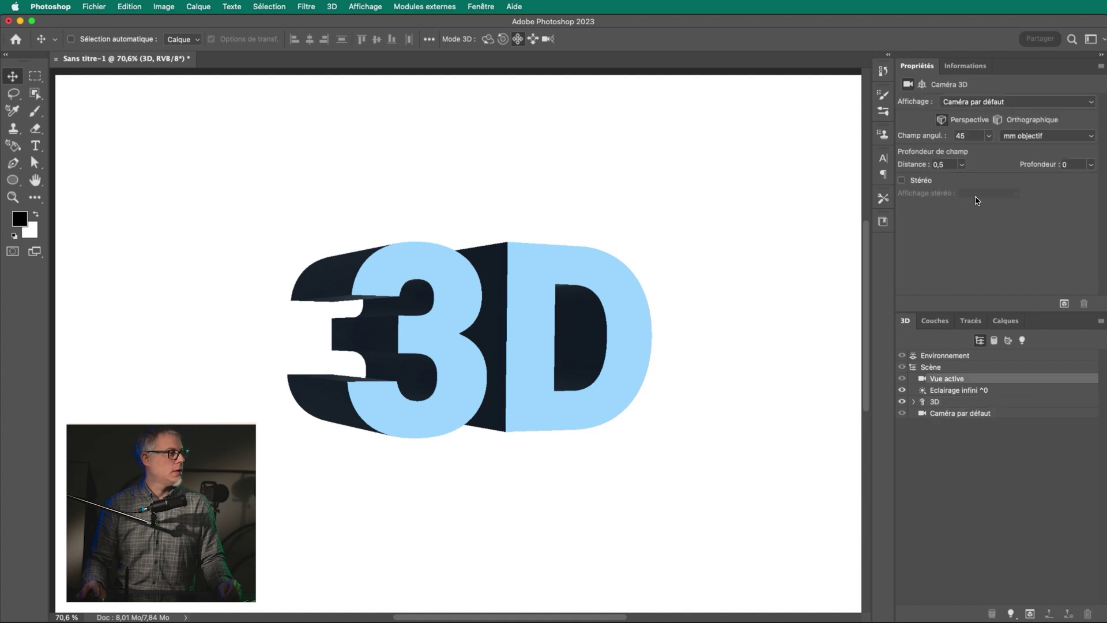
click(935, 403)
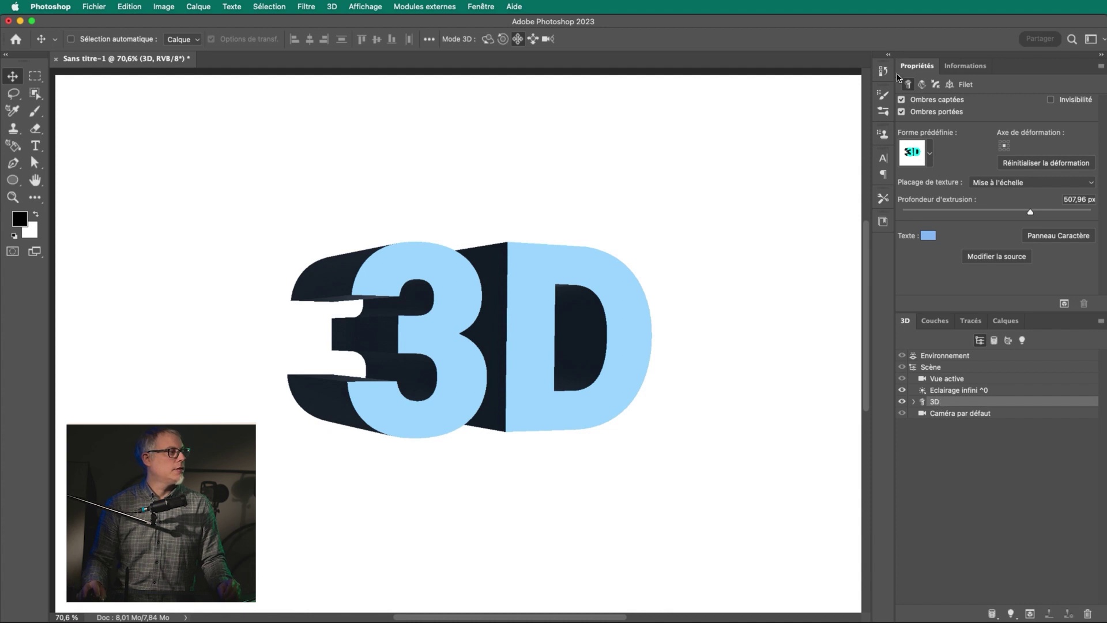
Expand the 3D object's materials, select the front inflation material (Matière de la dilatation avant 3D) and toggle its visibility off and on.
click(915, 402)
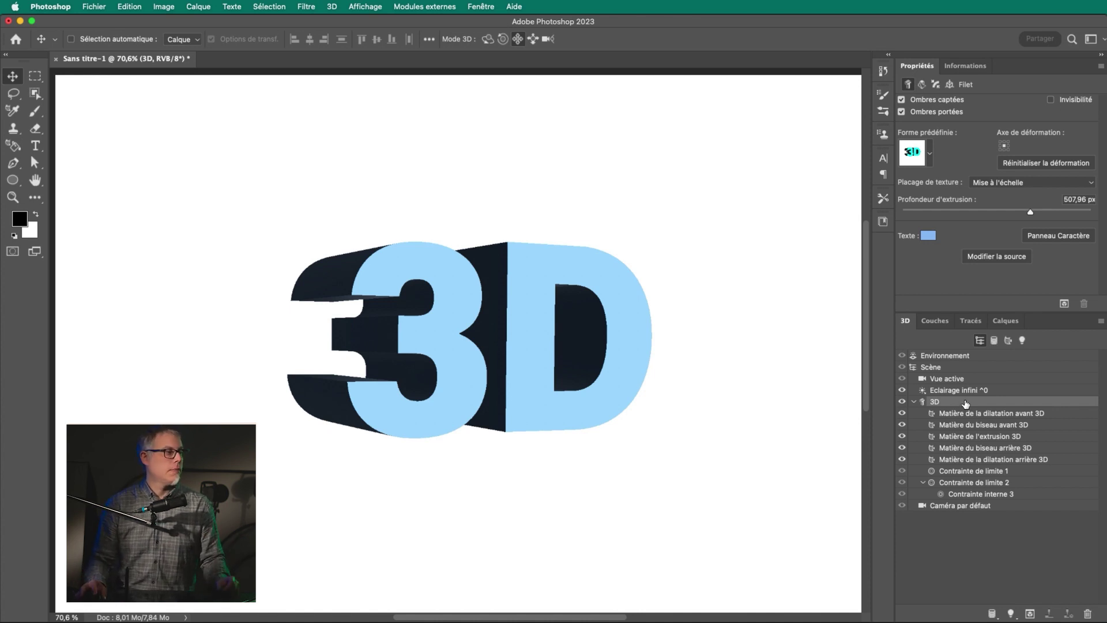
click(949, 414)
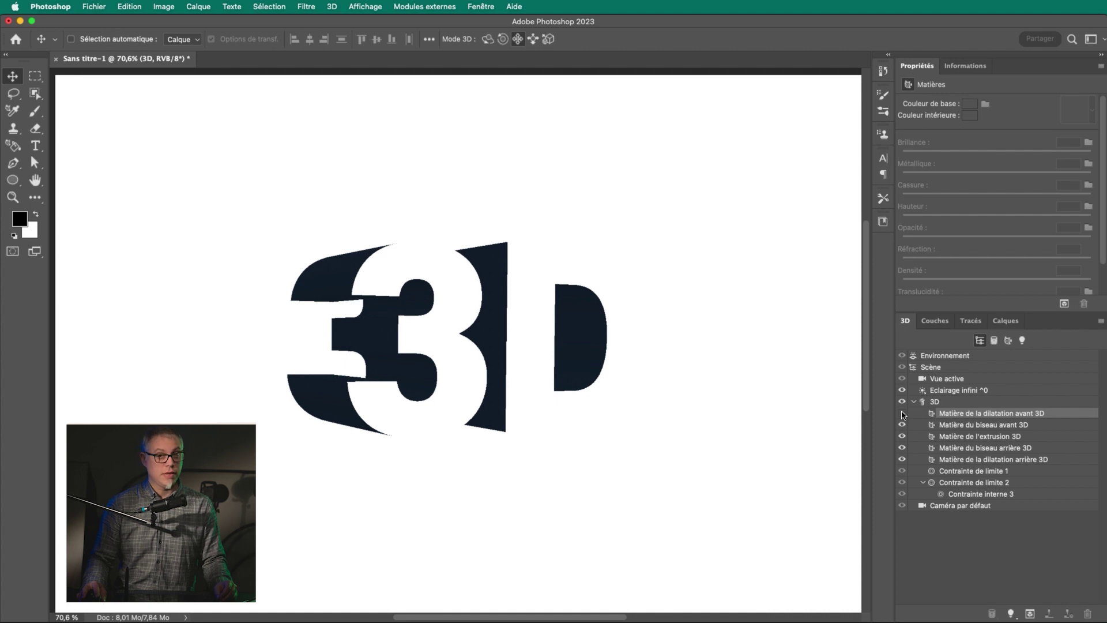
click(903, 413)
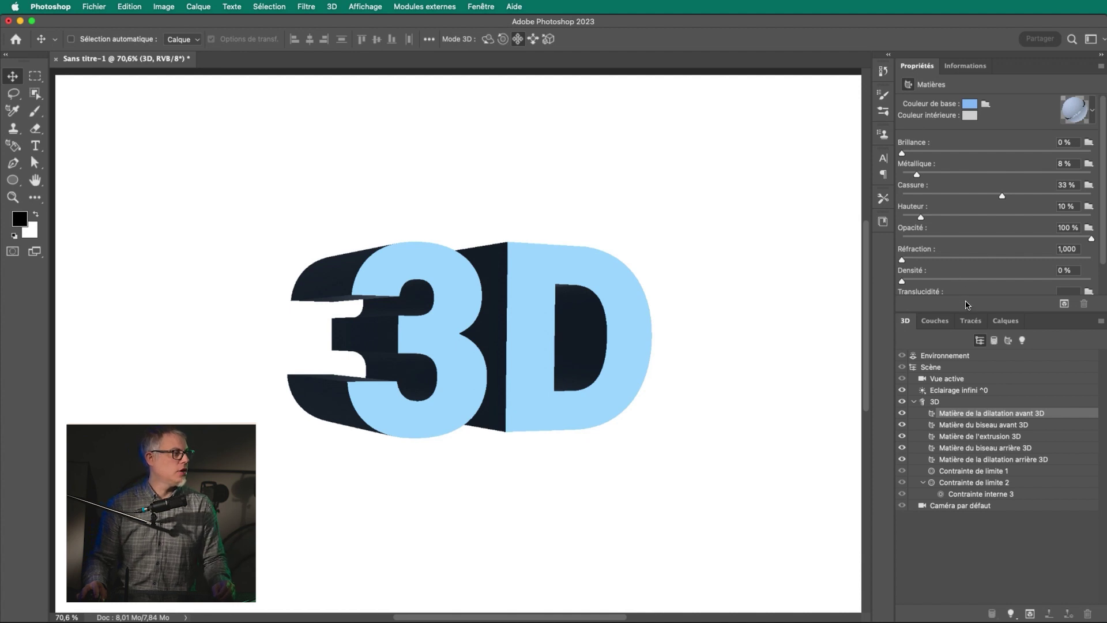
Enlarge the material properties area and apply the yellow sphere material preset to the text's front face.
drag(967, 312, 967, 362)
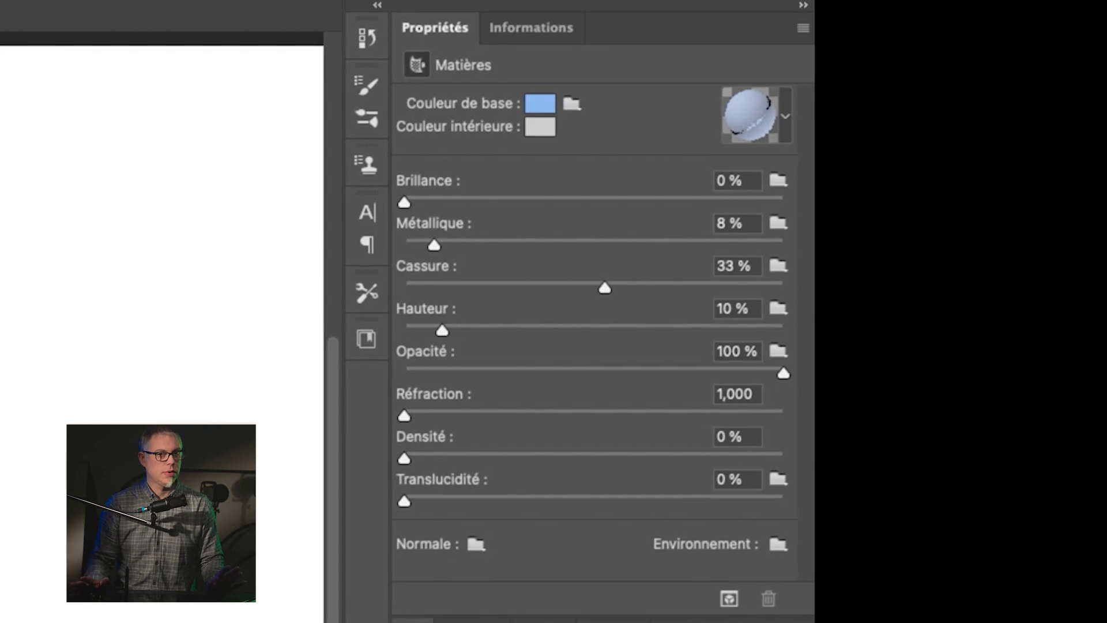
click(783, 117)
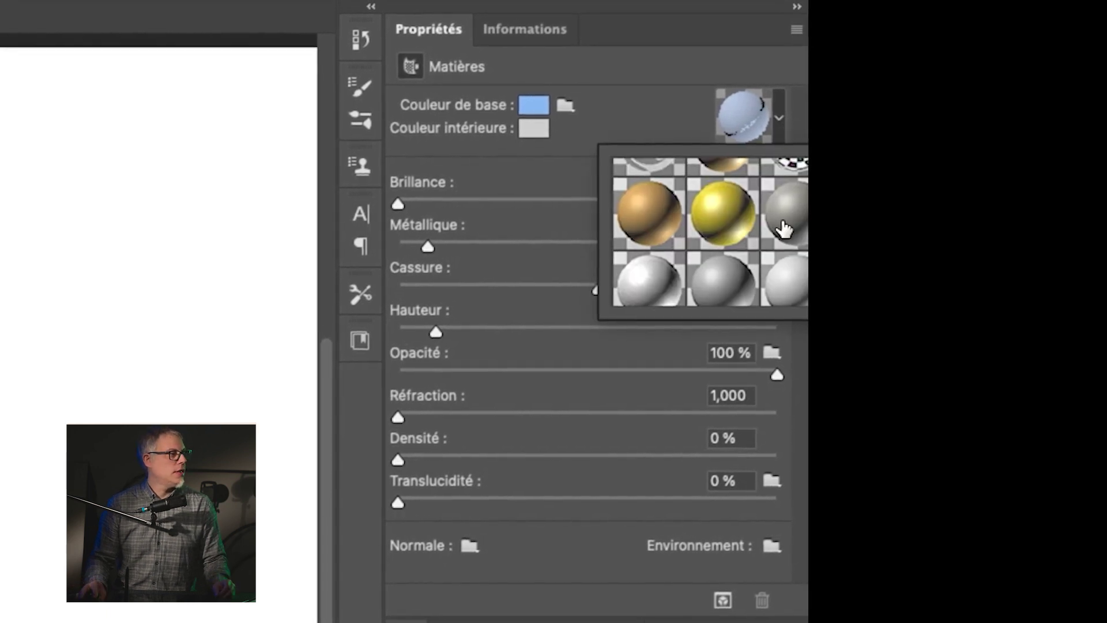
scroll(738, 269, down, 3)
scroll(738, 269, up, 5)
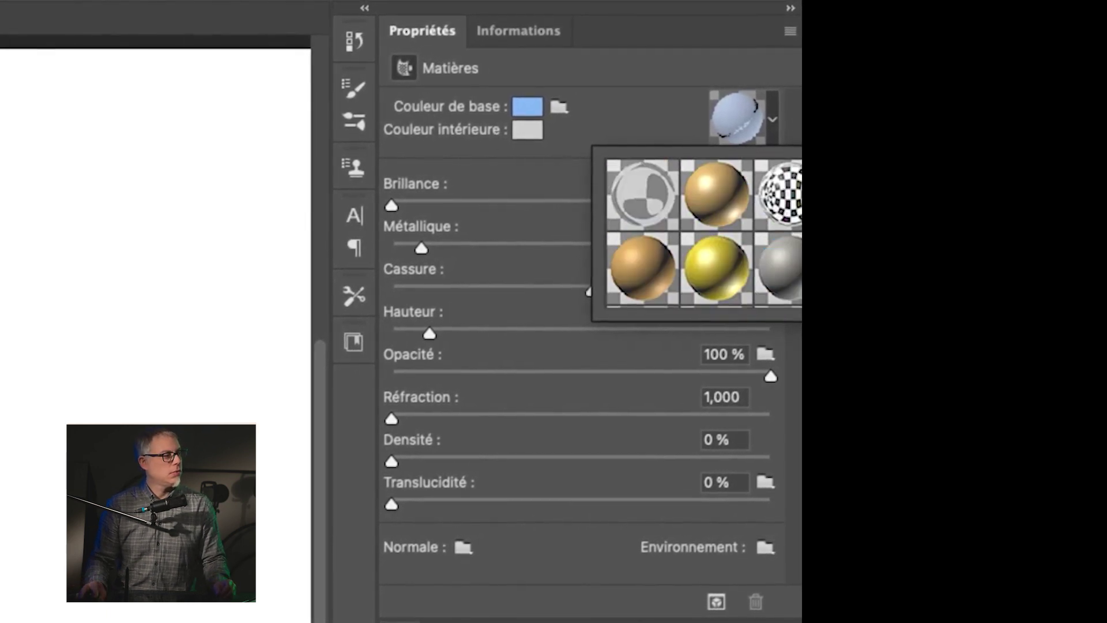
click(727, 273)
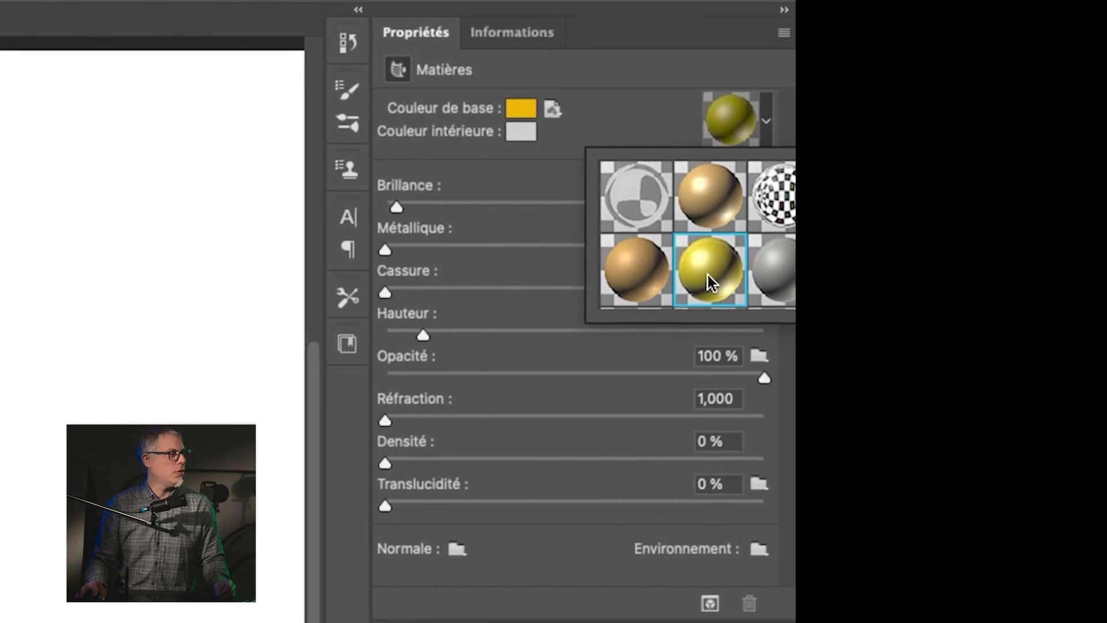
Set the front face material's Brillance to 25%, Métallique to 91% and Cassure to 4%.
drag(469, 206, 471, 209)
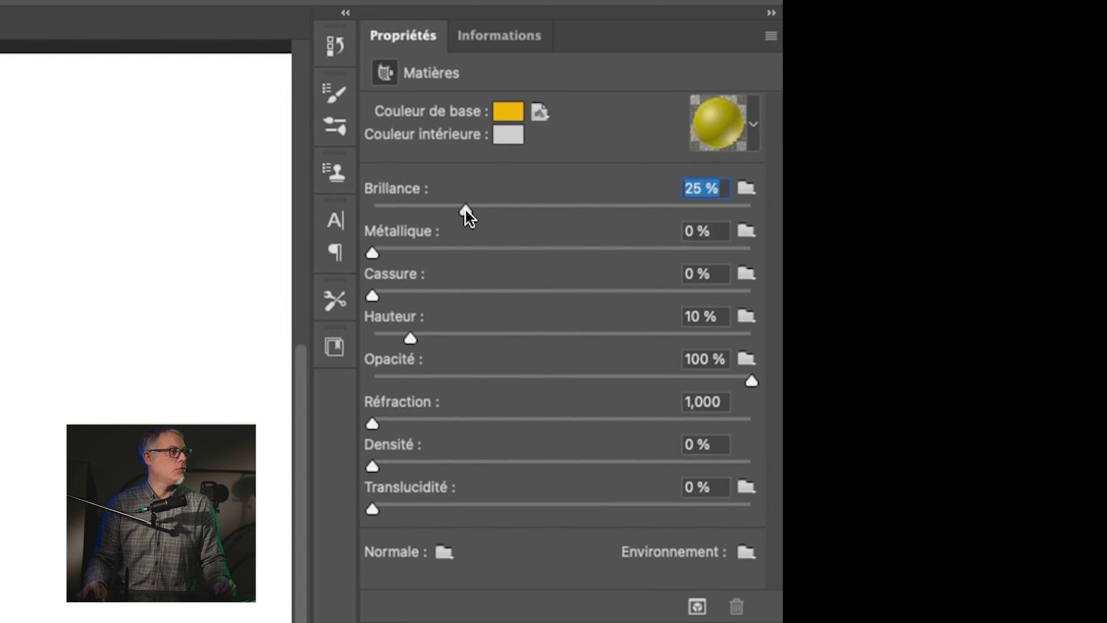
drag(433, 252, 704, 254)
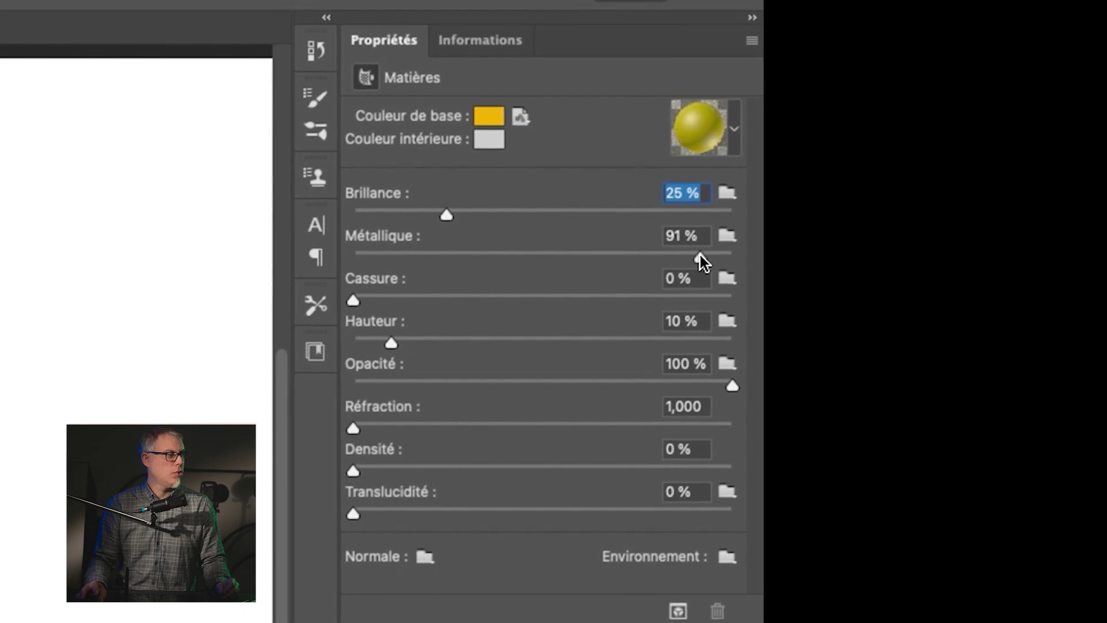
key(Tab)
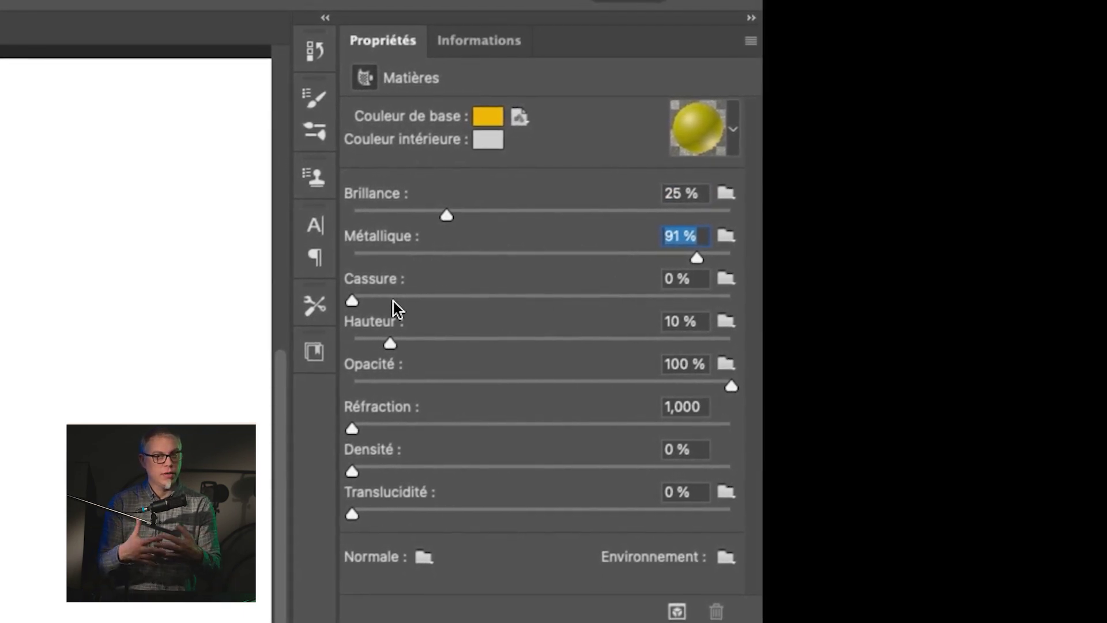
drag(397, 300, 403, 297)
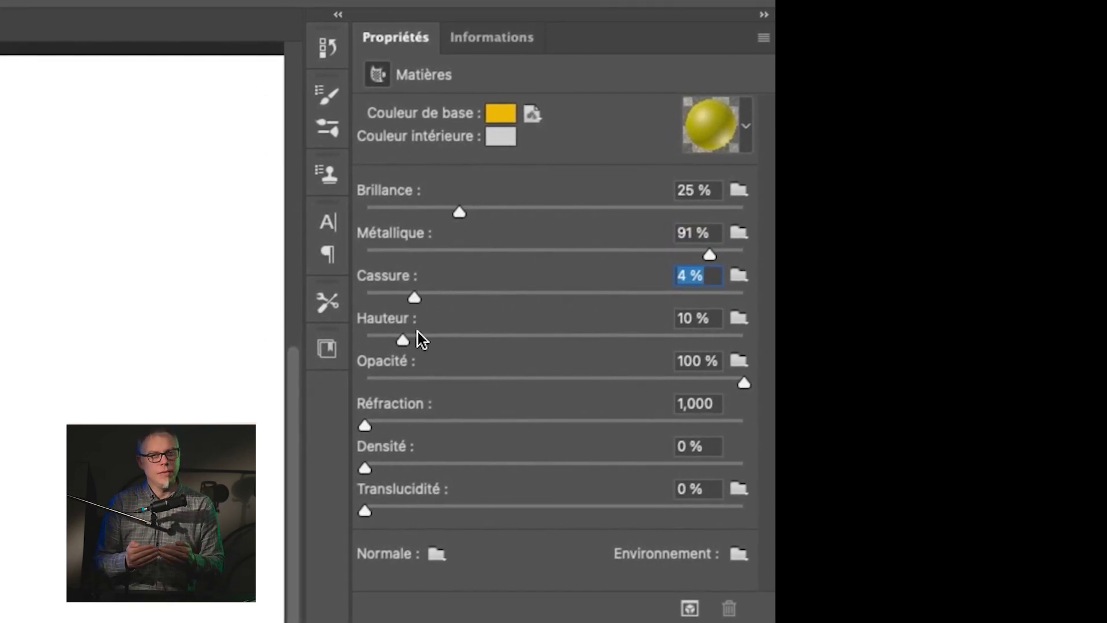
Set the front face material's Hauteur to 15%, Réfraction to 1,274 and Densité to 67%.
drag(413, 335, 466, 329)
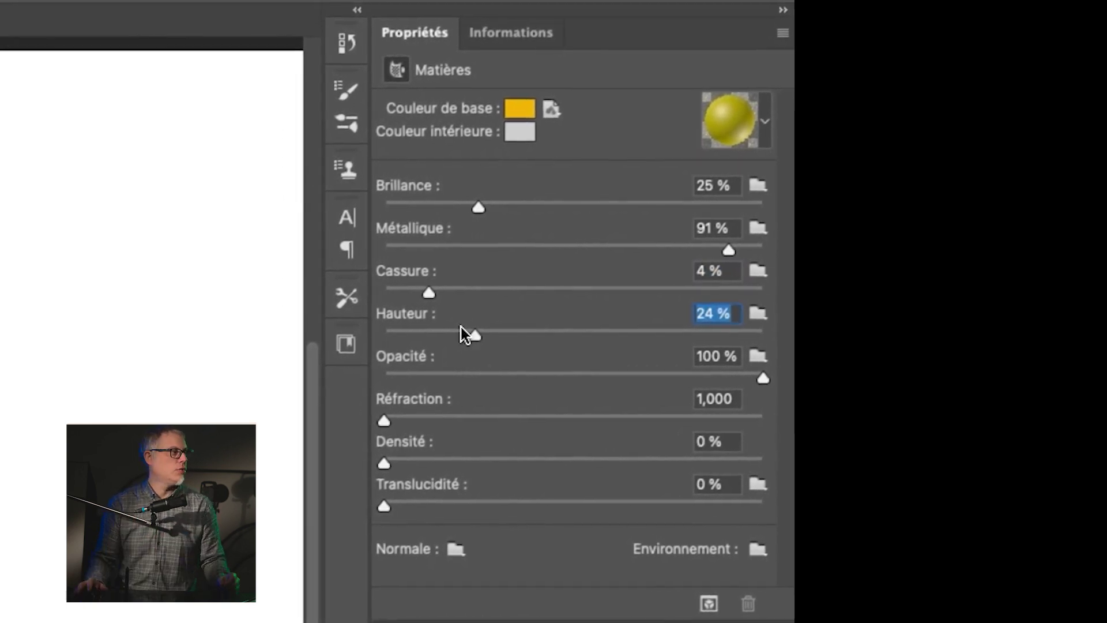
click(448, 338)
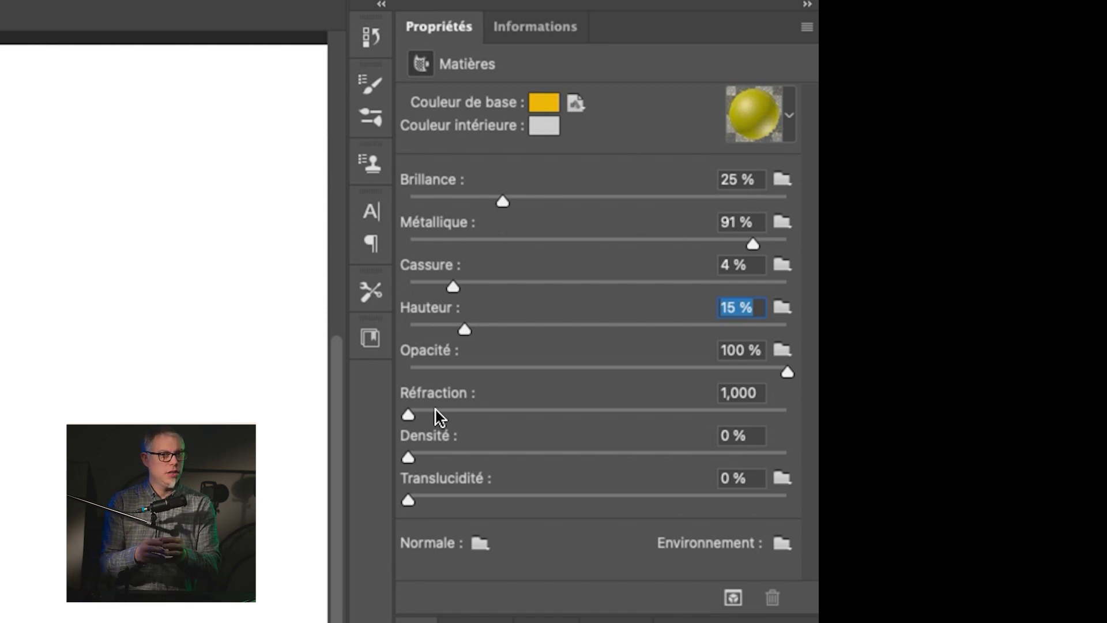
click(444, 414)
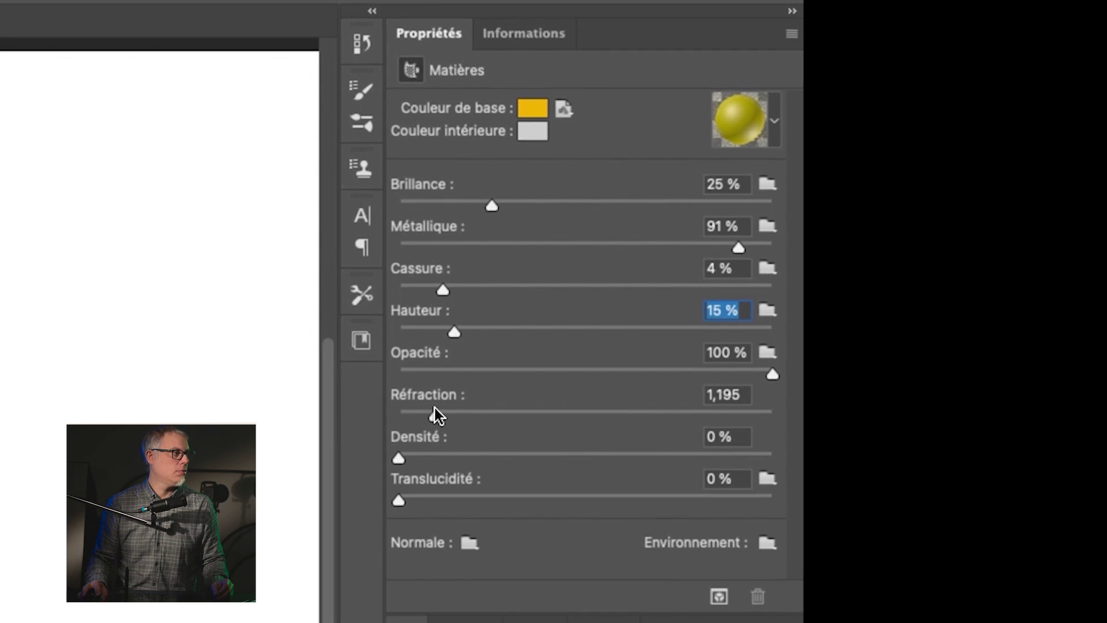
drag(435, 407, 455, 403)
drag(470, 455, 661, 461)
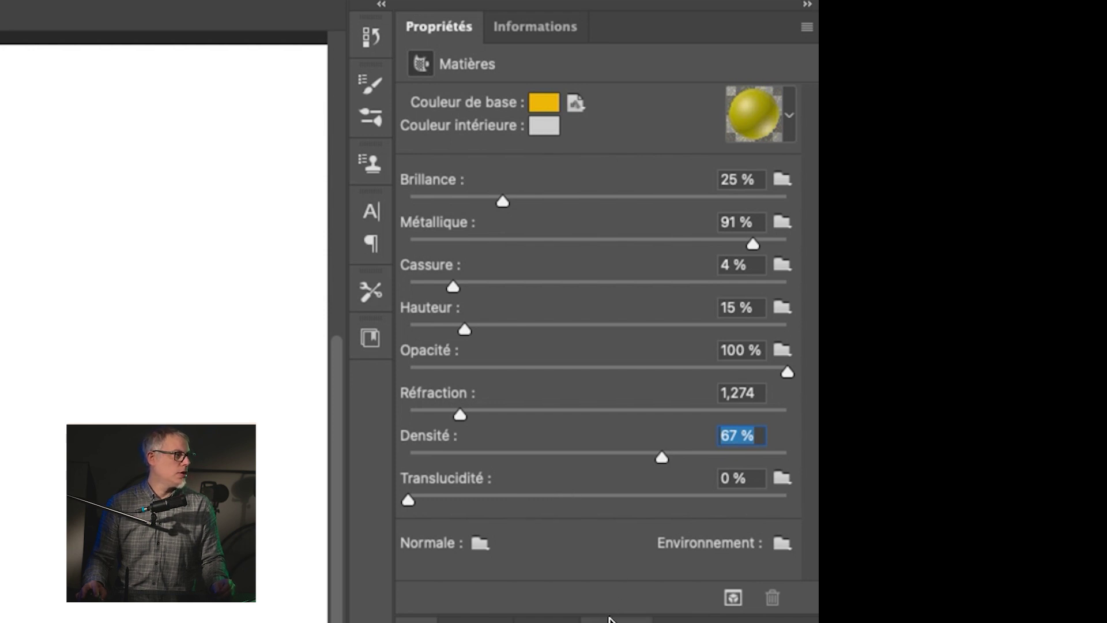
mouse_move(708, 614)
mouse_down()
mouse_move(707, 601)
mouse_move(711, 611)
mouse_up()
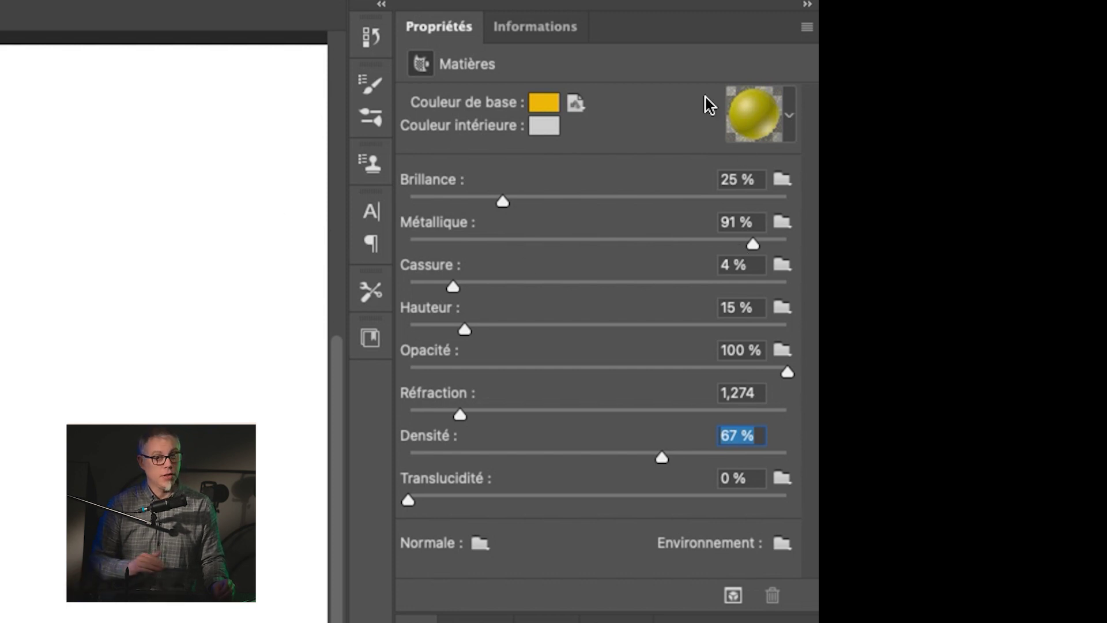
key(Return)
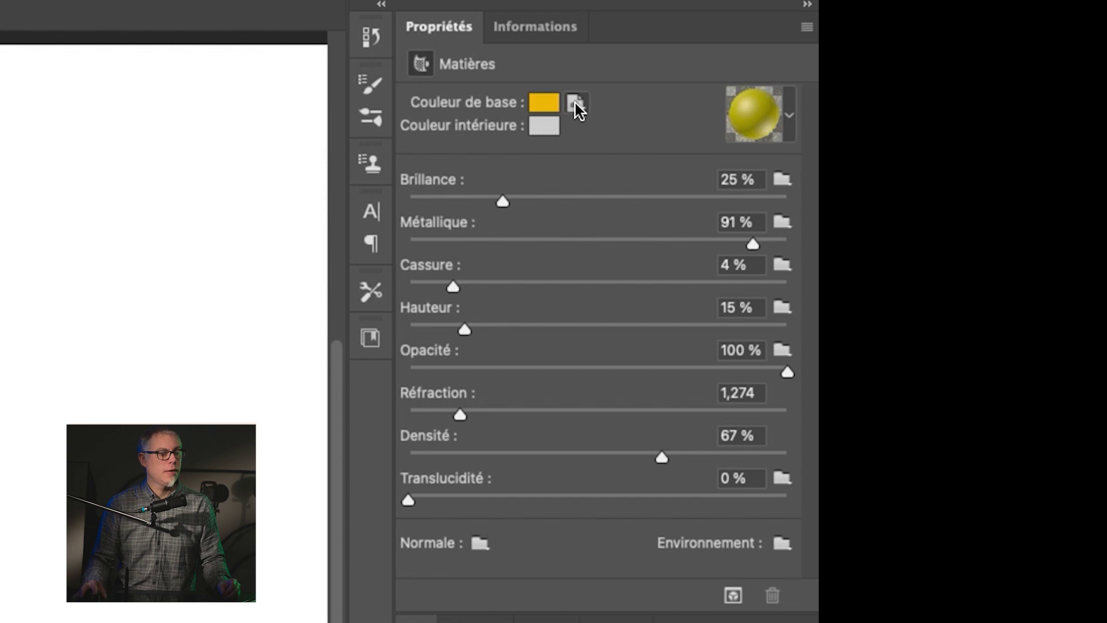
click(576, 104)
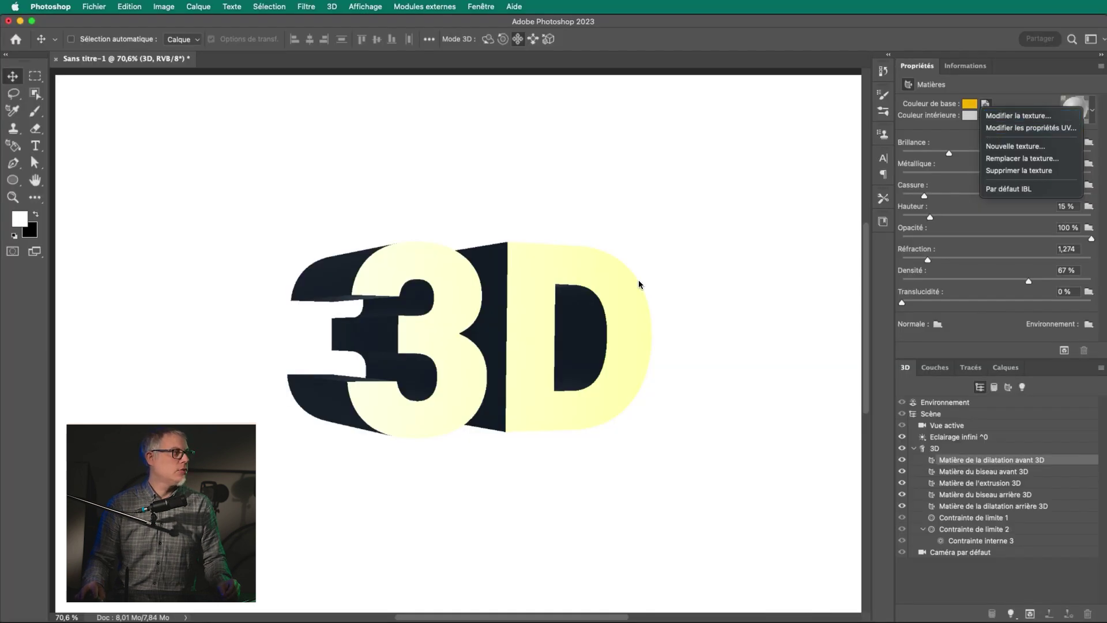
click(1013, 147)
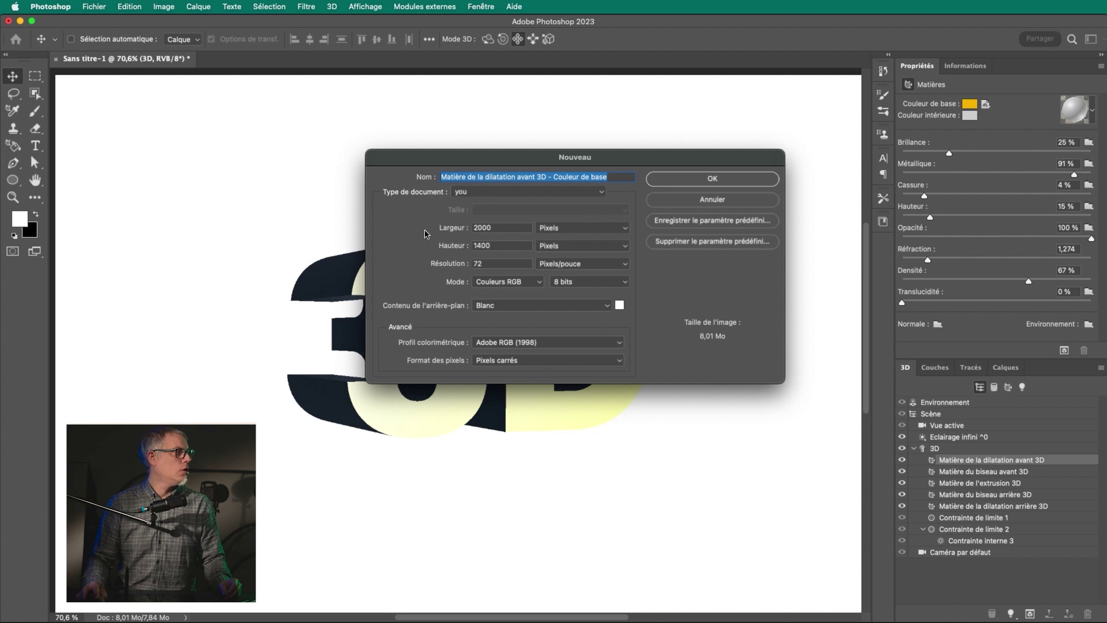
click(715, 200)
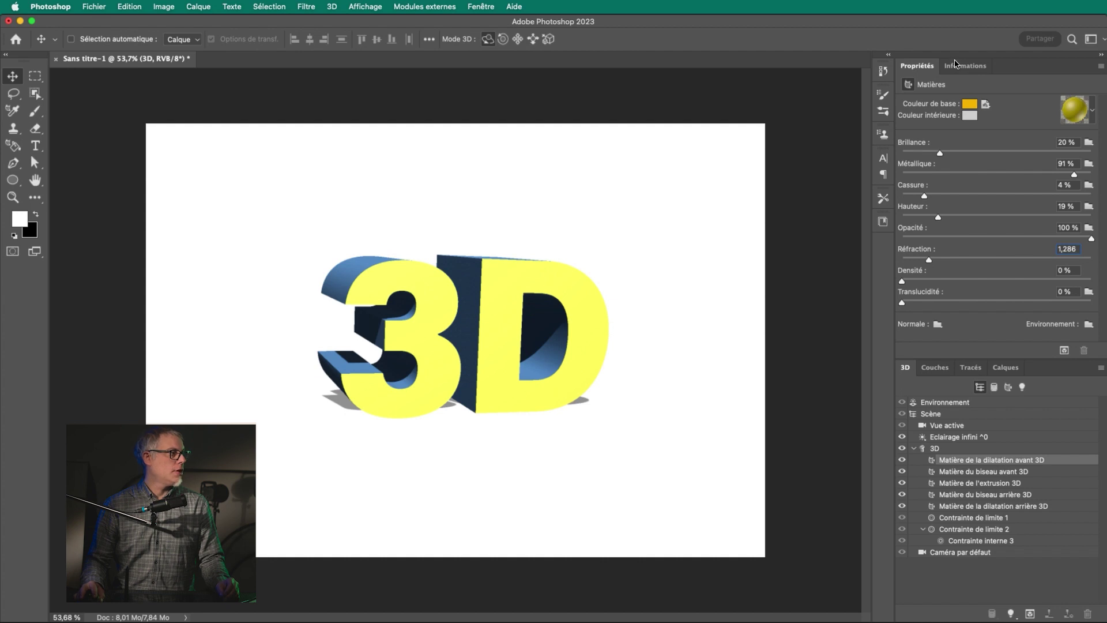
Select the whole 3D text object on the canvas and orbit it slightly to a new angle.
click(507, 335)
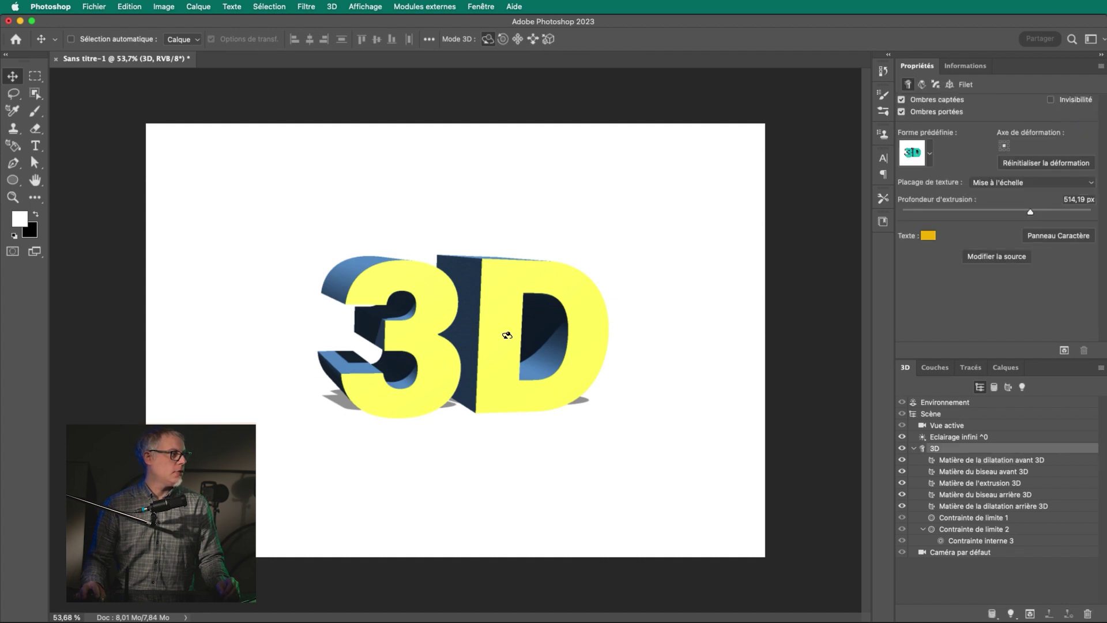
drag(509, 335, 497, 335)
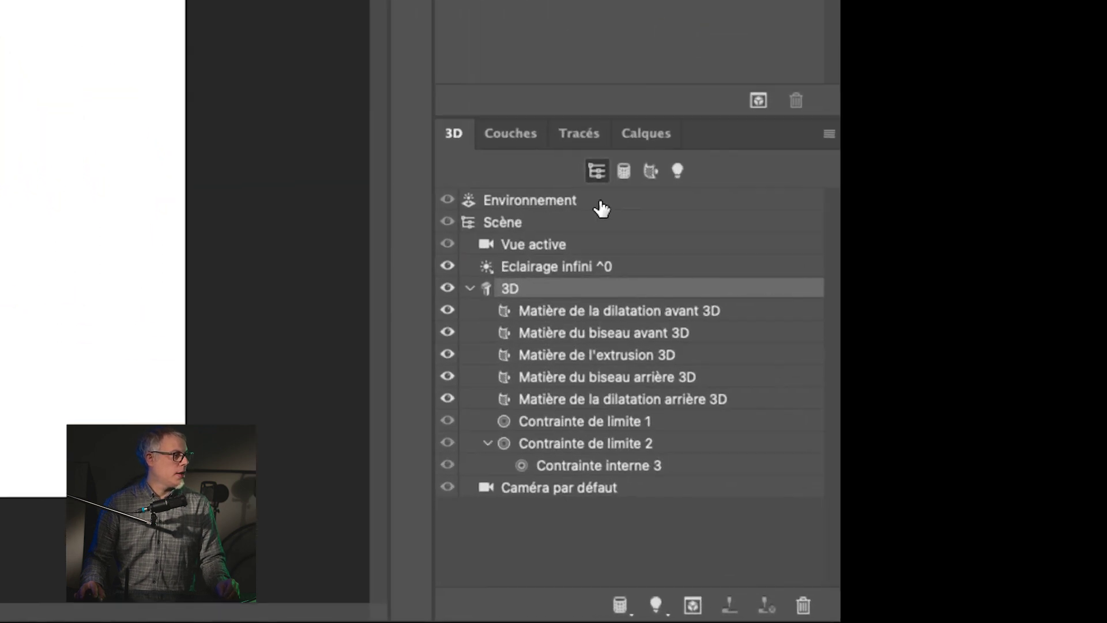
Examine the 3D scene filtered by materials, whole scene, meshes and lights.
click(616, 154)
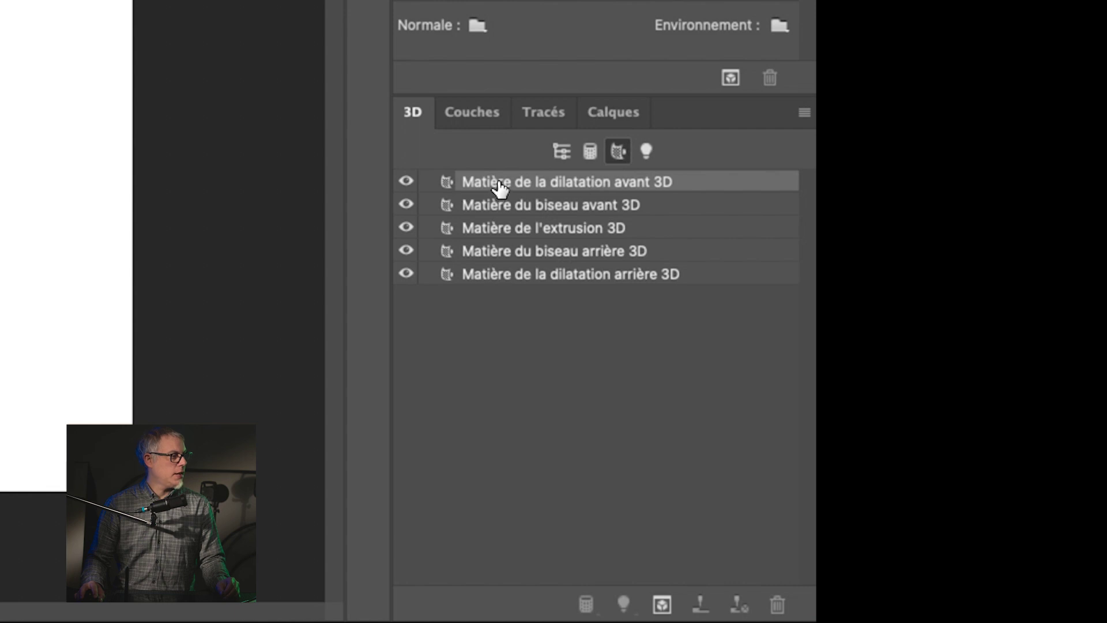
click(560, 152)
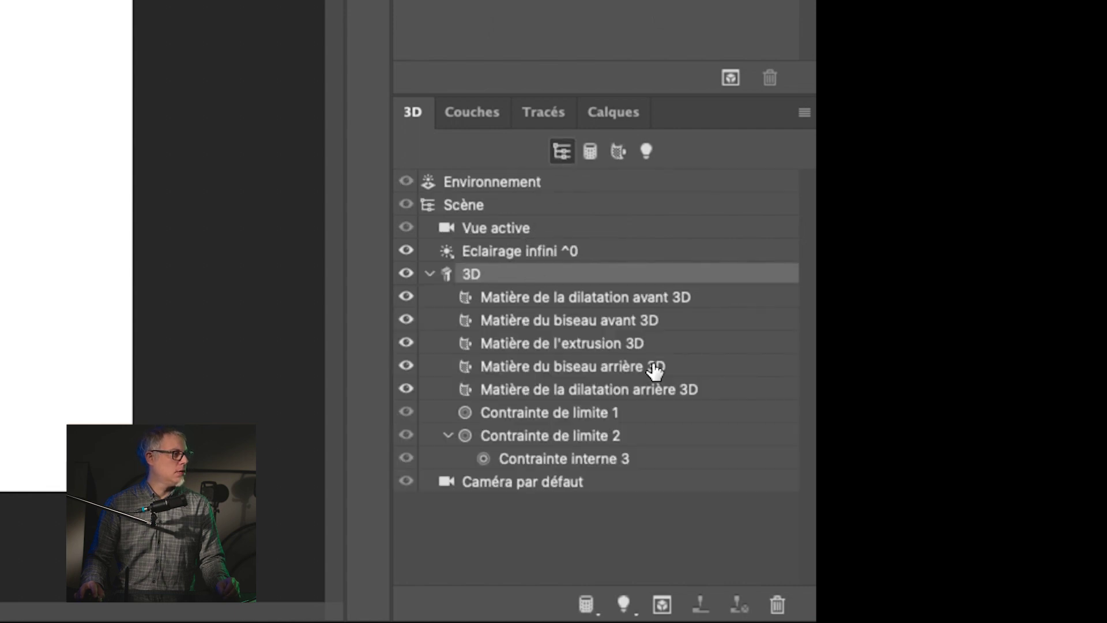
click(618, 152)
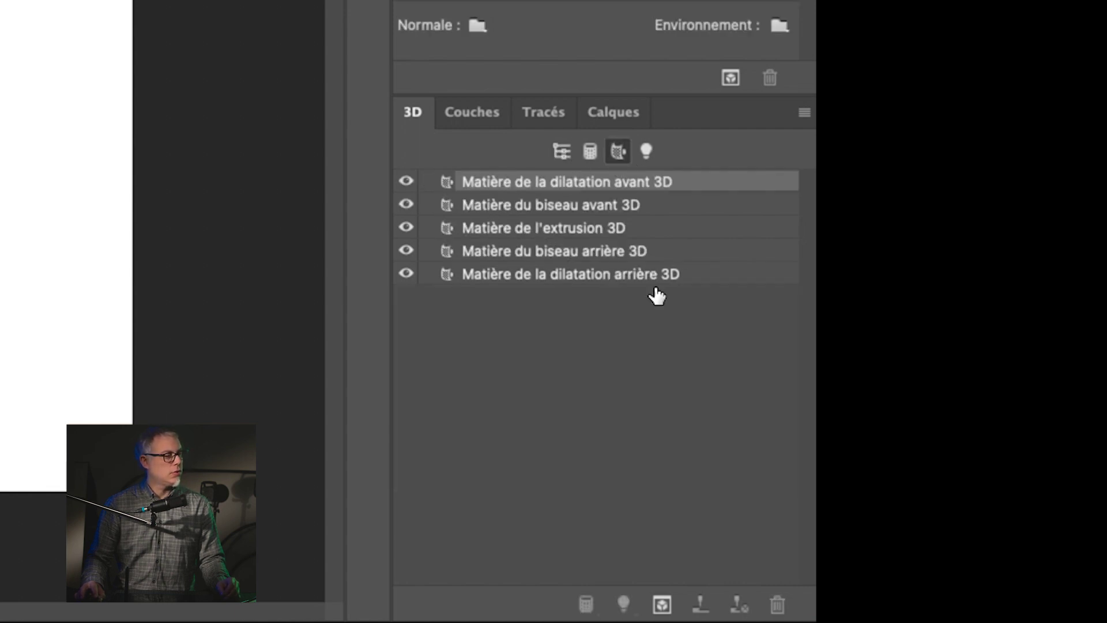
click(592, 152)
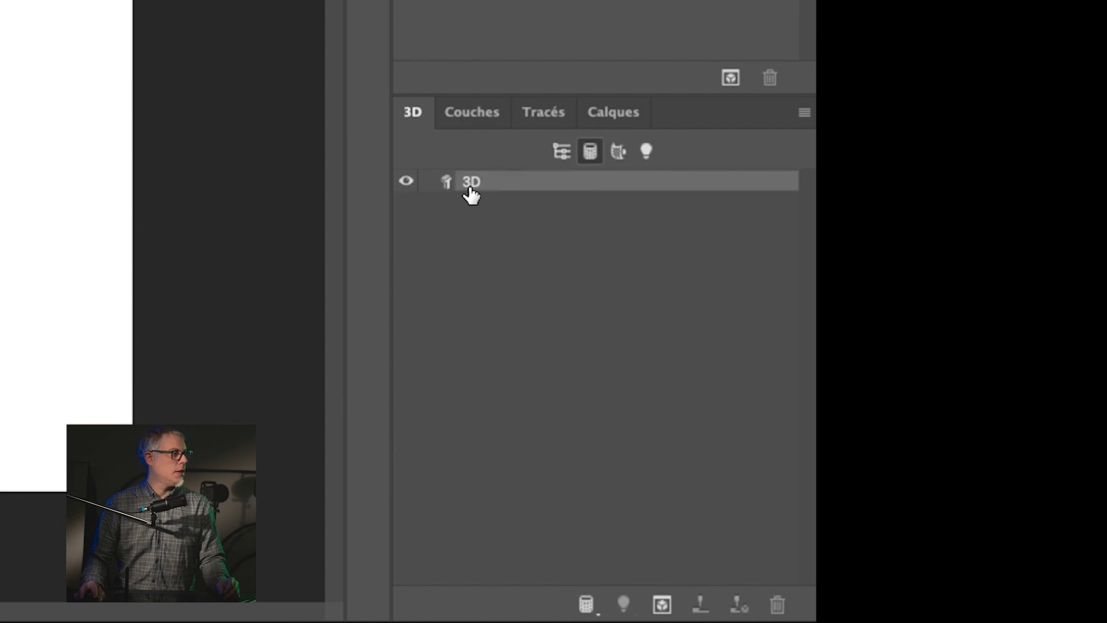
click(641, 151)
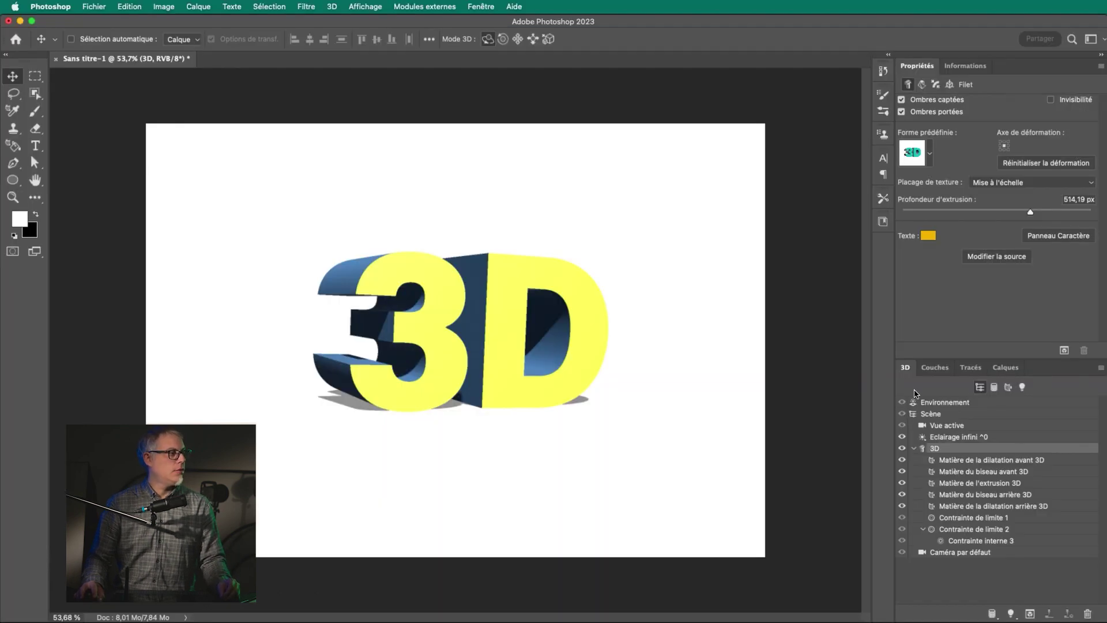
Apply the glossy gold material preset to the extrusion sides of the 3D text.
click(938, 461)
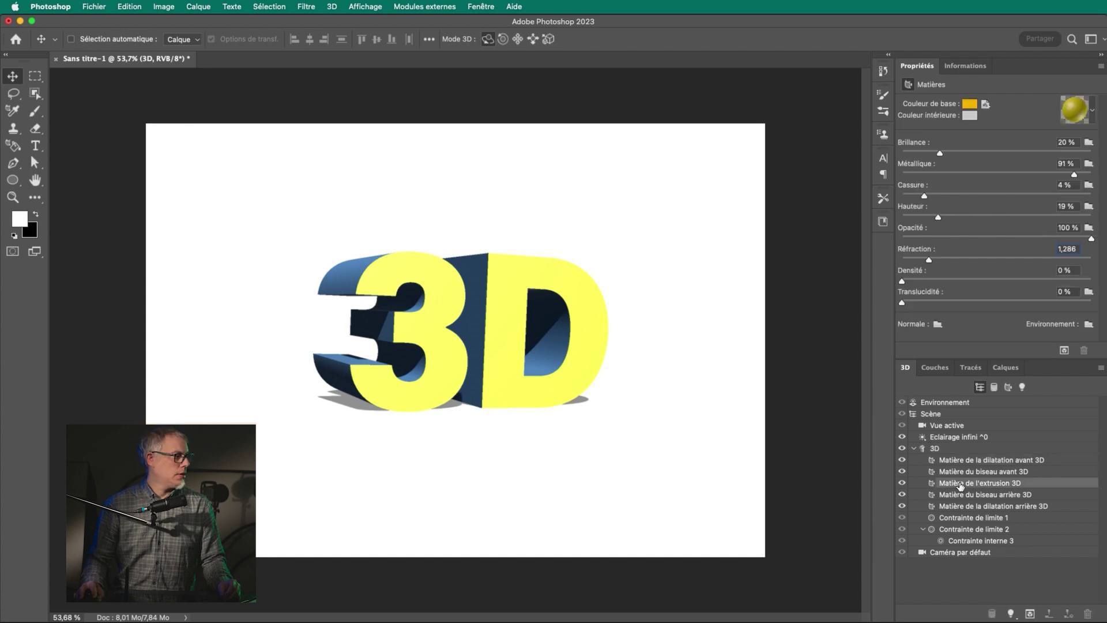
click(958, 486)
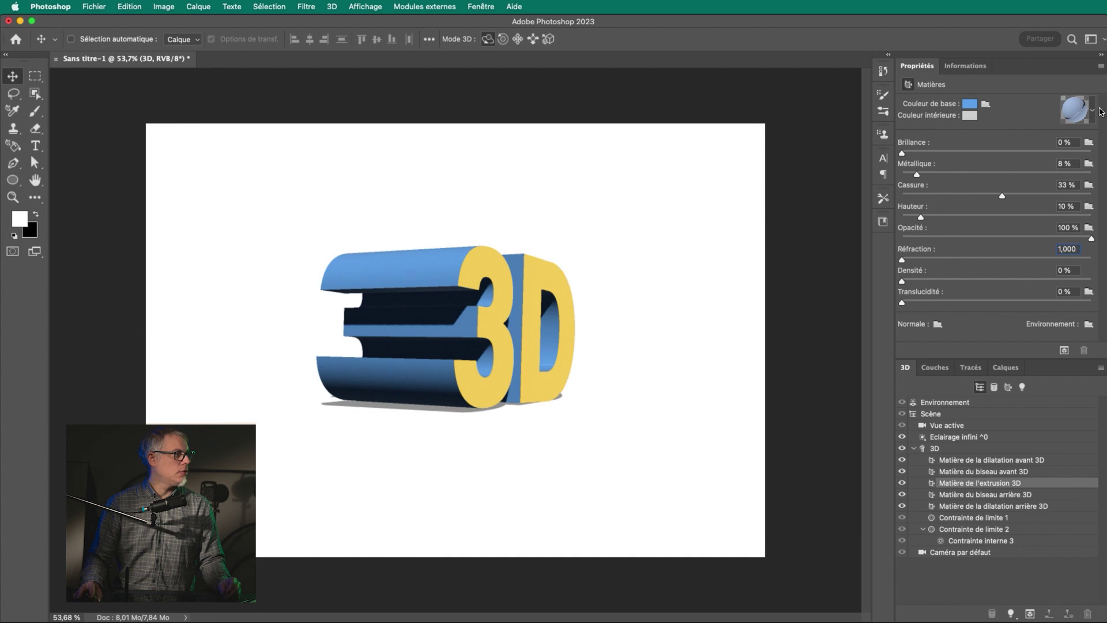
click(1093, 112)
click(1066, 167)
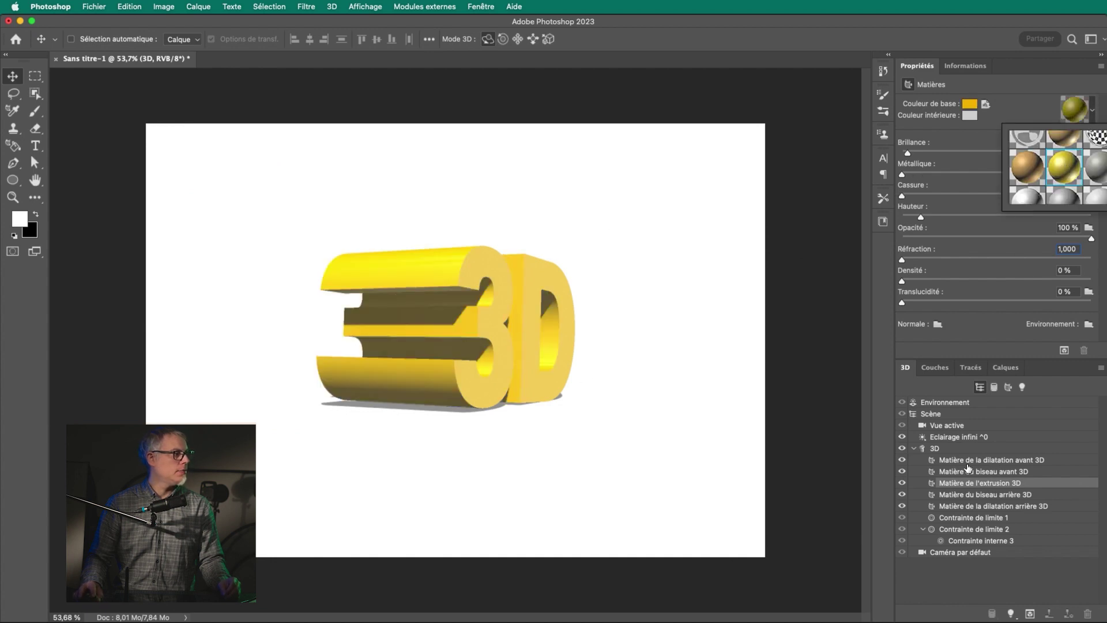
Set the extrusion material's Métallique to 83% and Brillance to 13%.
click(952, 180)
drag(948, 174, 1055, 178)
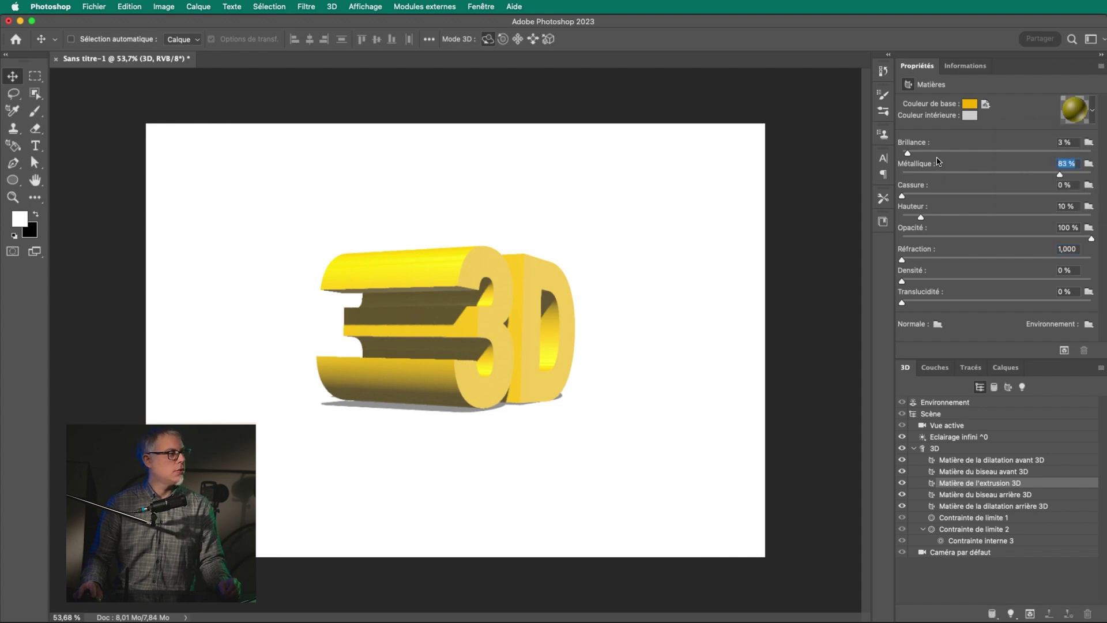
drag(909, 154, 926, 154)
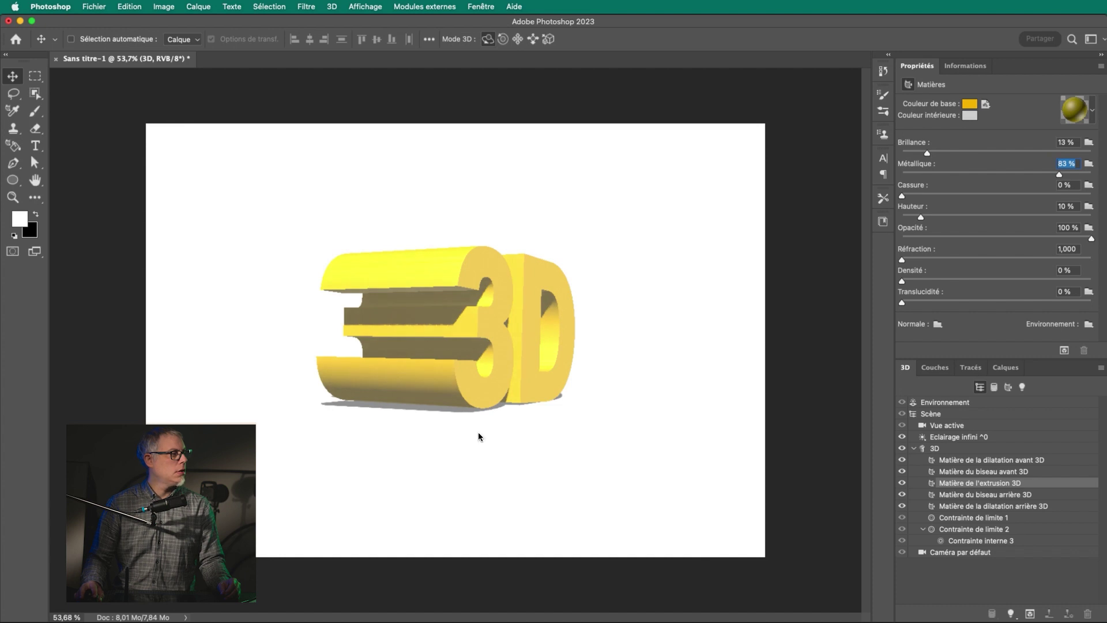
Select the whole 3D text object and orbit it until its front face is turned more toward the viewer.
click(984, 451)
drag(650, 410, 545, 414)
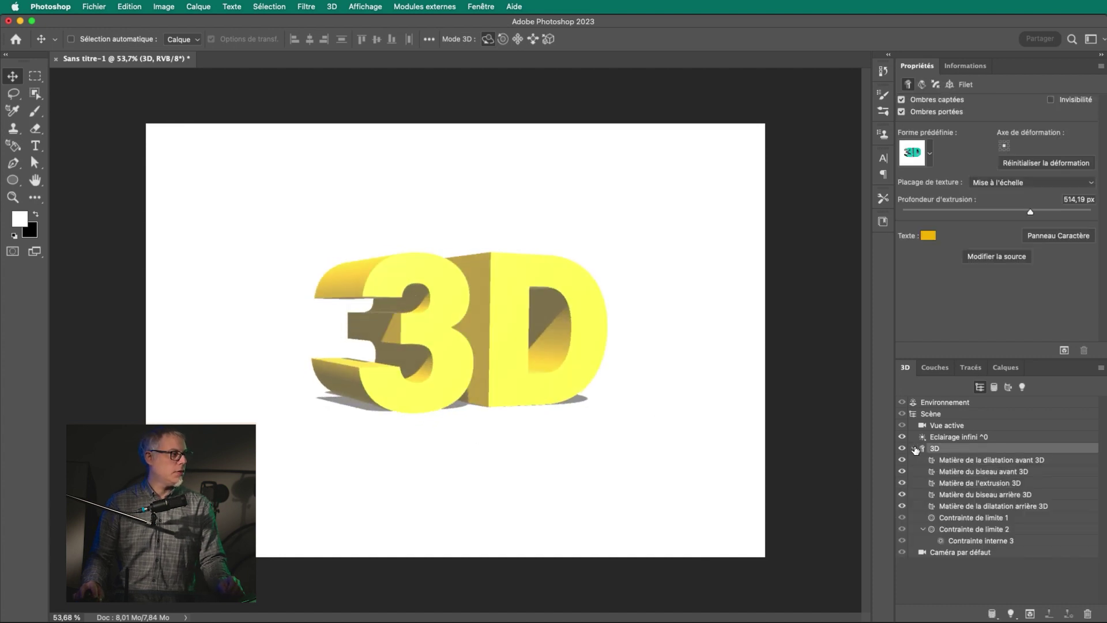
click(914, 448)
click(914, 448)
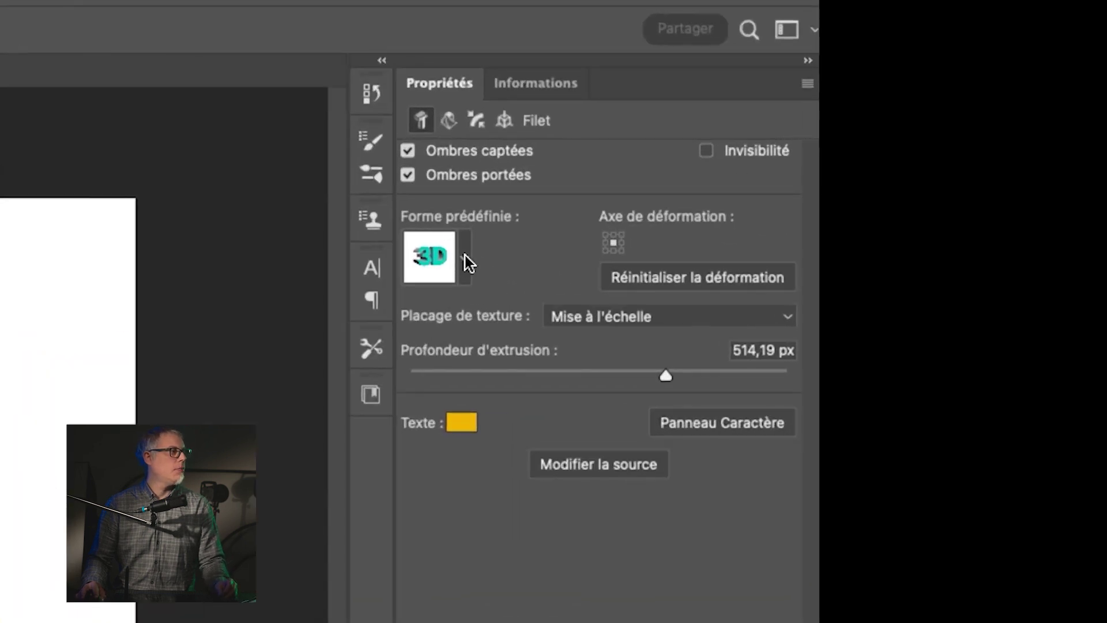
Compare the bevelled and inflated shape presets on the 3D text and apply the bevelled-edge one.
click(465, 258)
click(479, 336)
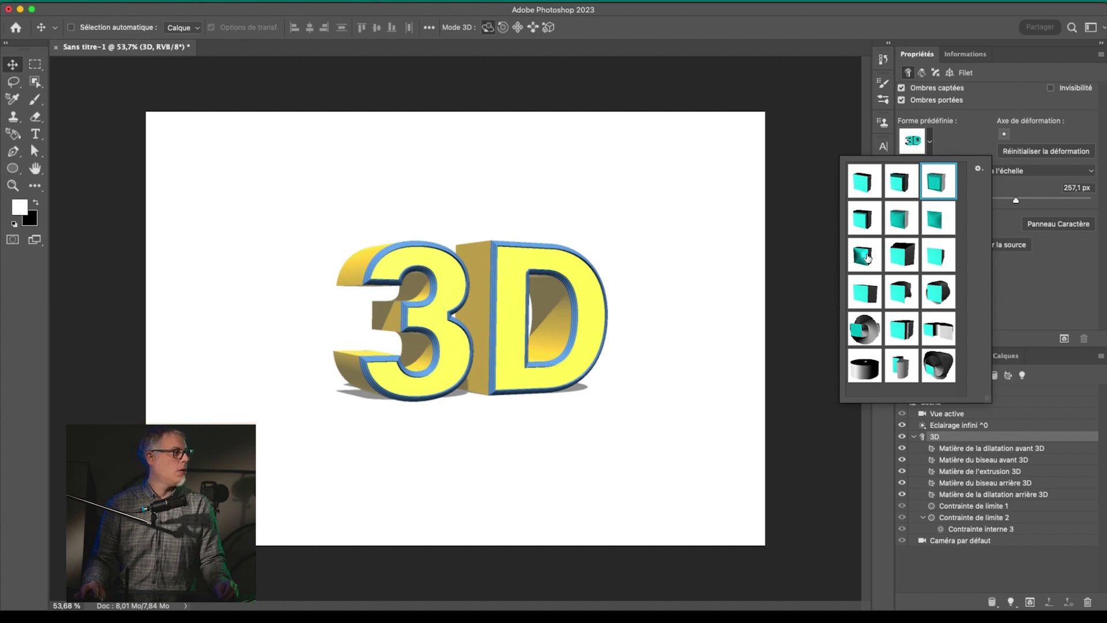
click(865, 255)
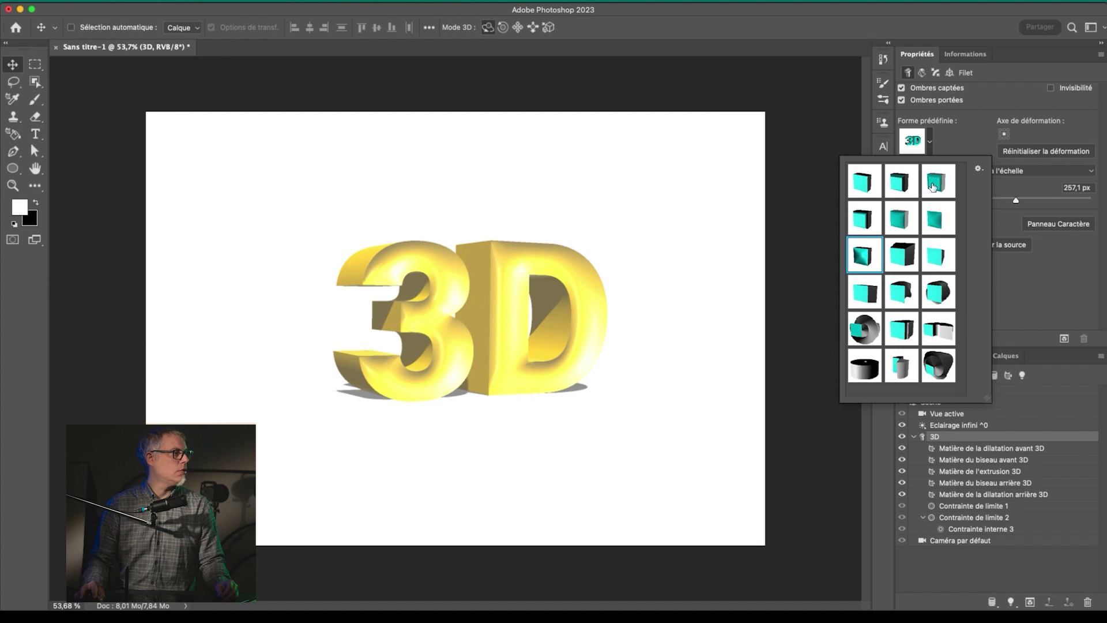
click(934, 186)
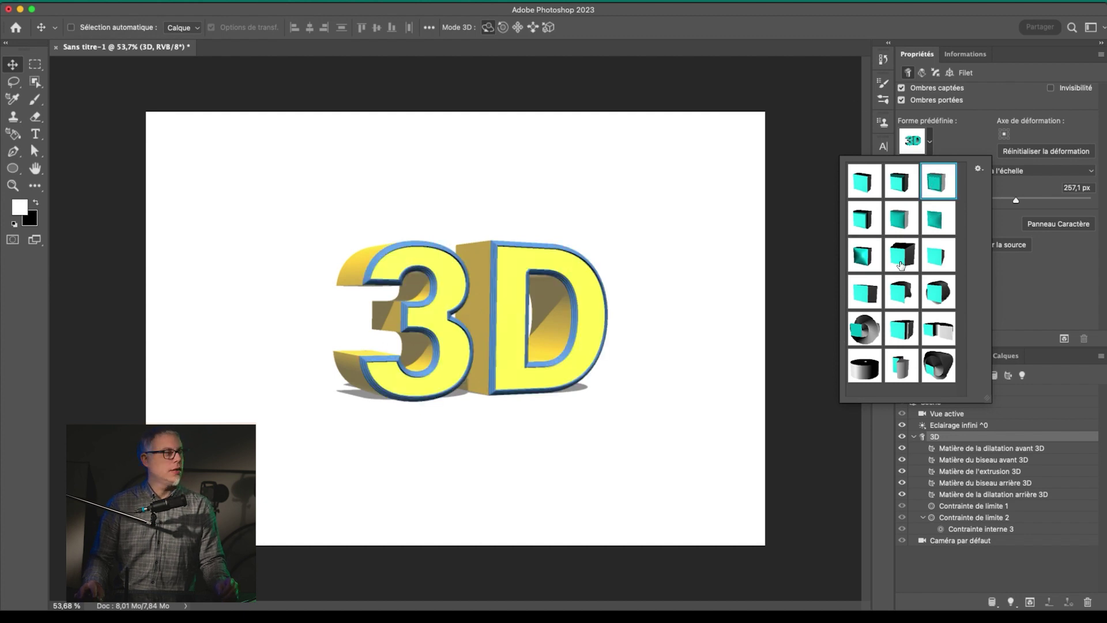
Set the text's extrusion depth to 458,7 px, and reduce it to 316,02 px in the deformation settings.
click(1016, 200)
mouse_move(1016, 200)
mouse_down()
mouse_move(988, 199)
mouse_move(1028, 200)
mouse_up()
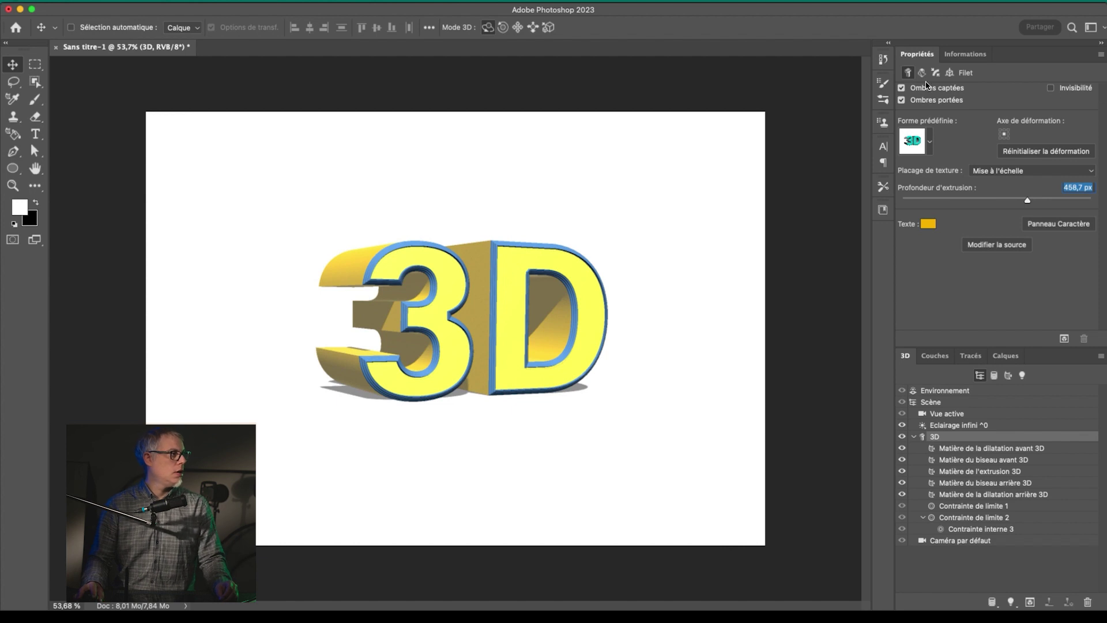
click(936, 73)
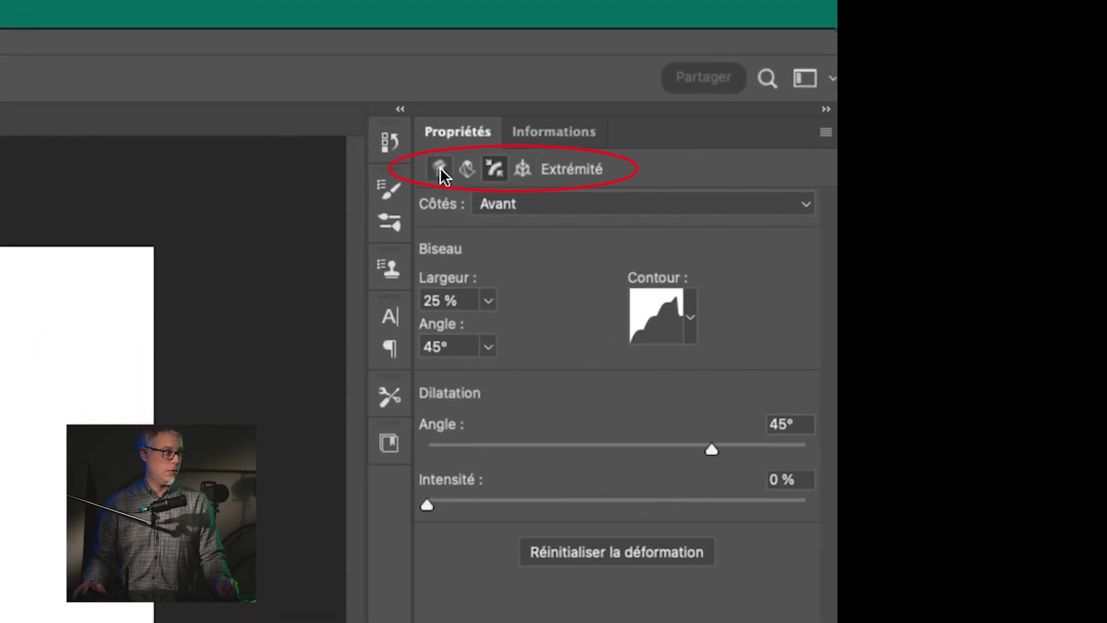
click(464, 175)
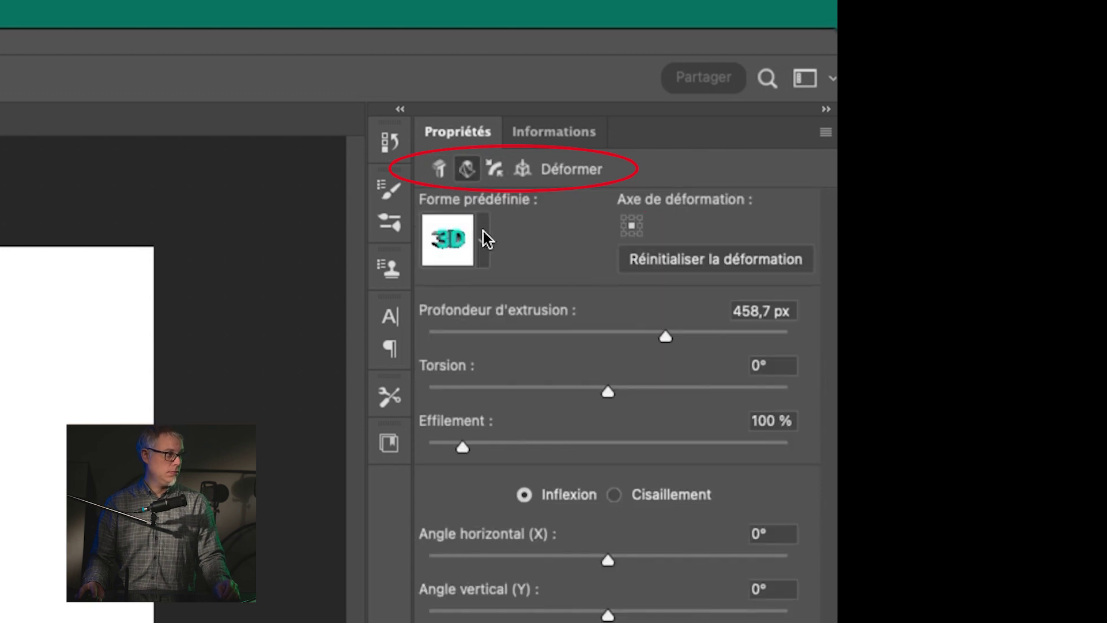
drag(675, 338, 650, 338)
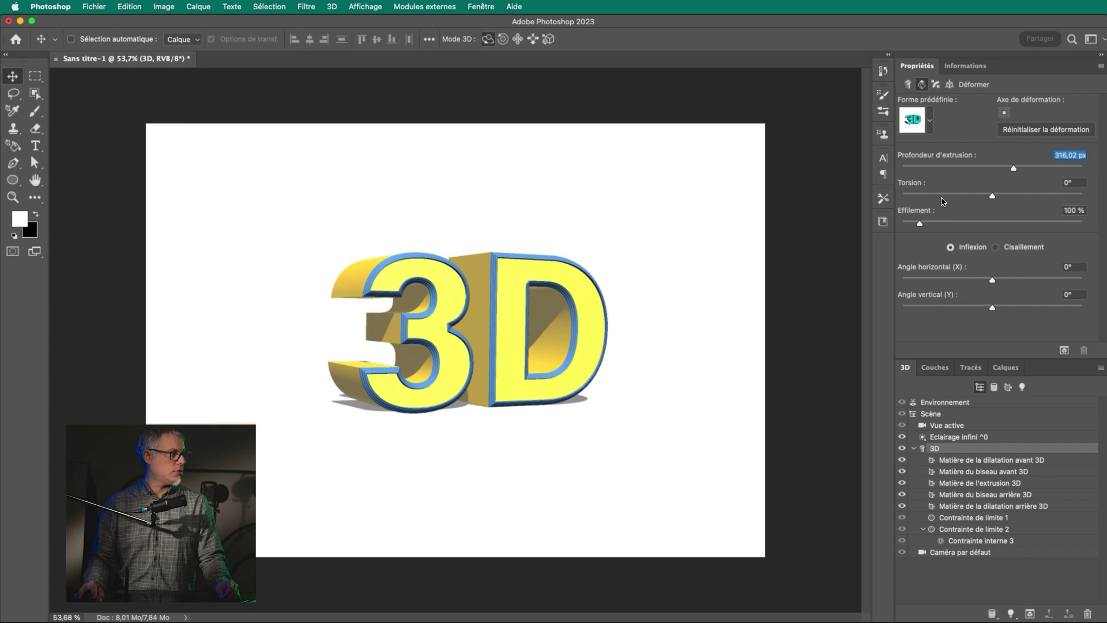
Try a 6° Torsion on the 3D text's extrusion and reset it to 0°.
drag(993, 198, 993, 200)
click(1064, 184)
key(super+z)
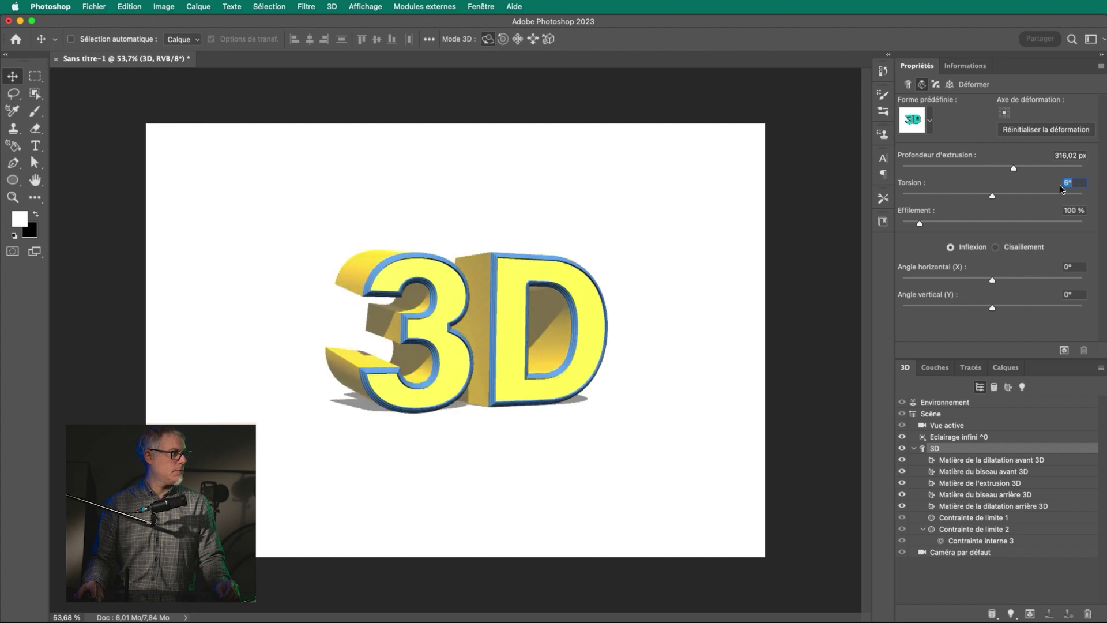
text(0)
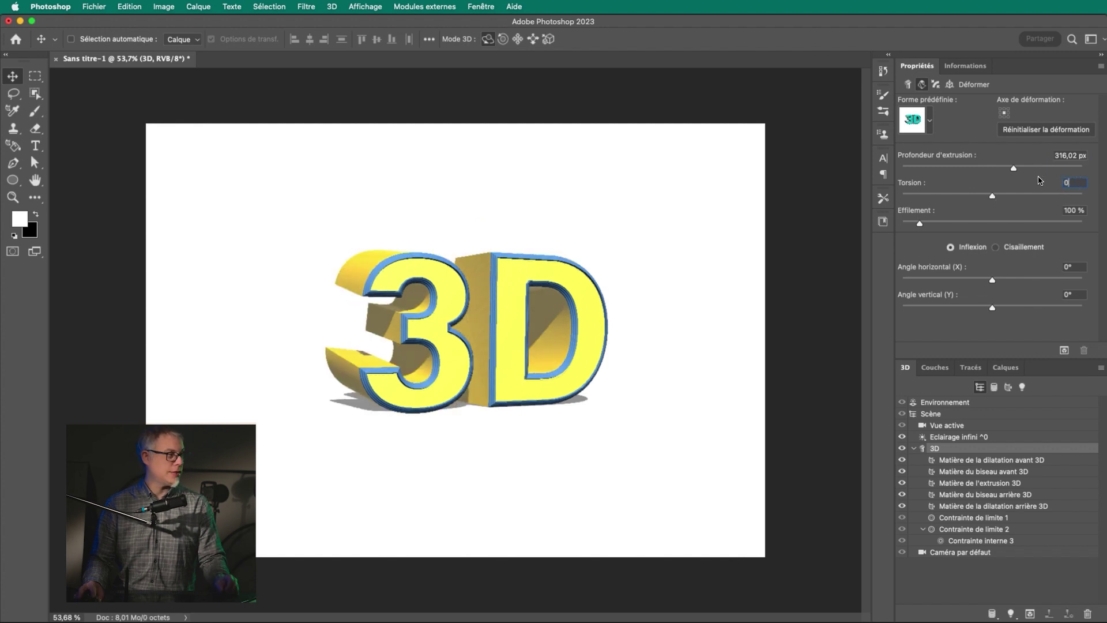
Try widening the extrusion with an Effilement of 169% and reset it to 100%.
drag(920, 224, 937, 229)
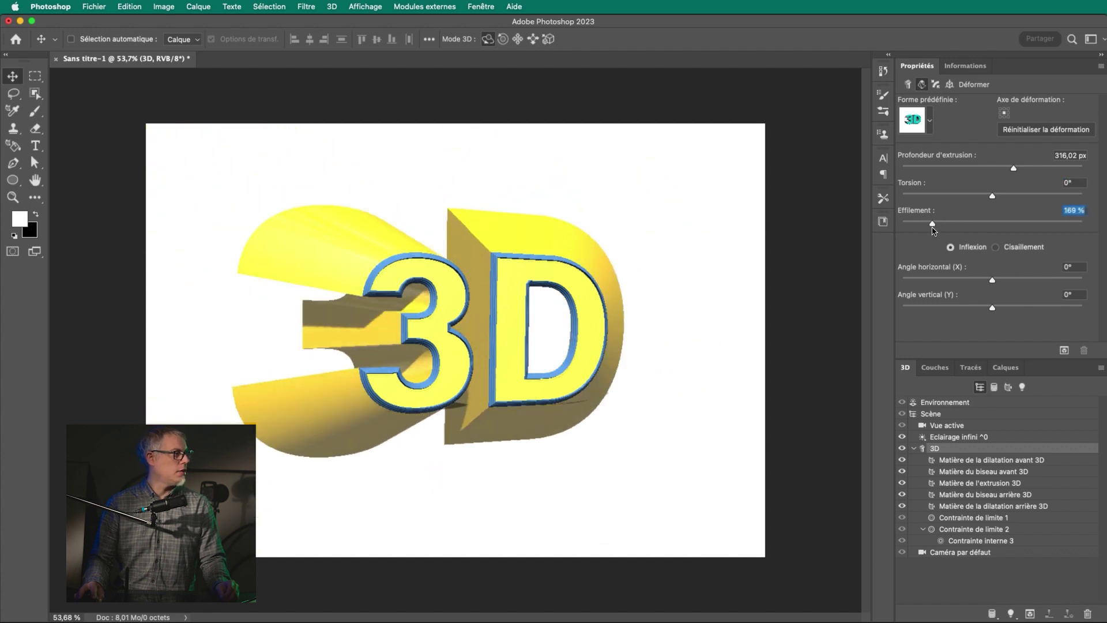
drag(937, 228, 922, 233)
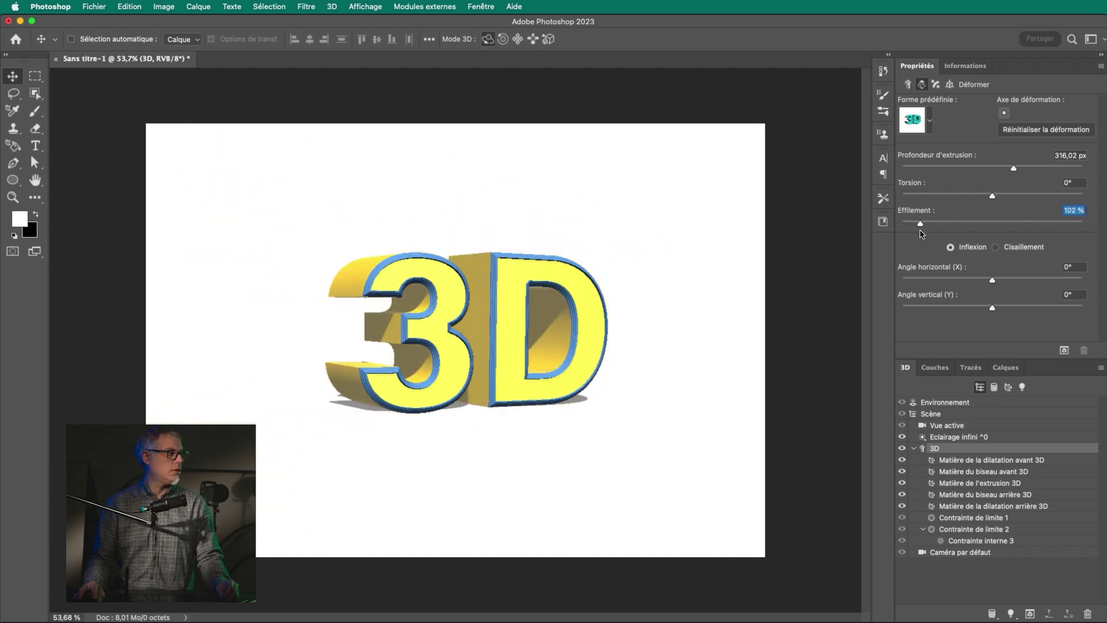
text(100)
Zoom the active view's camera in on the 3D text, restore the default camera, and zoom in again to a 79 mm lens.
click(936, 85)
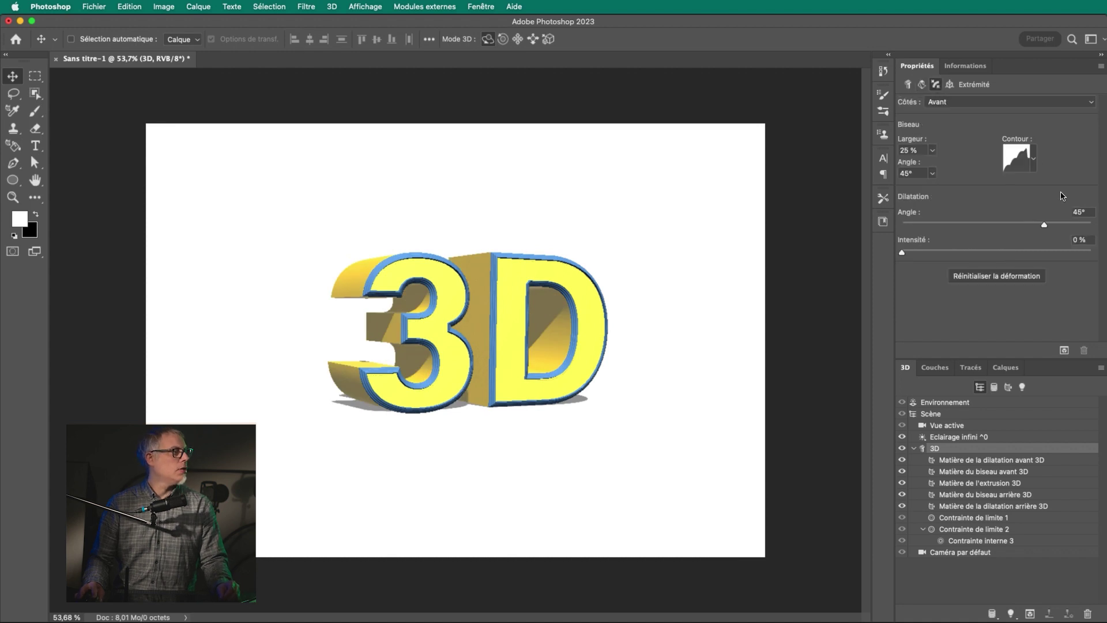
key(super+minus)
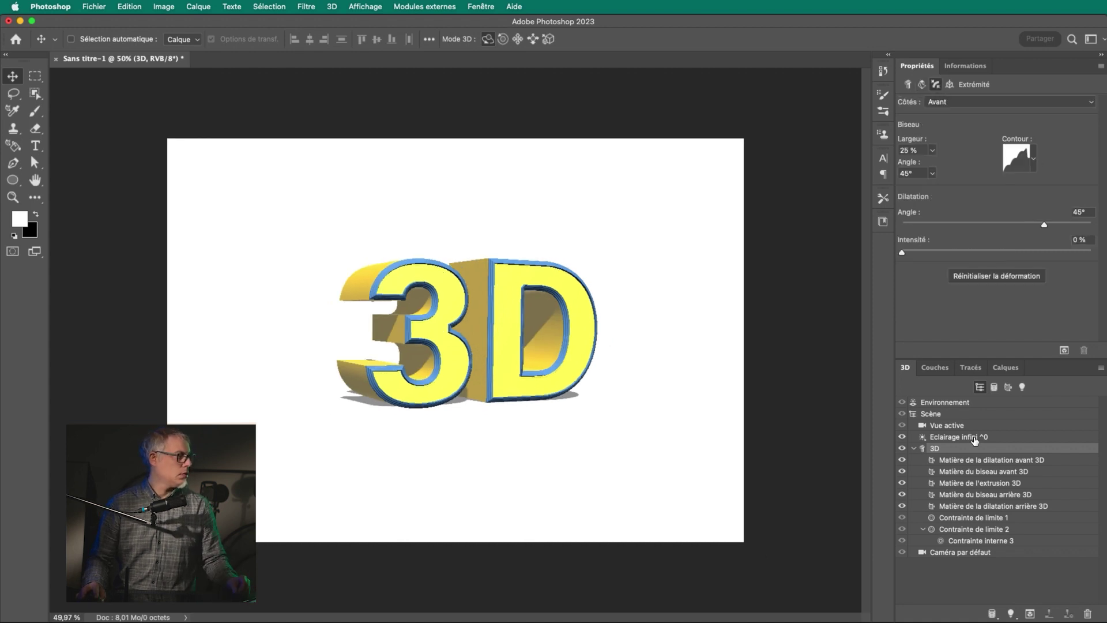
click(968, 448)
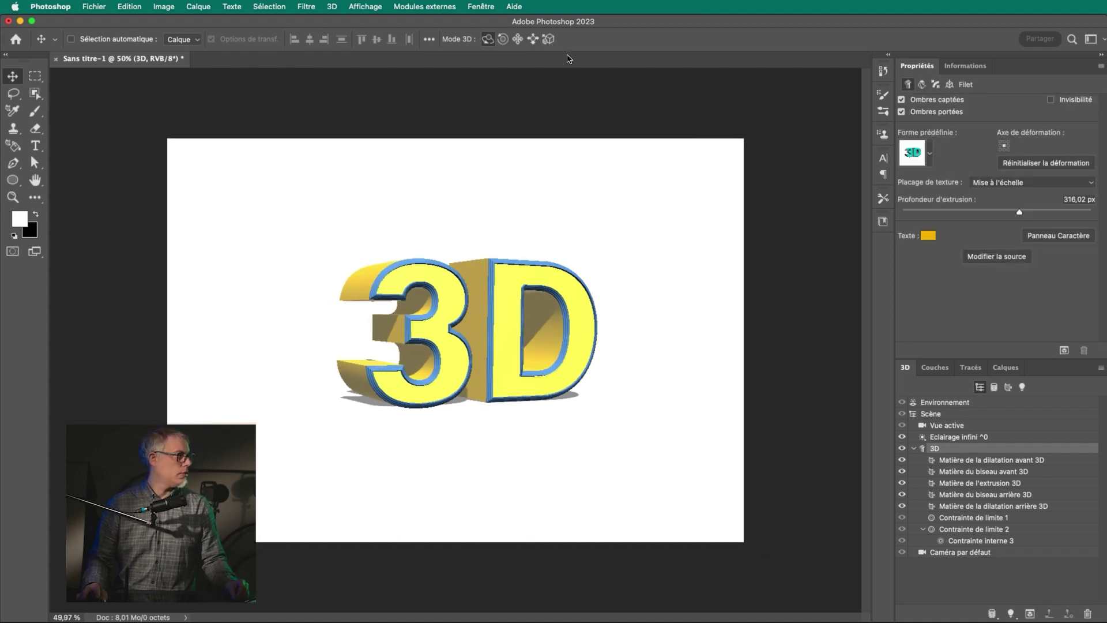
click(947, 426)
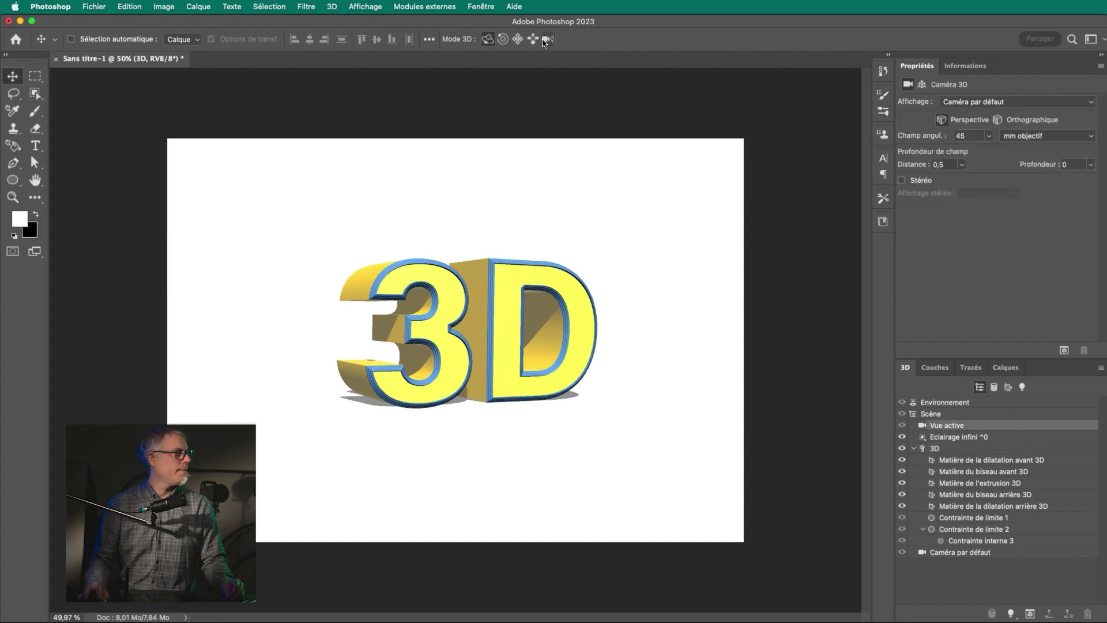
drag(477, 342, 465, 203)
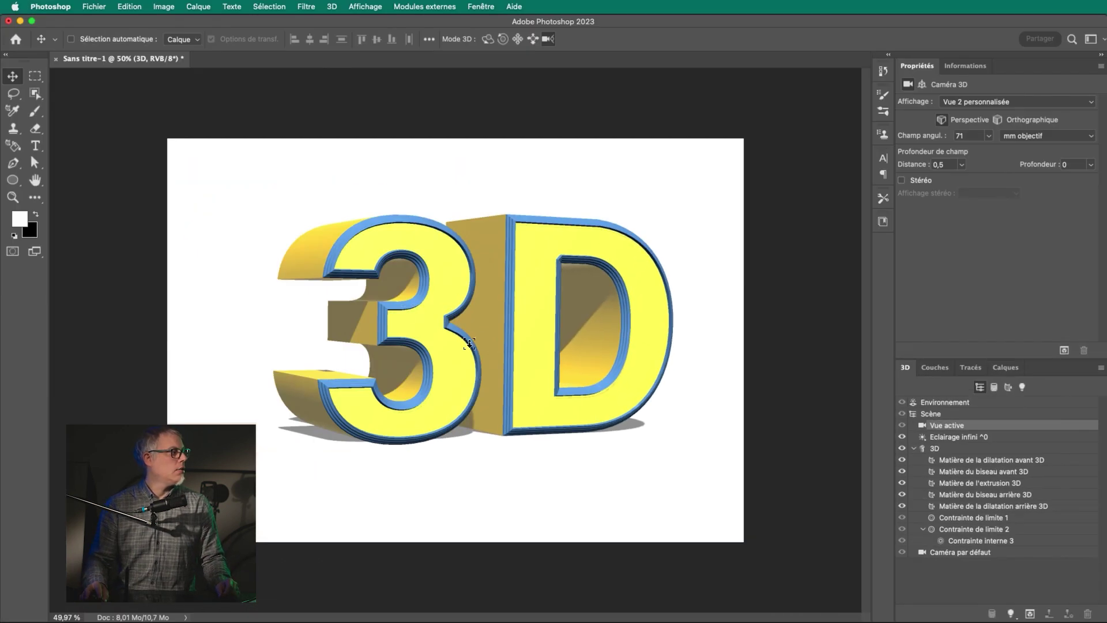
drag(469, 343, 672, 411)
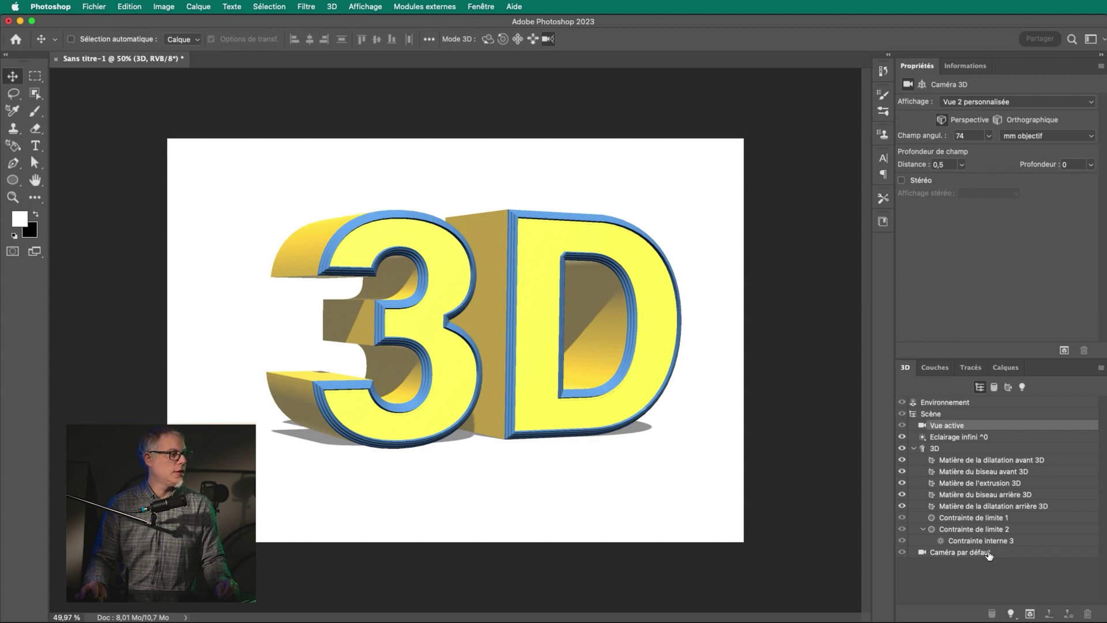
click(958, 553)
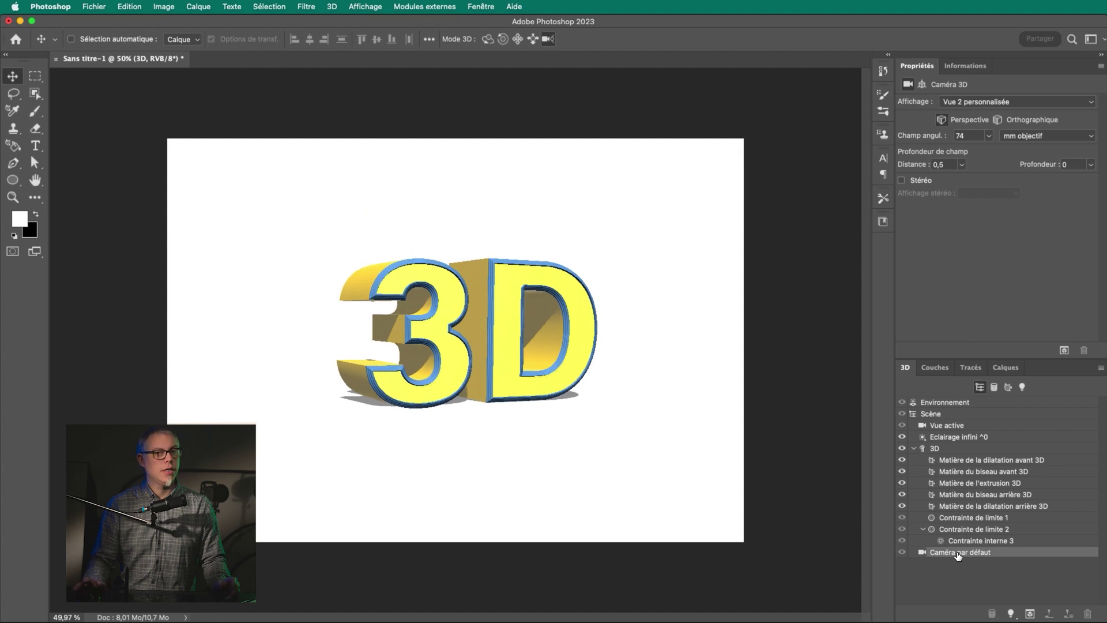
drag(479, 368, 452, 210)
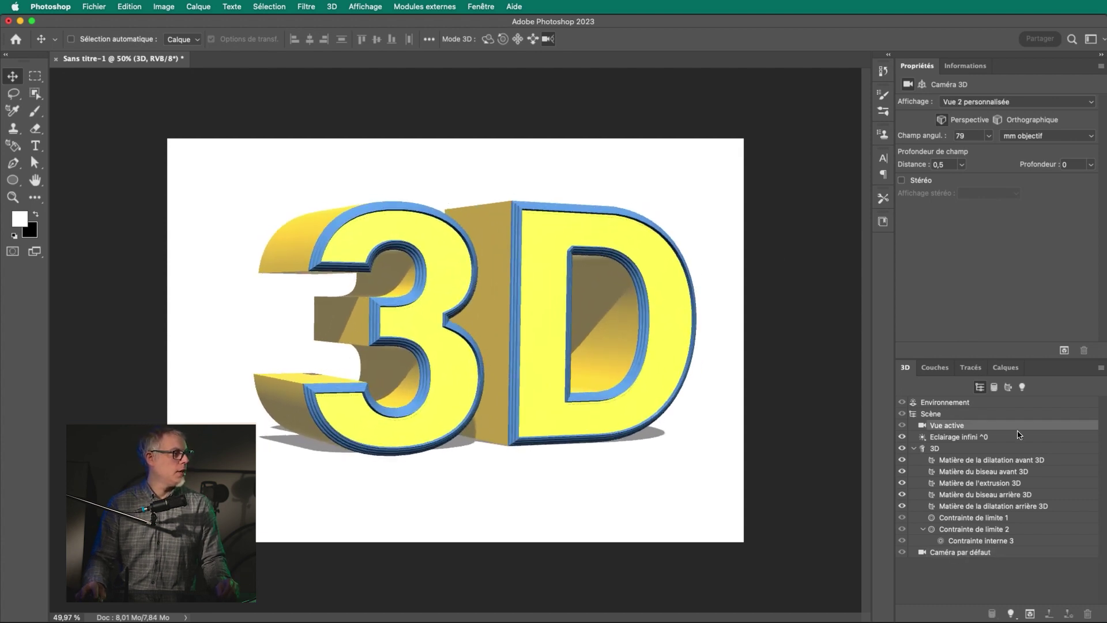
Try several bevel contours on the front end of the 3D text and choose the arch-shaped one.
click(1018, 448)
click(934, 85)
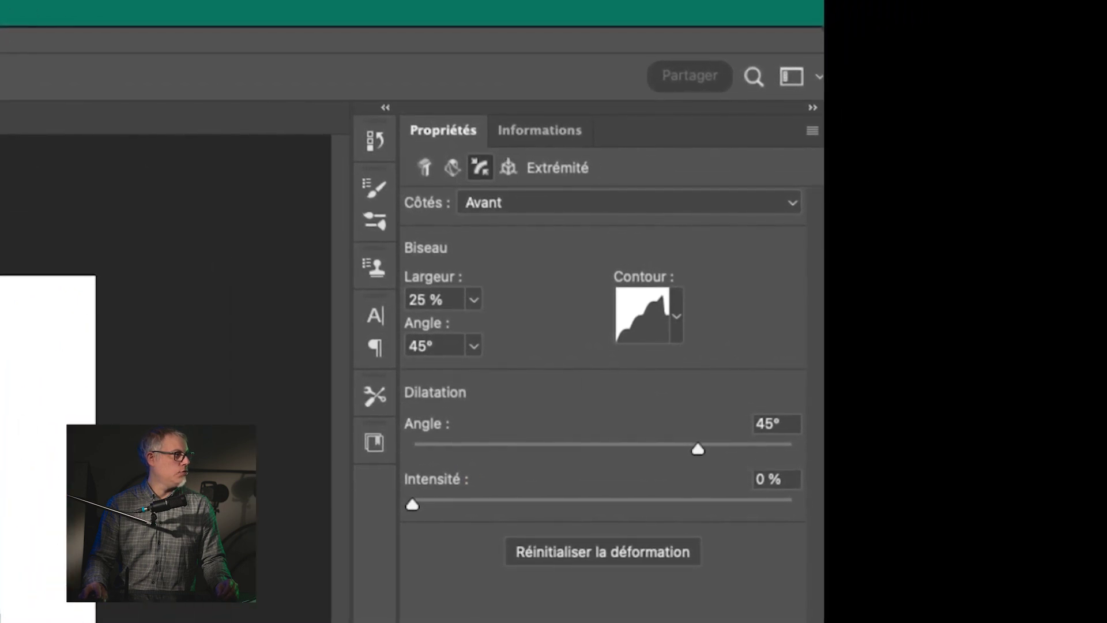
click(677, 323)
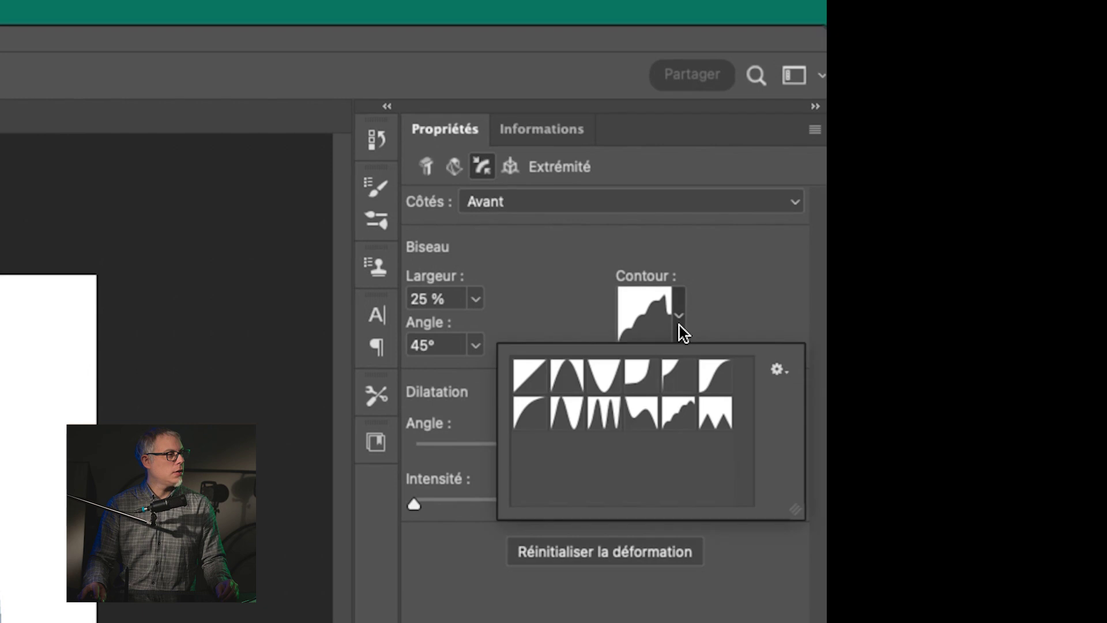
click(567, 376)
click(535, 385)
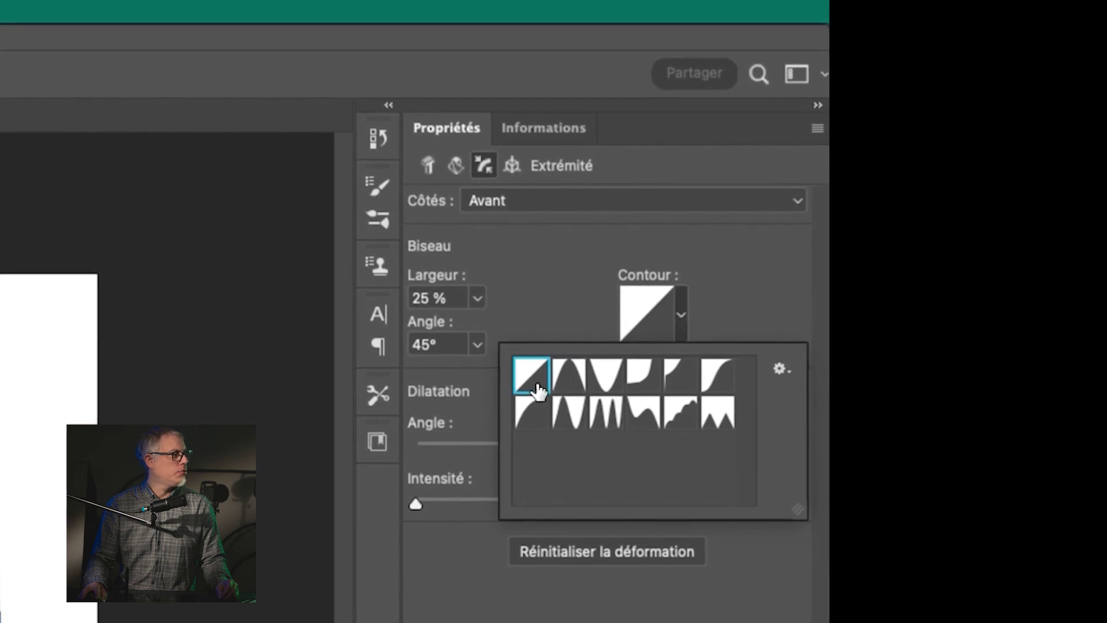
click(637, 382)
click(611, 384)
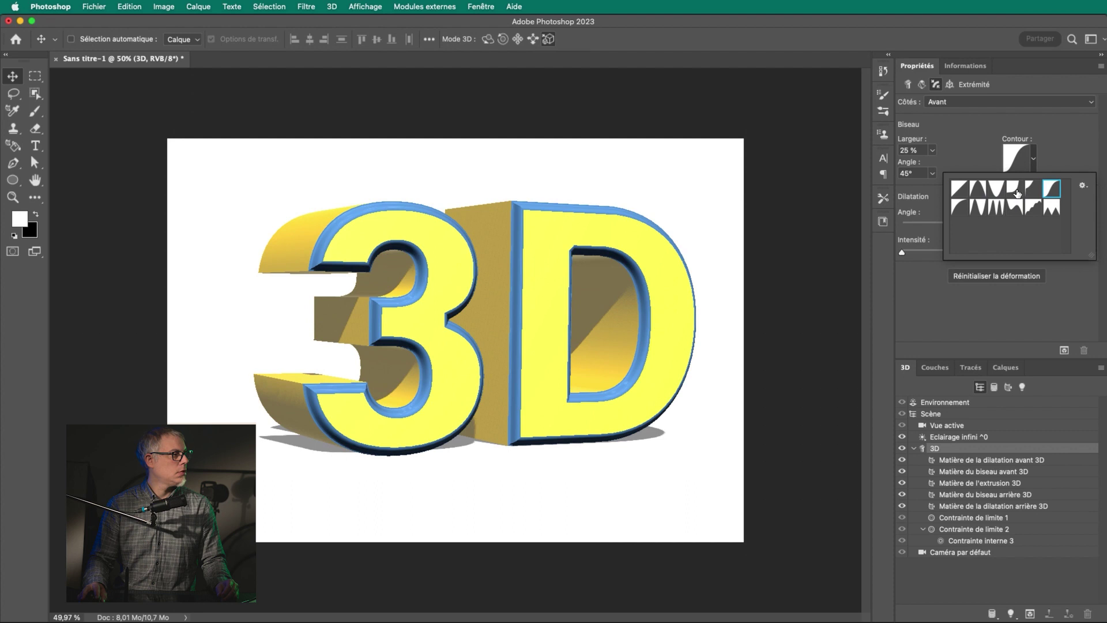
click(623, 335)
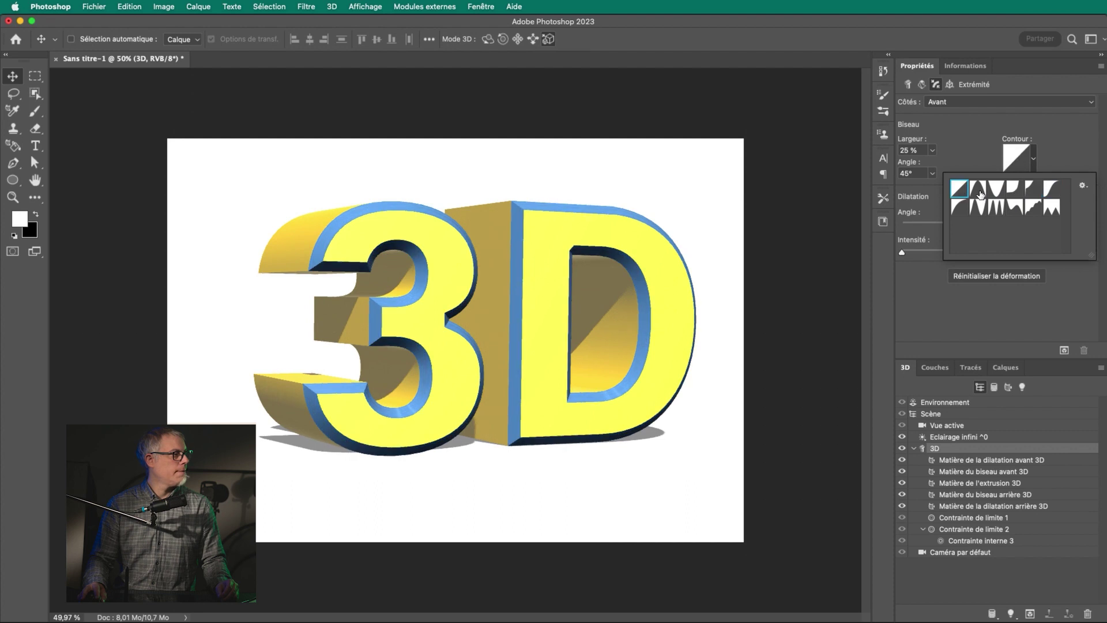
click(978, 189)
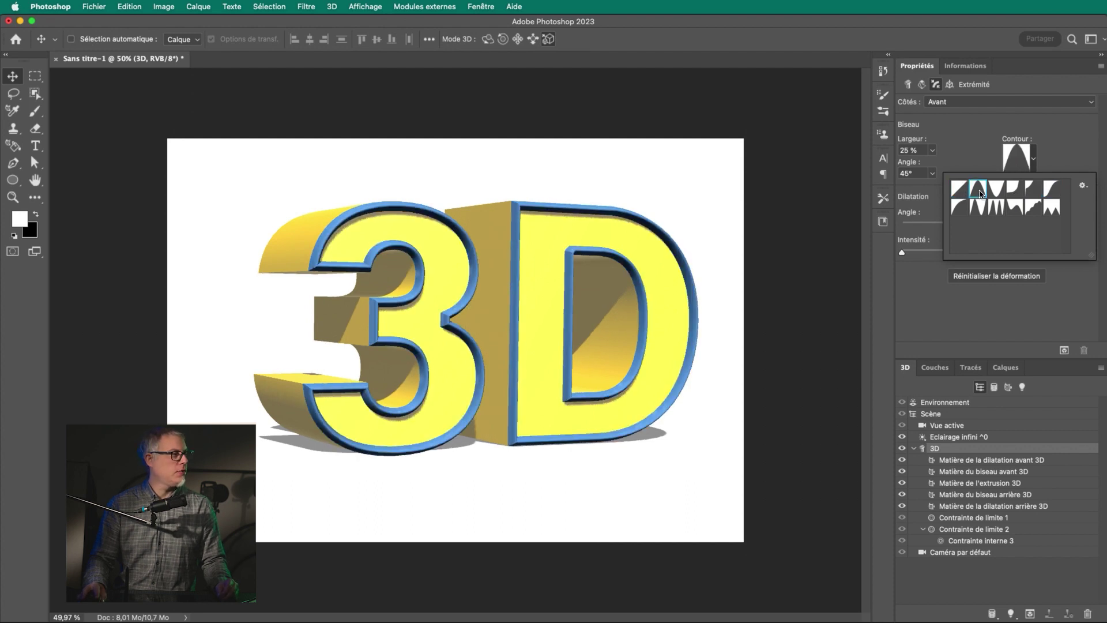
click(1018, 165)
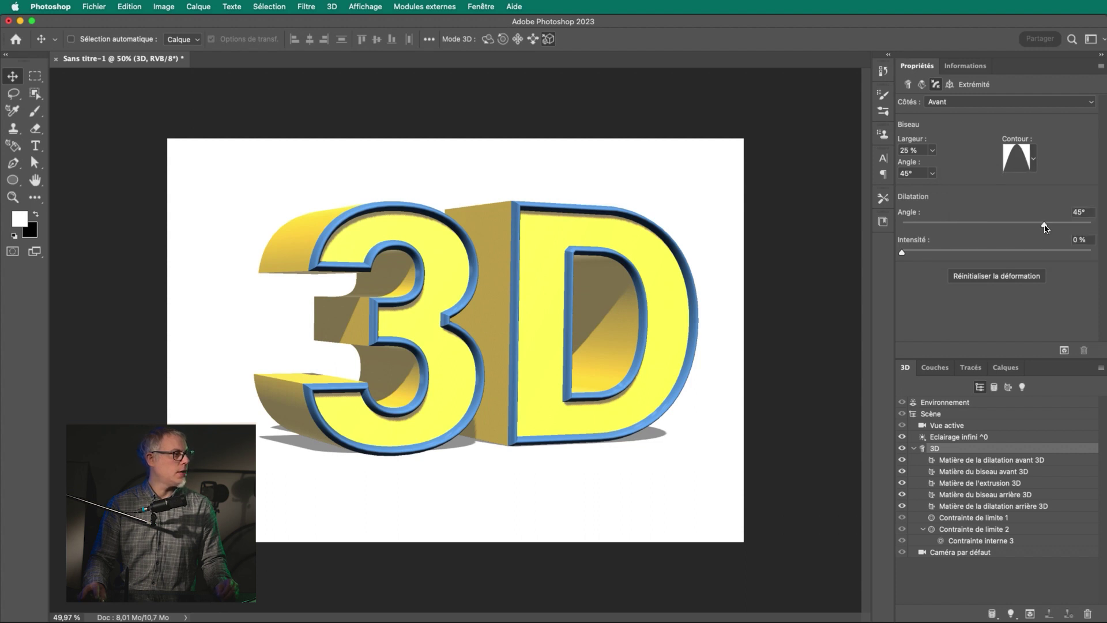
Set the front face's Dilatation angle to 50°, try an Intensité of 11% and return it to 0%.
drag(976, 230, 999, 225)
mouse_move(902, 252)
mouse_down()
mouse_move(1002, 254)
mouse_move(922, 253)
mouse_up()
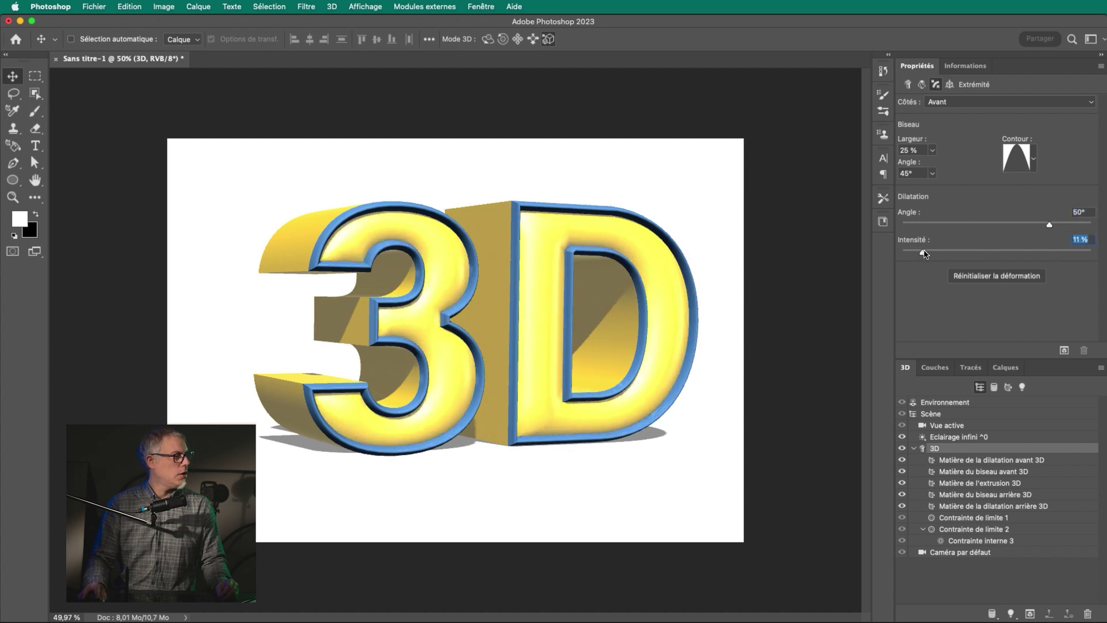
drag(926, 255, 883, 264)
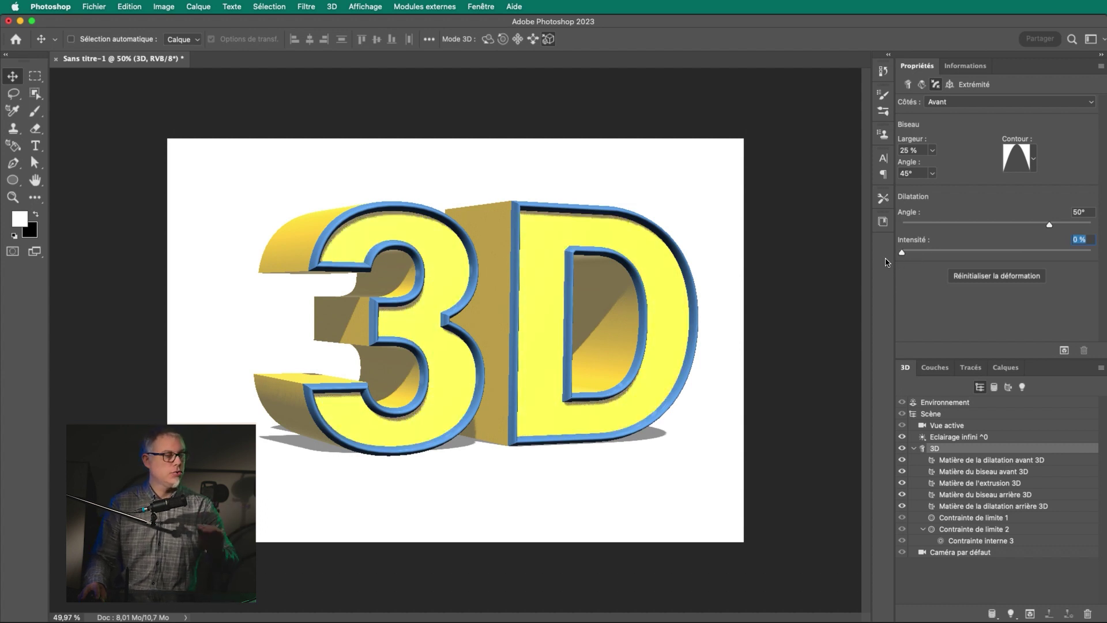
Inflate the front face of the 3D text with a Dilatation Intensité of 12%.
drag(903, 254, 927, 254)
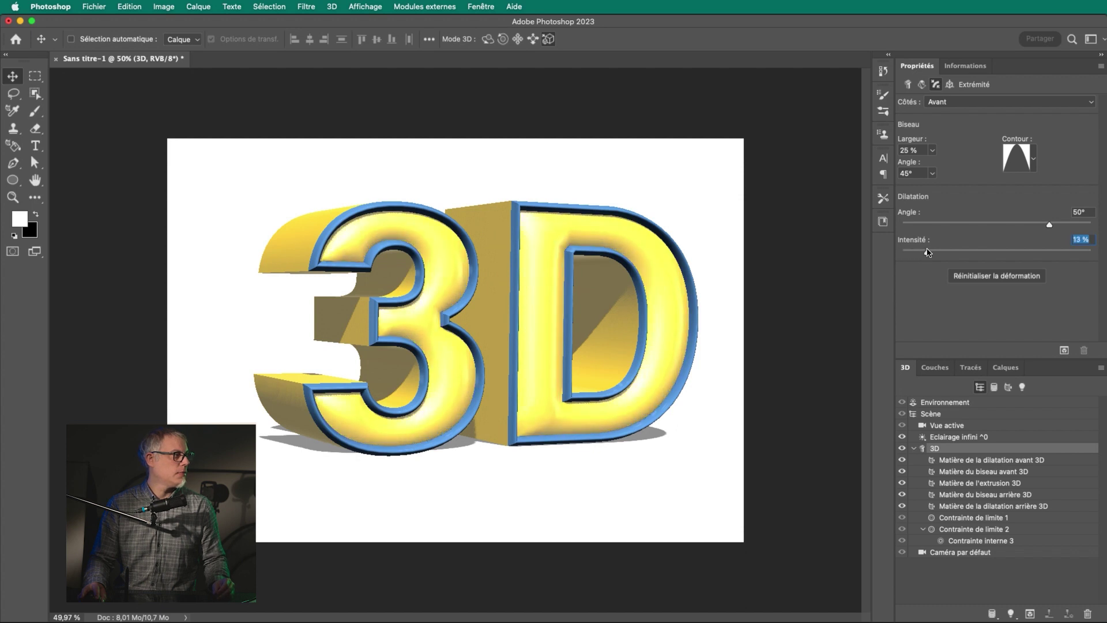
drag(928, 253, 925, 252)
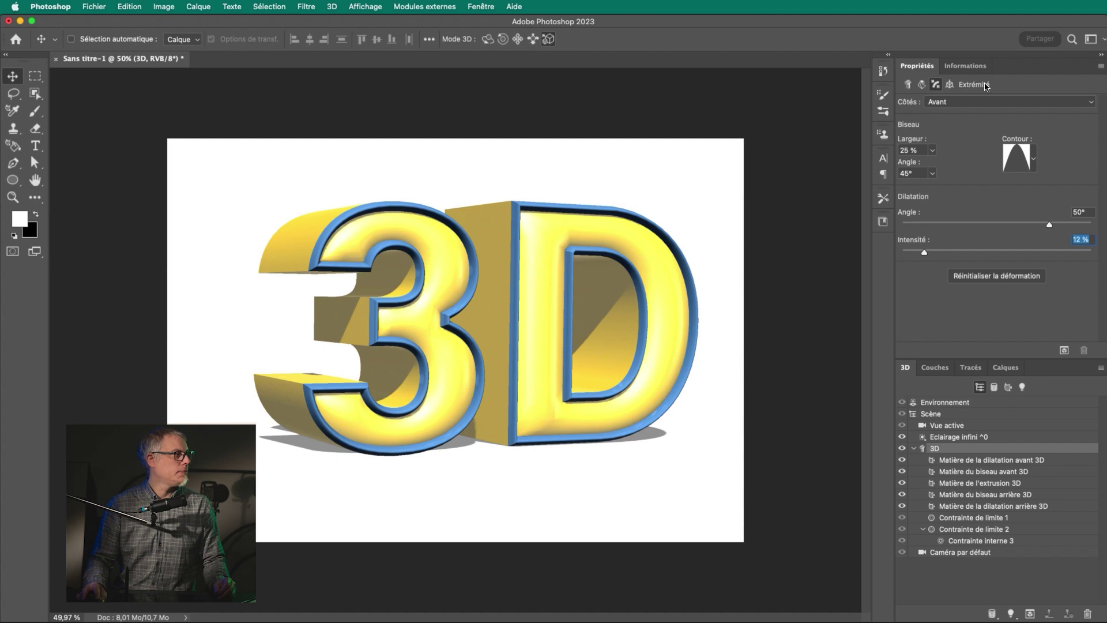
click(947, 449)
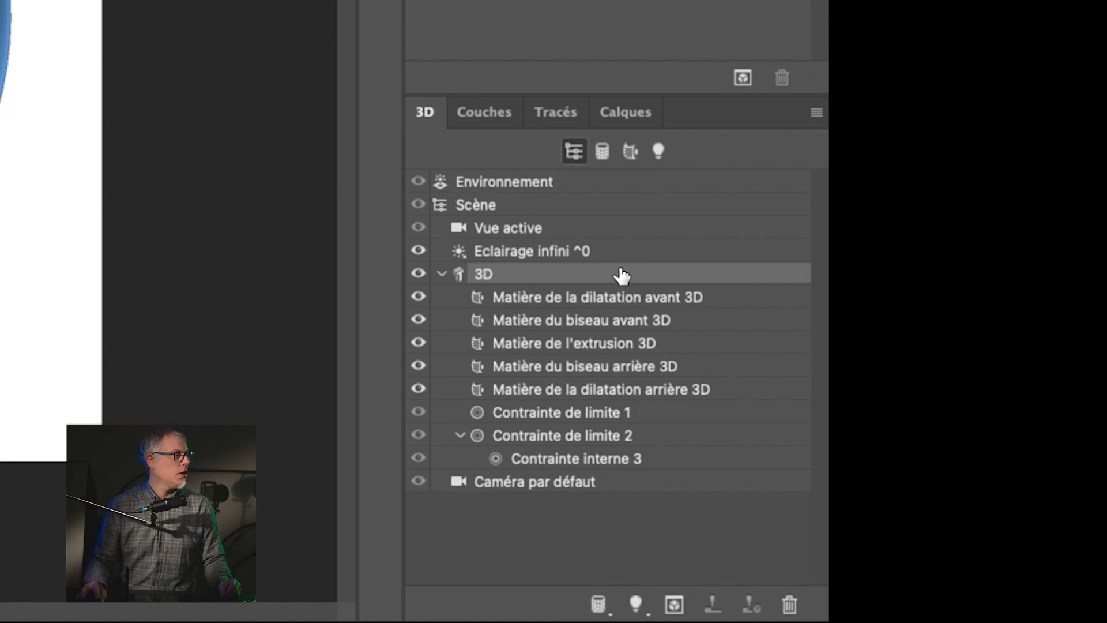
Examine the front inflation material, the extrusion material and the available material presets of the 3D text.
click(590, 306)
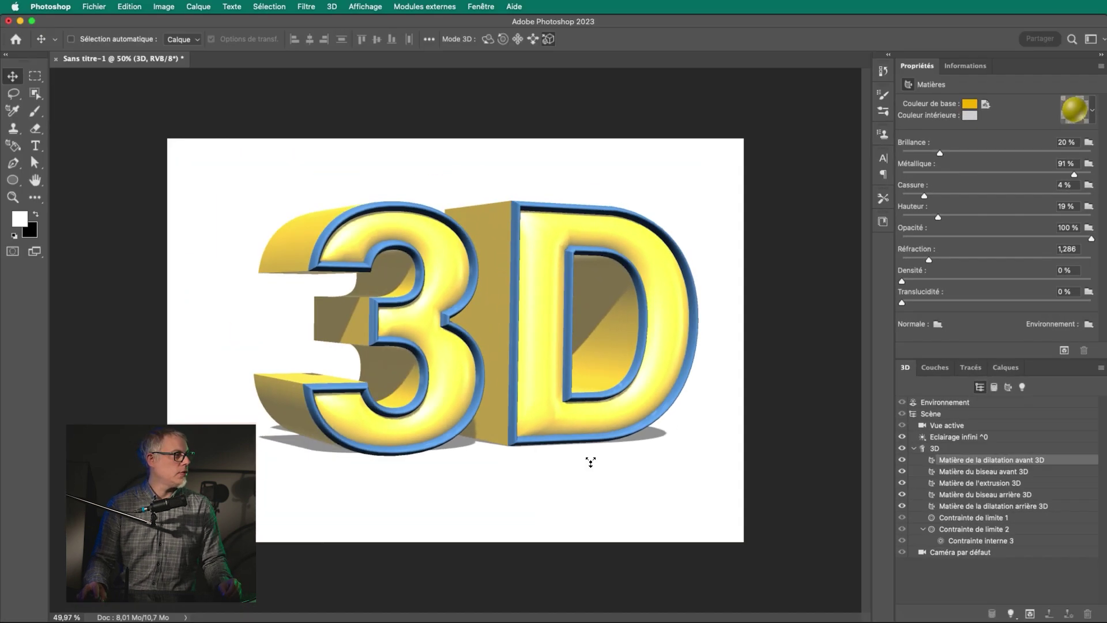
click(983, 483)
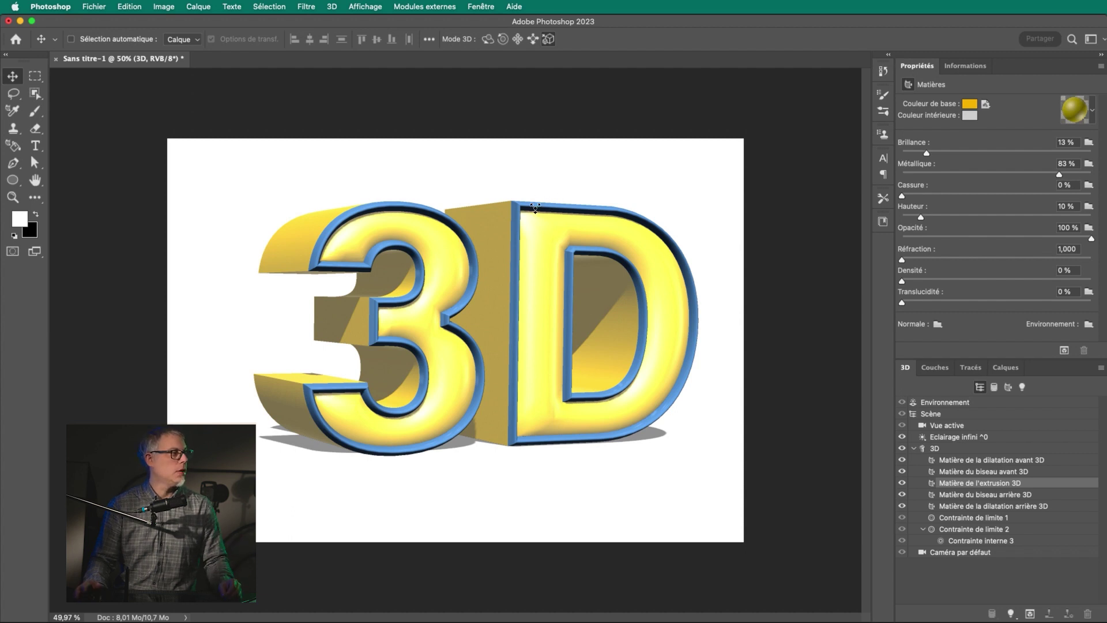
click(1093, 112)
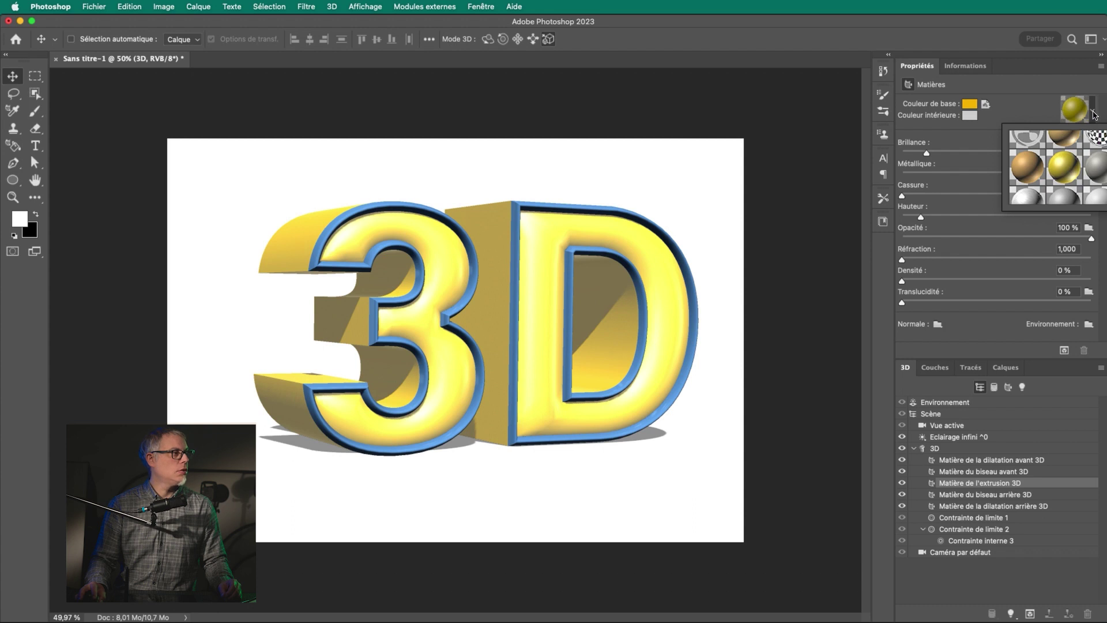
click(1094, 114)
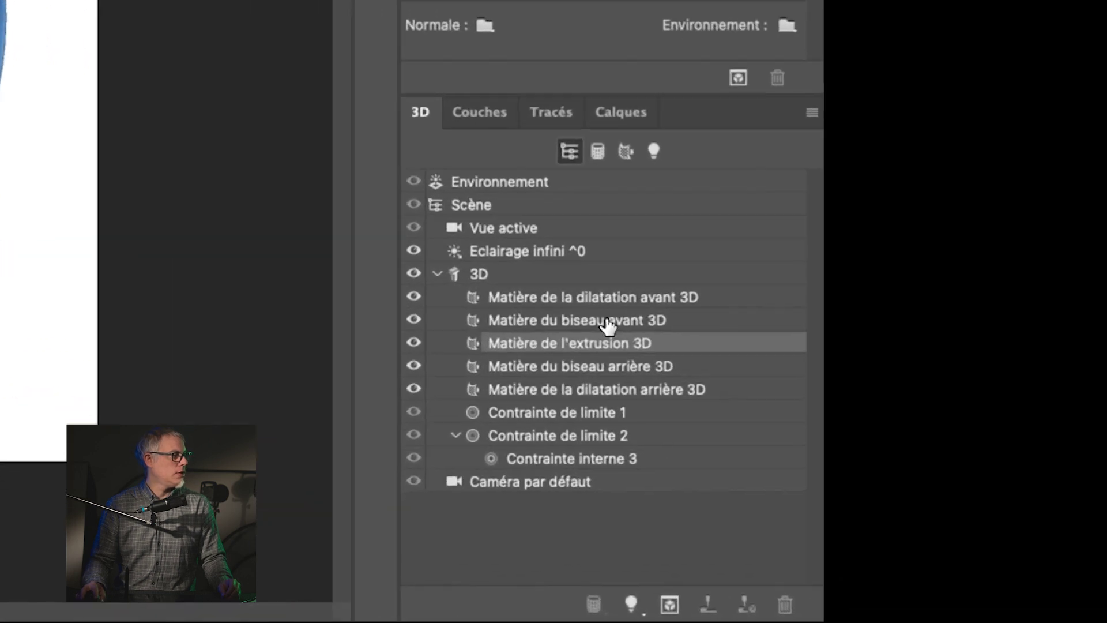
Set the front bevel material's Métallique to 82% and its Brillance to 14%.
click(998, 471)
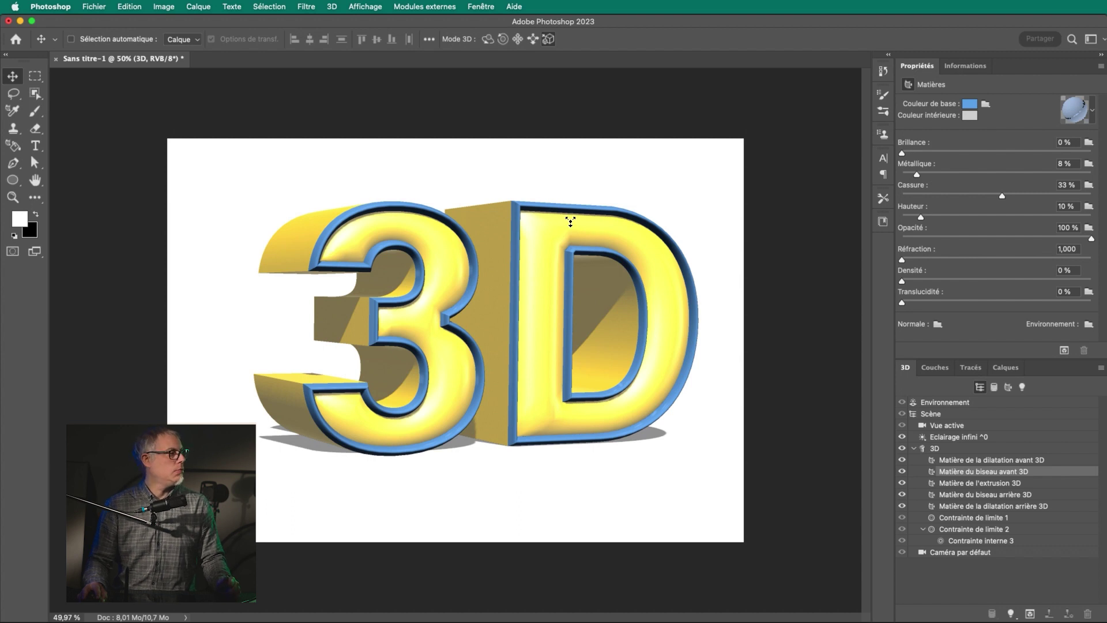
click(1092, 111)
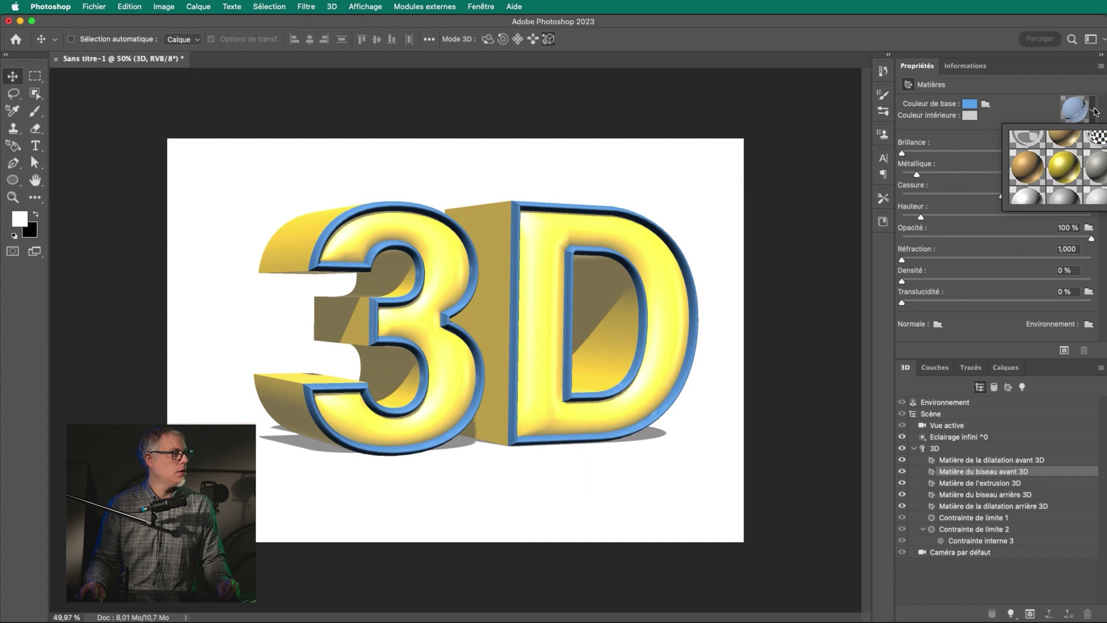
click(1039, 111)
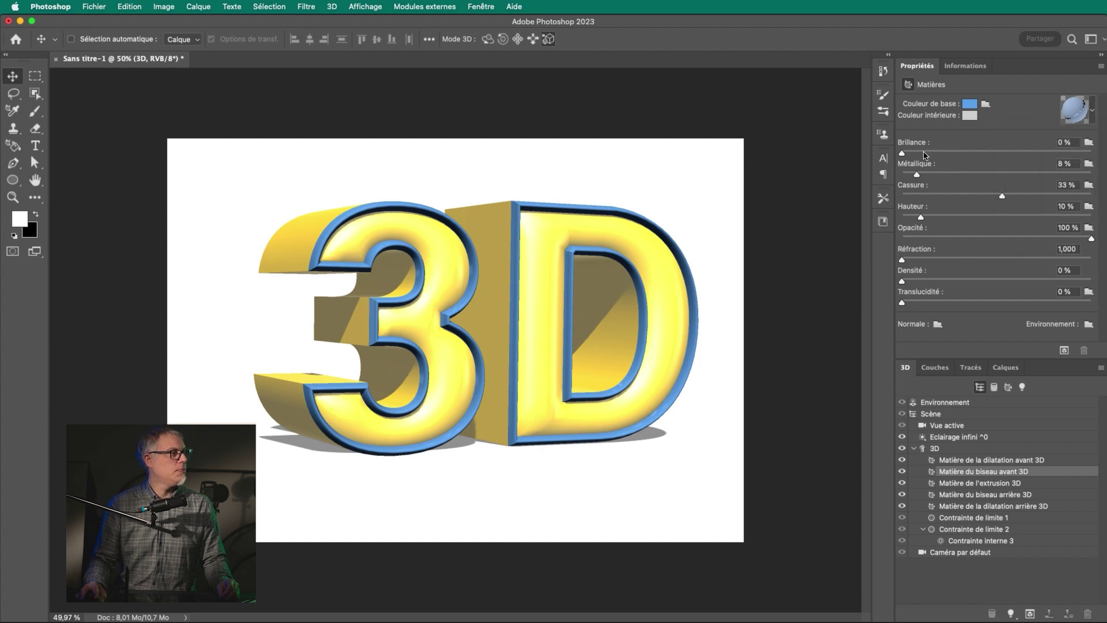
drag(935, 172, 1058, 175)
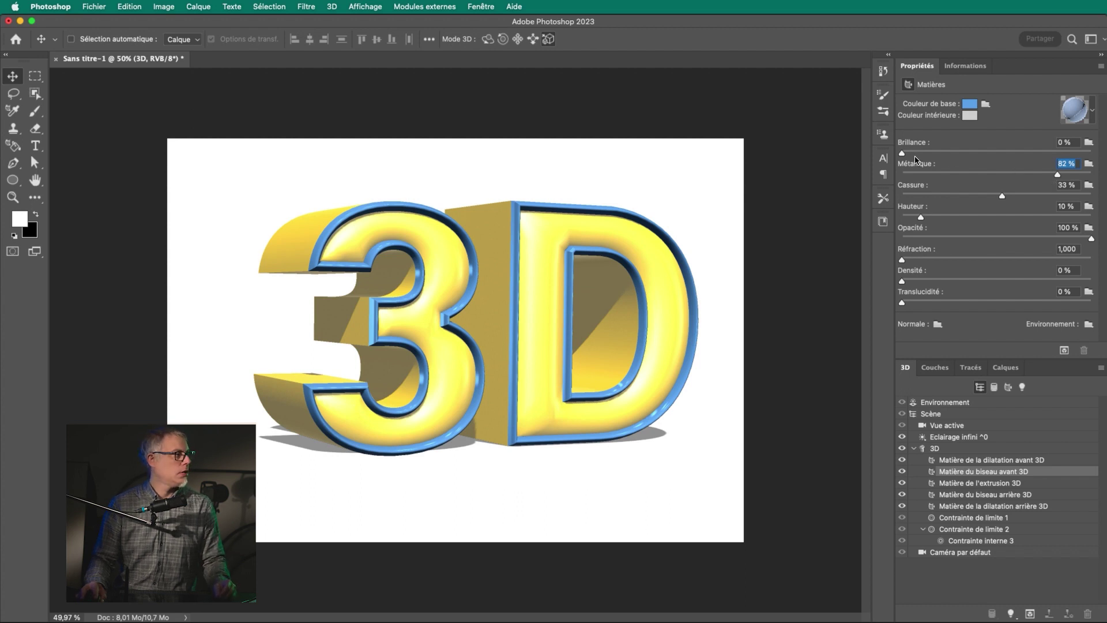
drag(902, 153, 928, 153)
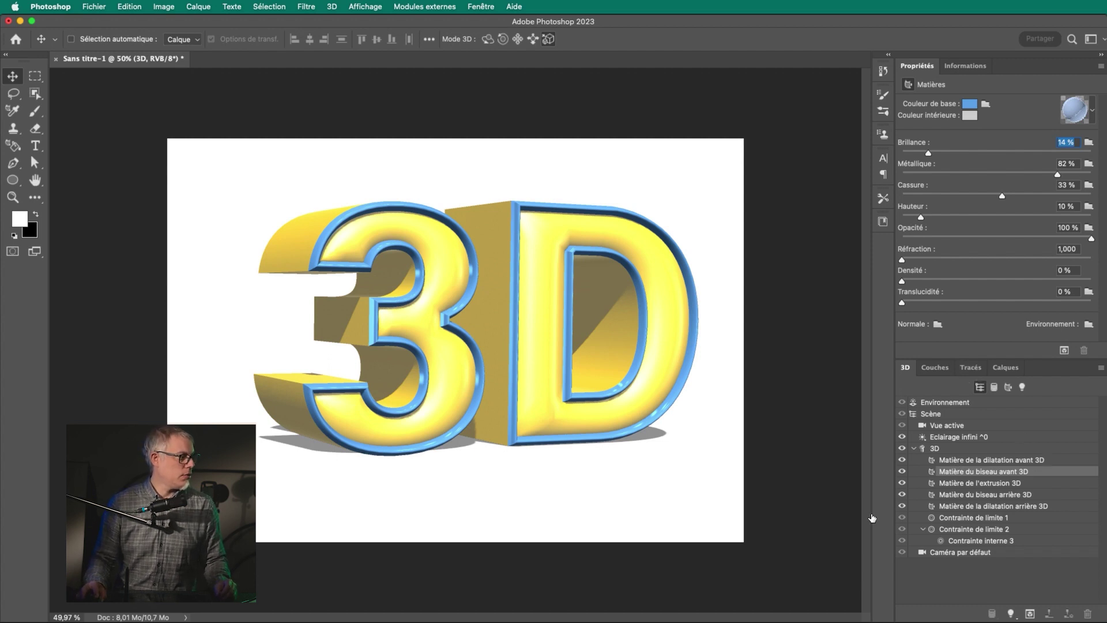
Render only the 3 of the 3D text within a rectangular selection and inspect the rendering up close.
click(929, 449)
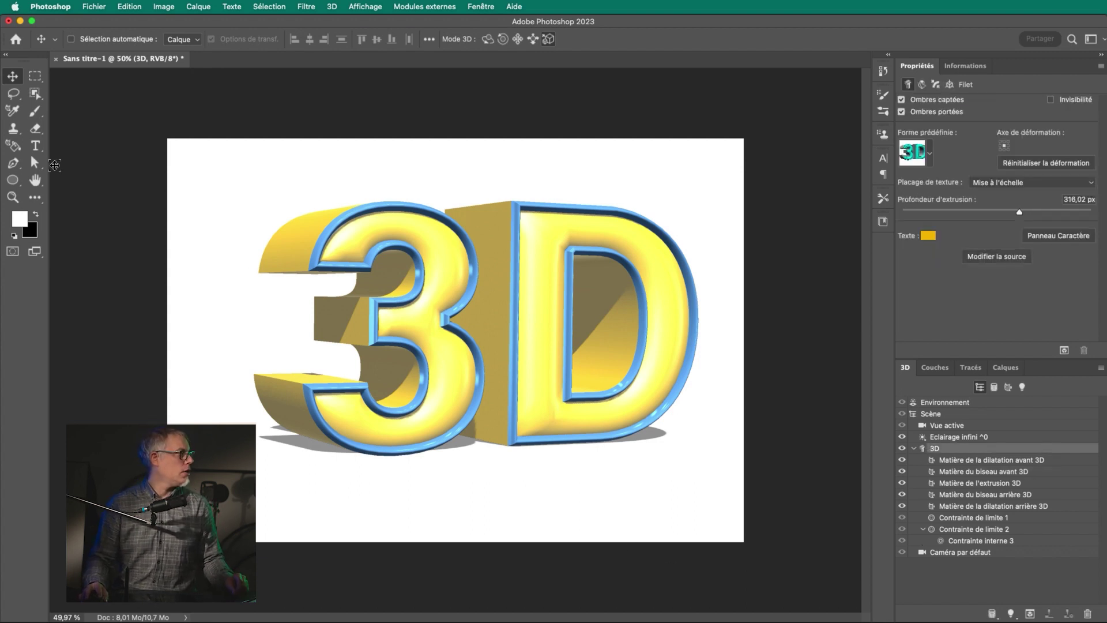
click(29, 78)
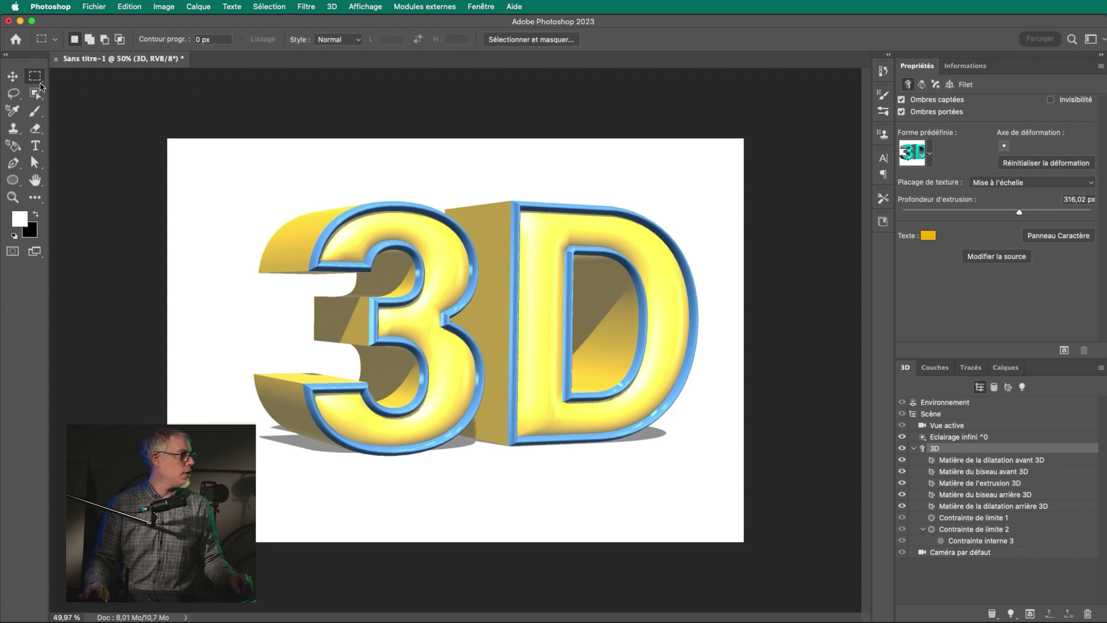
drag(240, 183, 494, 473)
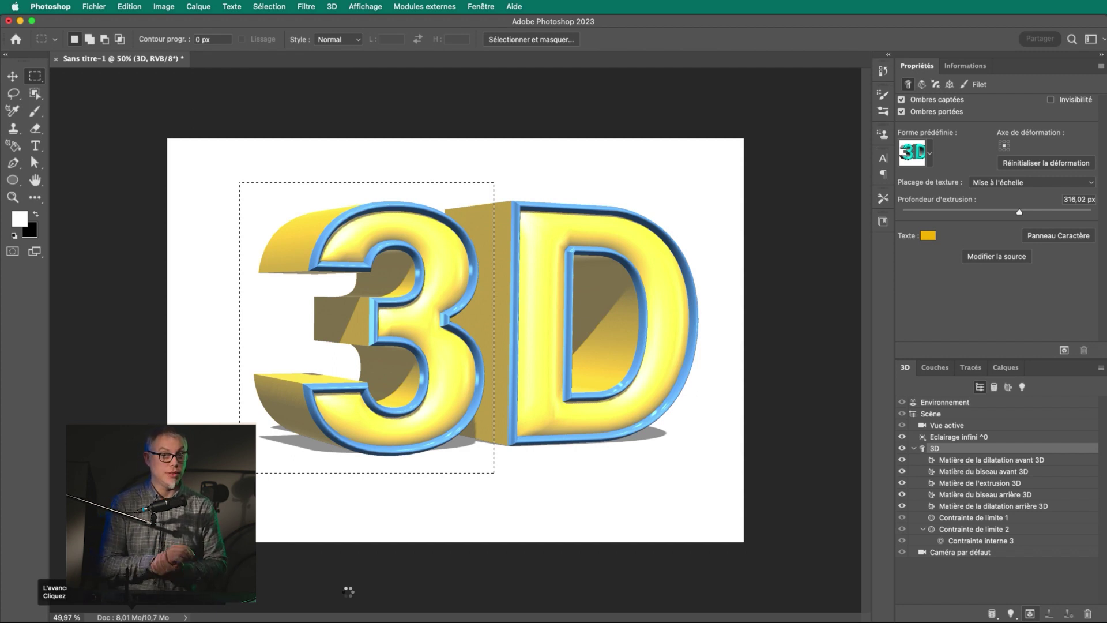
key(z)
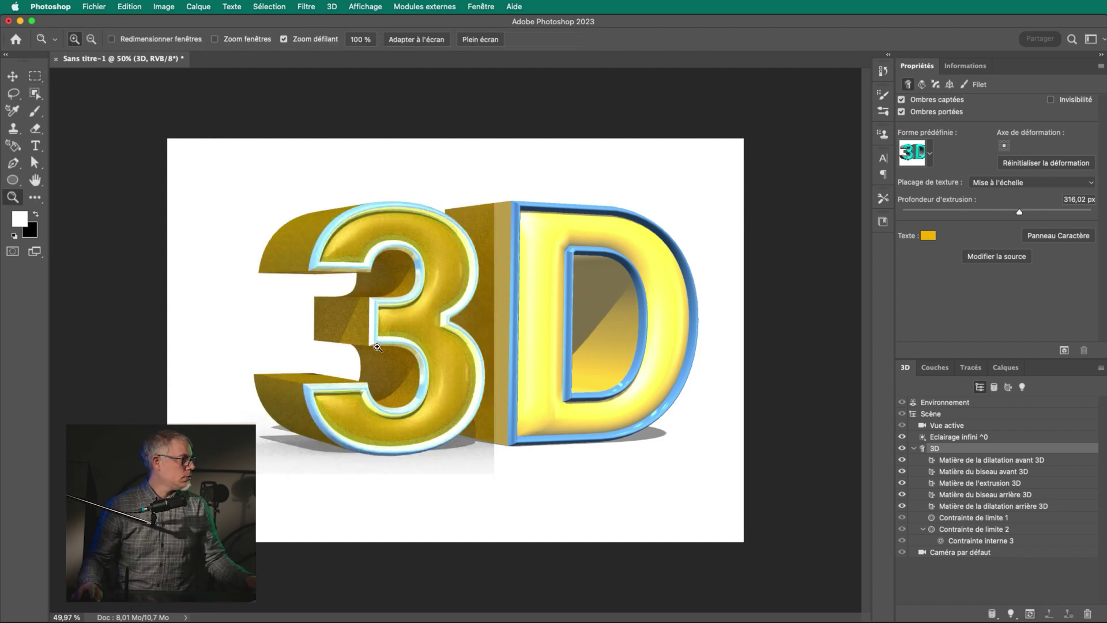
drag(404, 315, 425, 316)
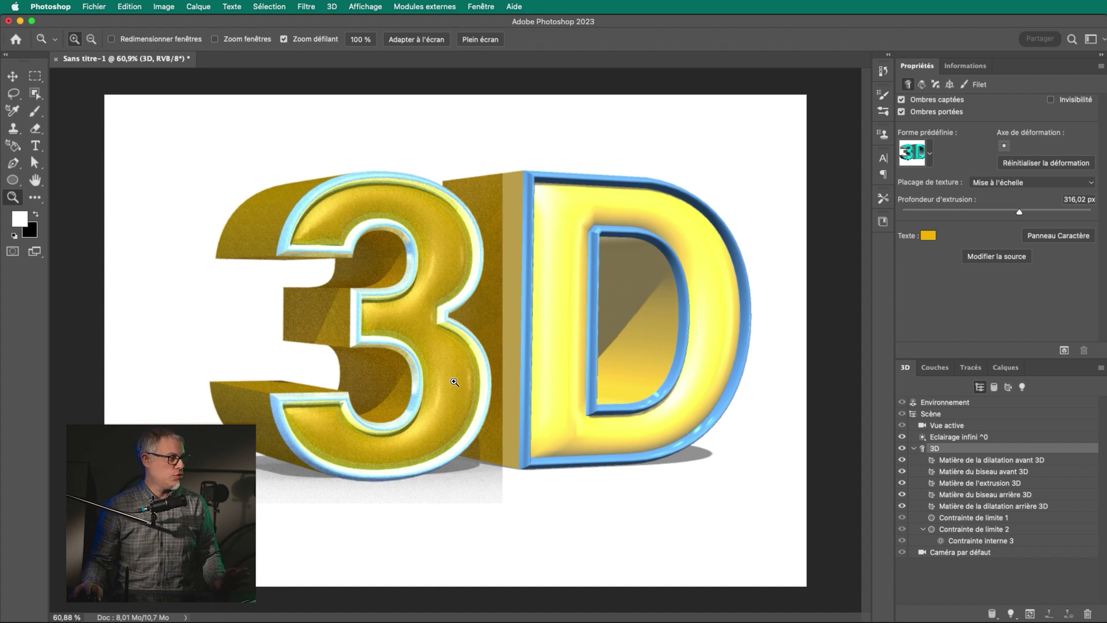
drag(415, 309, 440, 313)
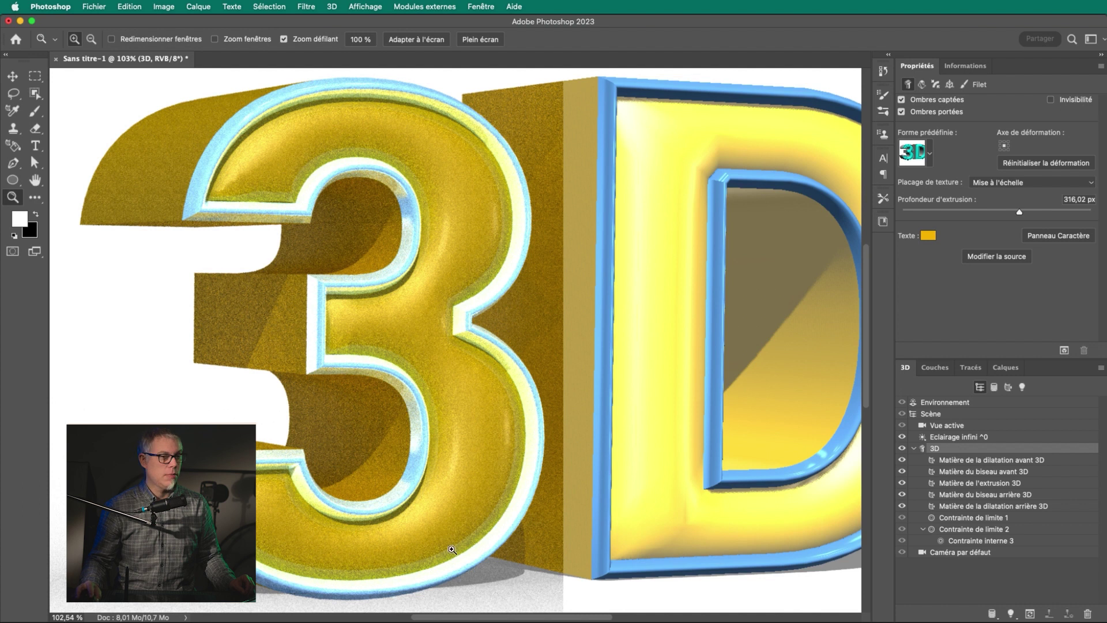
key(super+0)
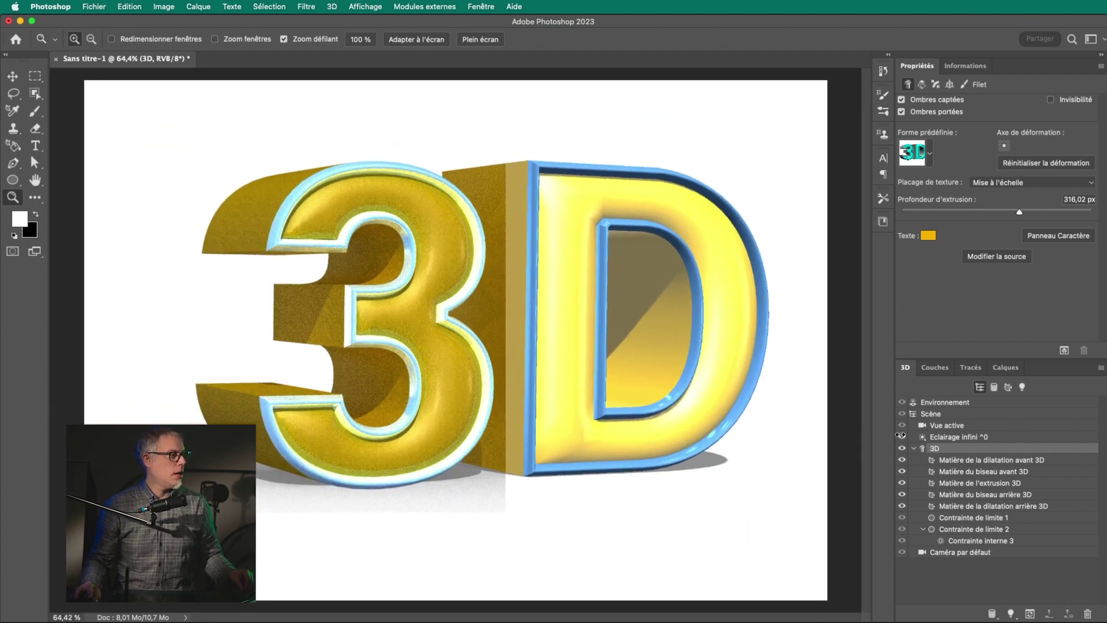
Collapse the 3D text's components, select the infinite light and filter the scene list to show only lights.
click(914, 449)
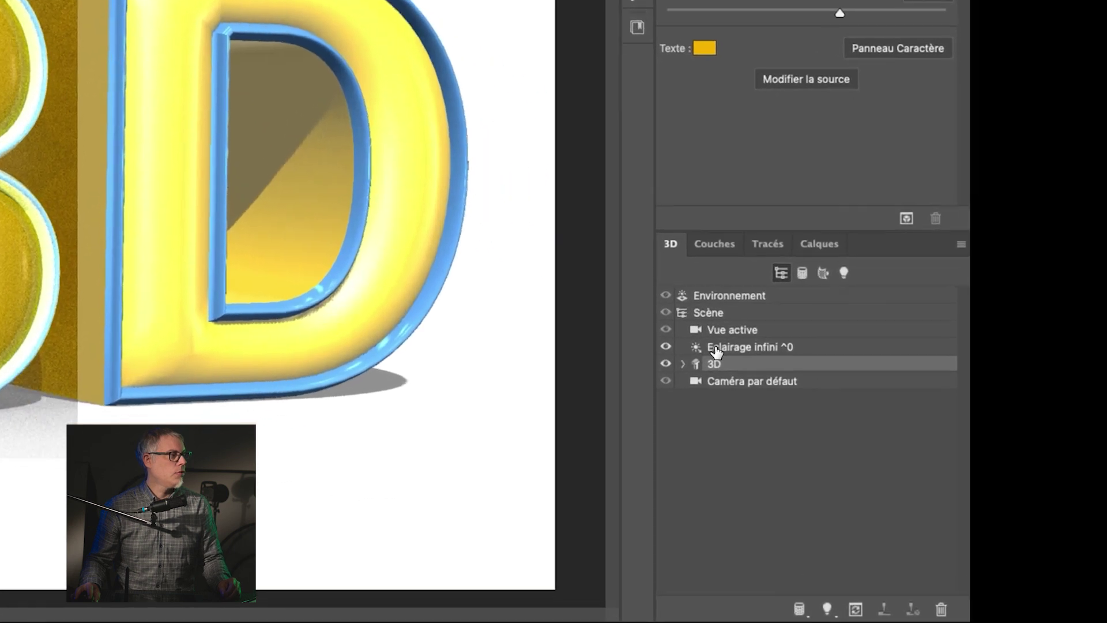
click(926, 438)
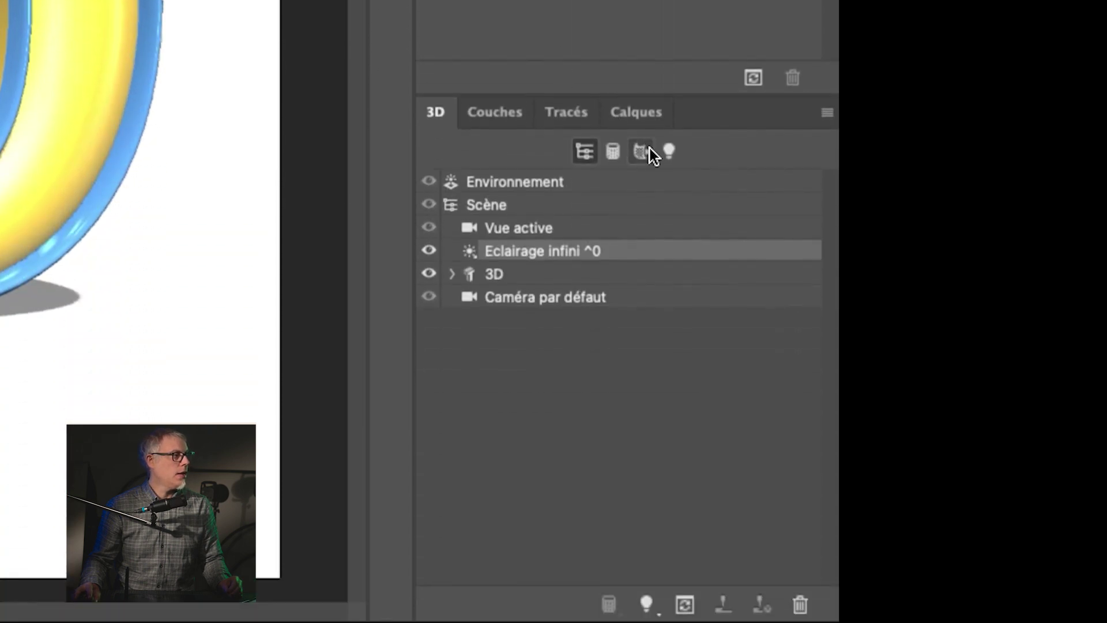
click(668, 153)
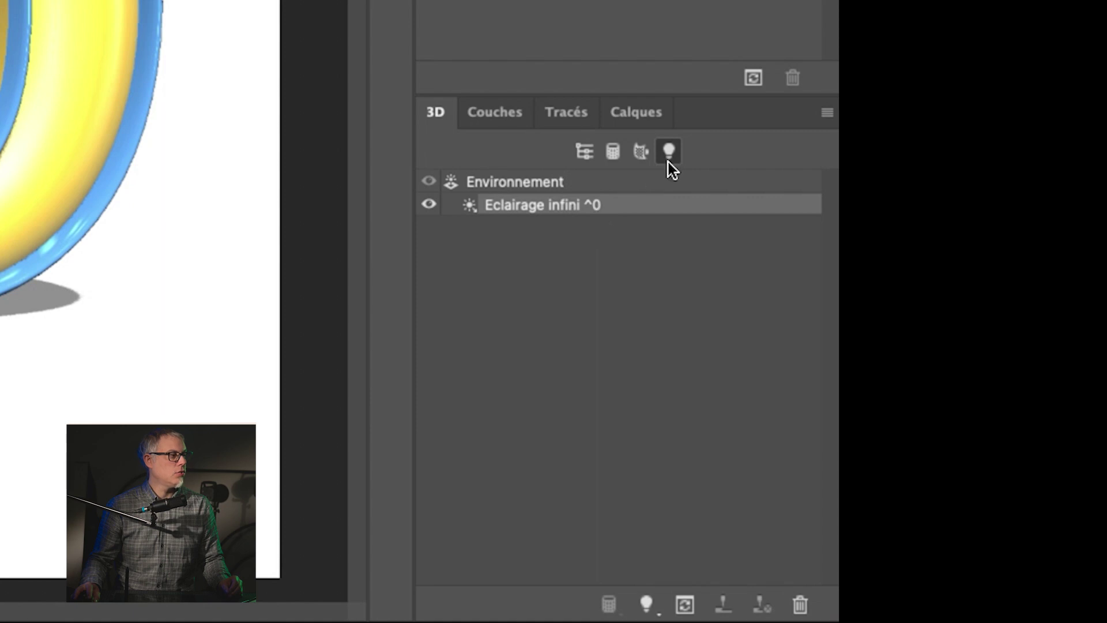
click(584, 151)
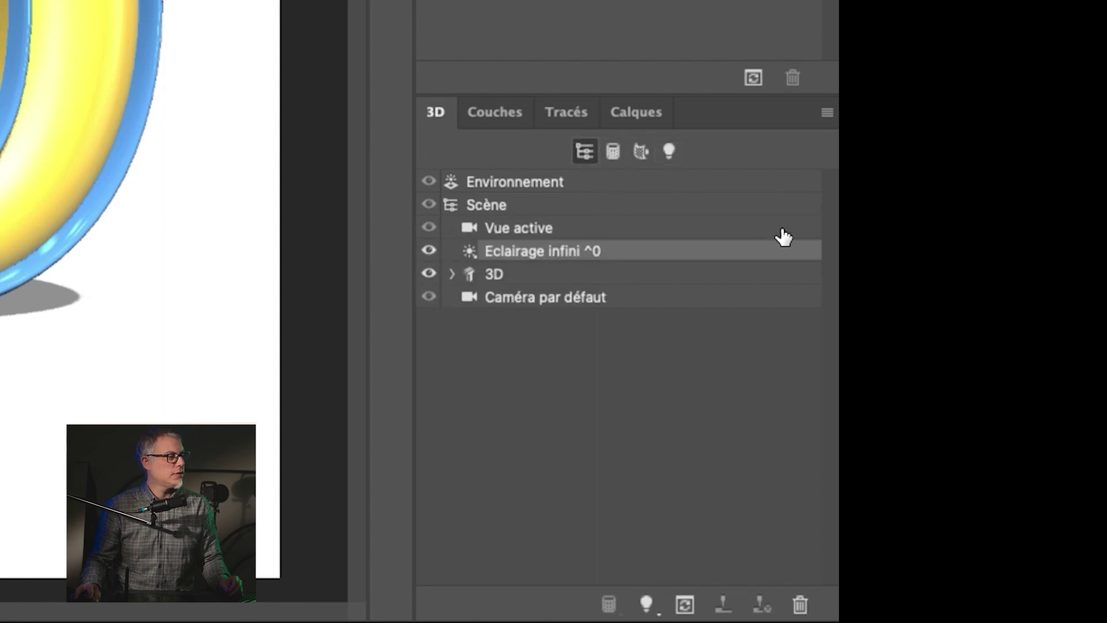
click(669, 151)
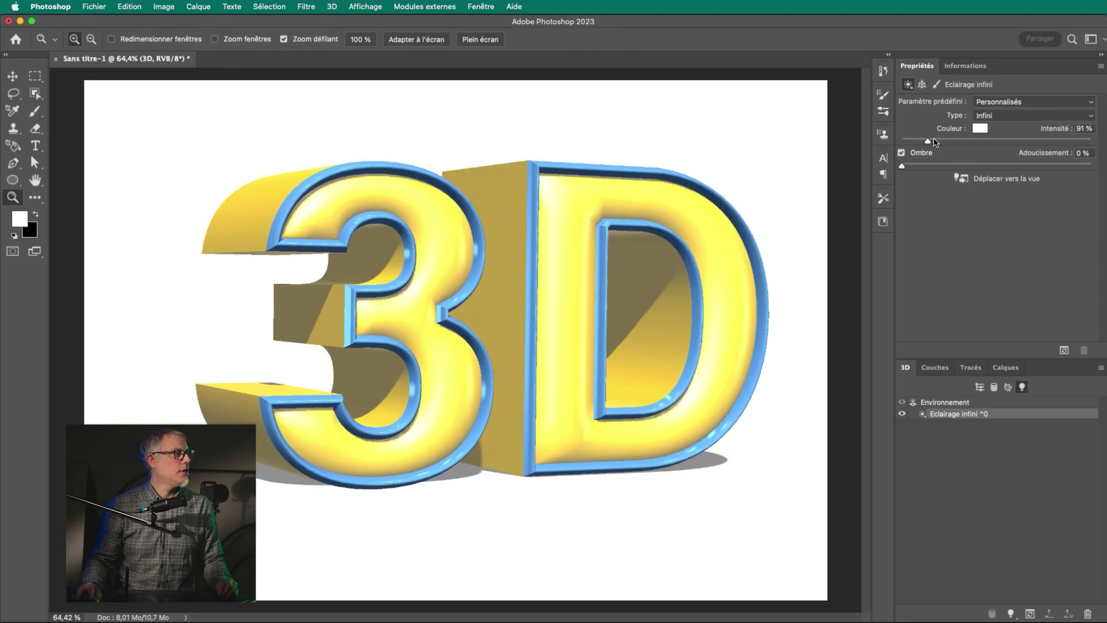
Try an Intensité of 199% on the infinite light and bring it down to 104%.
drag(479, 227, 579, 225)
drag(977, 138, 956, 139)
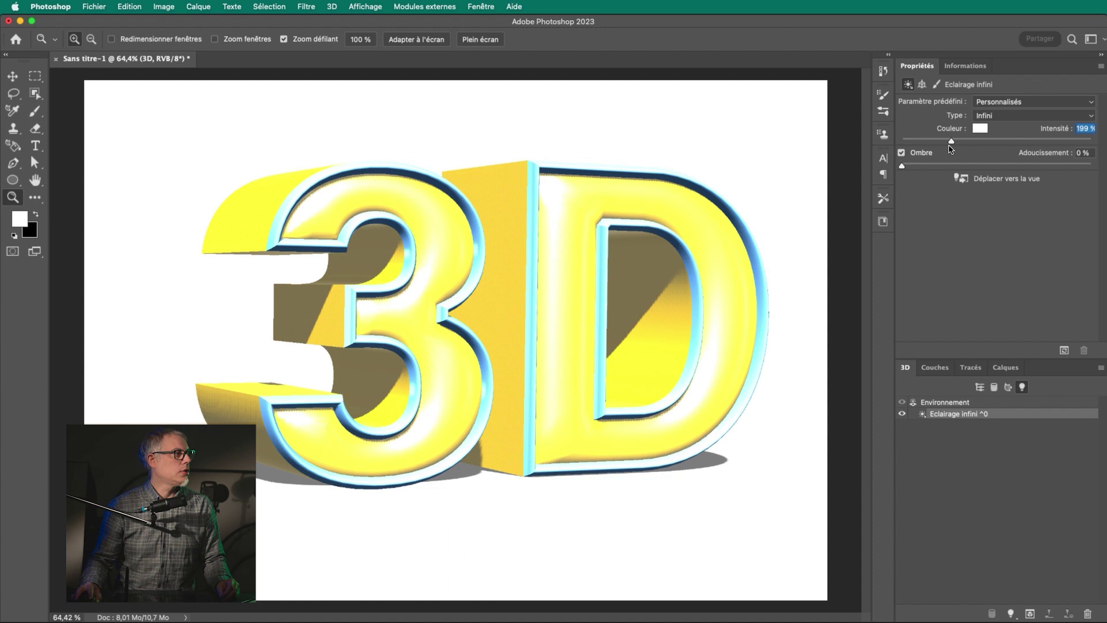
mouse_move(952, 145)
mouse_down()
mouse_move(974, 144)
mouse_move(931, 144)
mouse_up()
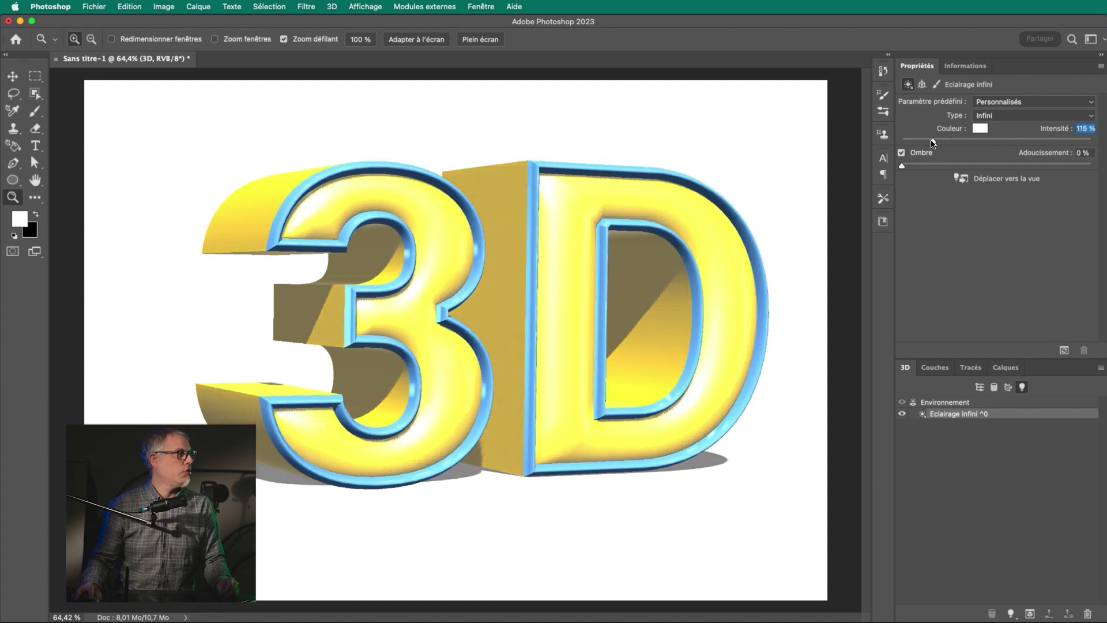
Change the infinite light's colour to orange with R 0,8549, V 0,5725 and B 0,1274.
click(981, 133)
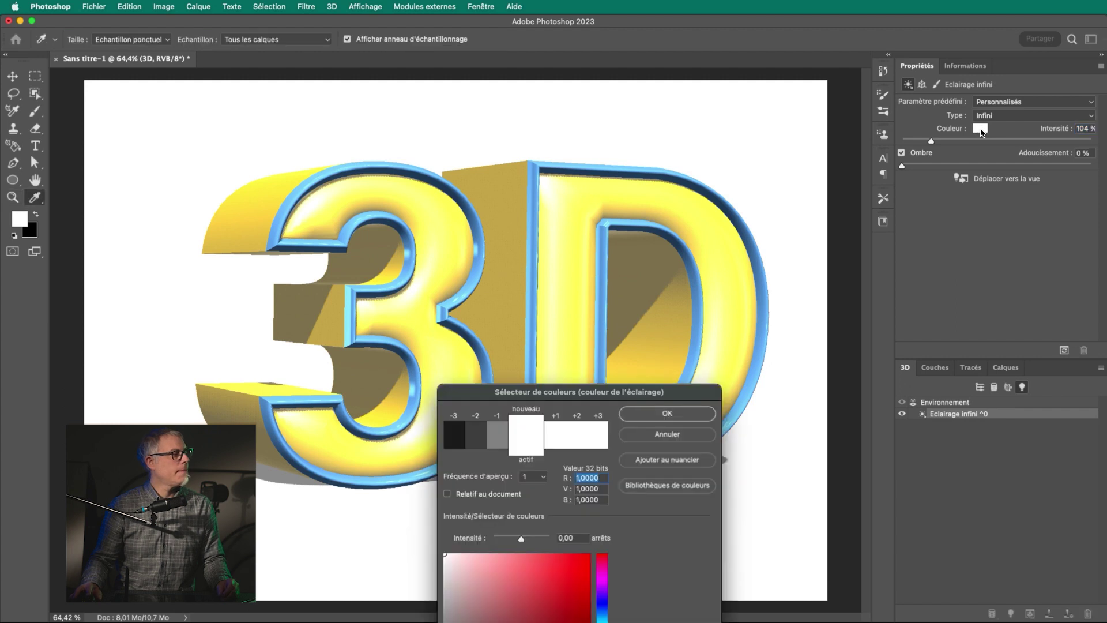
click(567, 582)
drag(568, 581, 562, 590)
drag(602, 622, 602, 622)
click(568, 574)
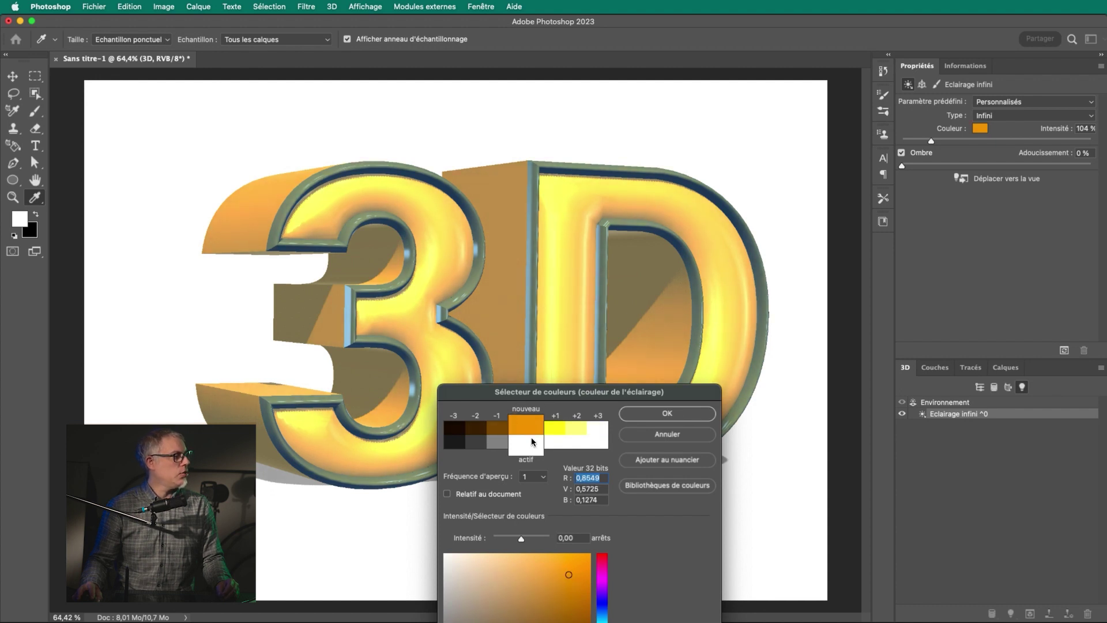
click(676, 415)
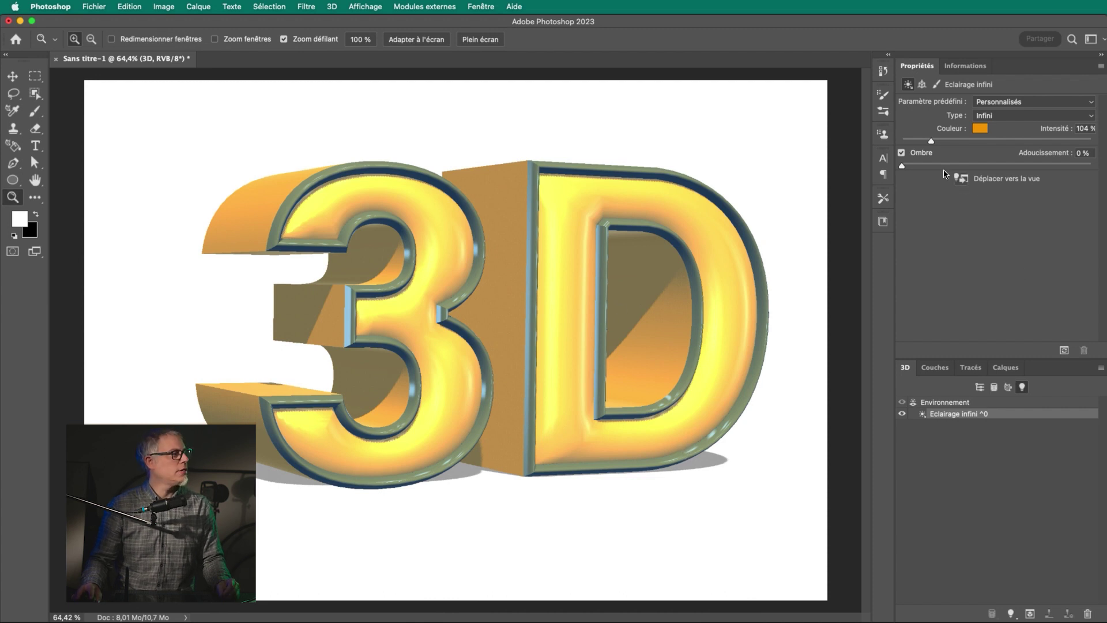
Set the orange infinite light's Intensité to 93%, review the light types and keep Infini.
mouse_move(933, 143)
mouse_down()
mouse_move(950, 139)
mouse_move(929, 143)
mouse_up()
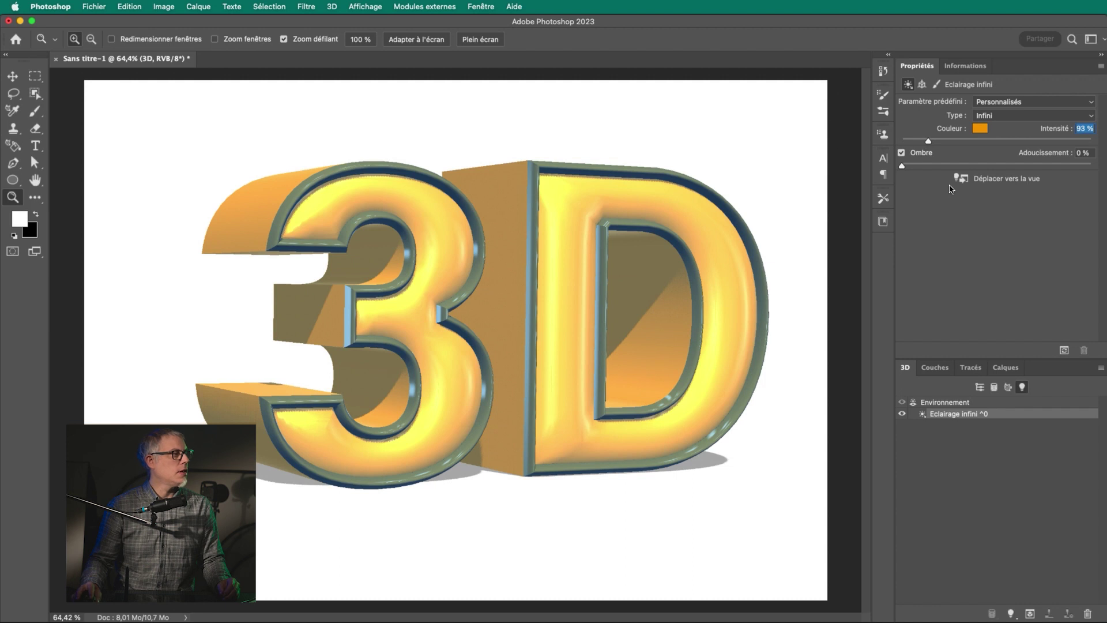
click(1011, 120)
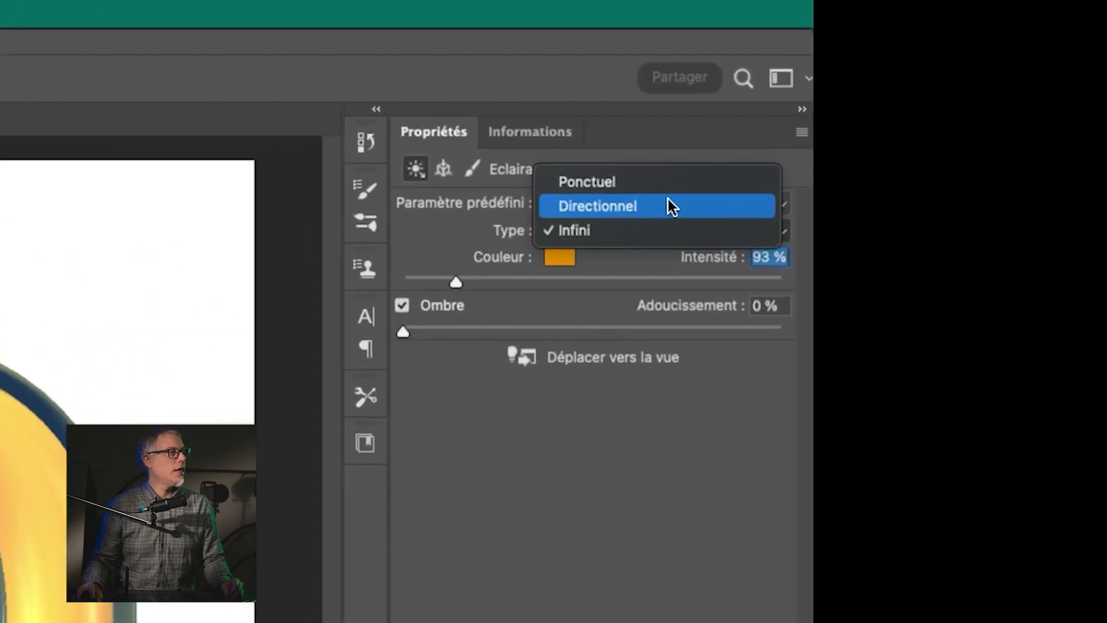
click(621, 233)
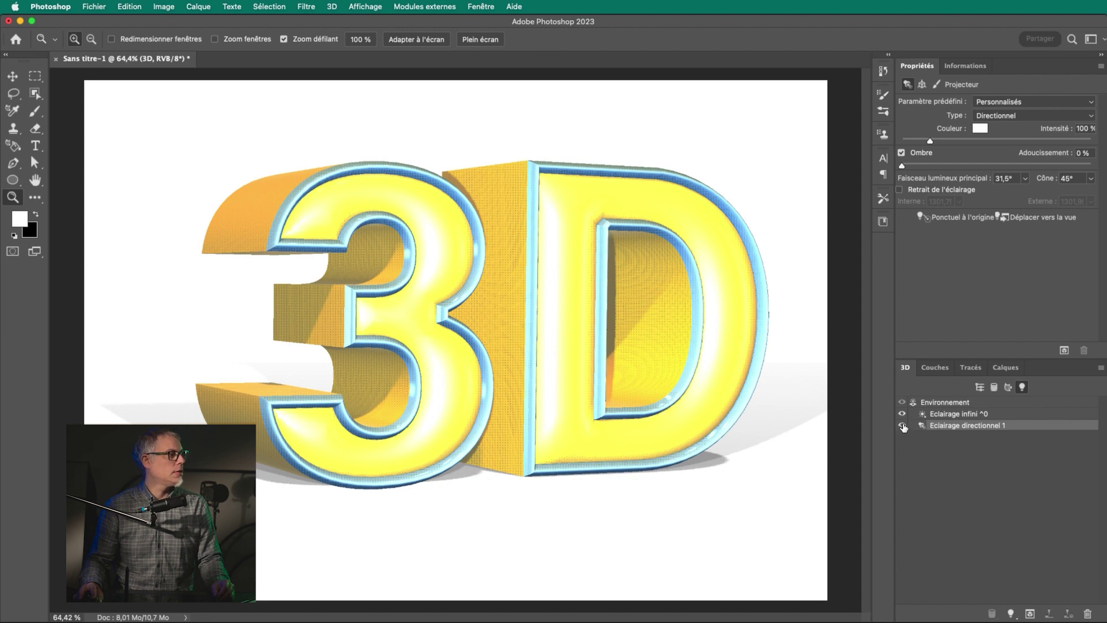
Hide both the infinite and directional lights and show them again one at a time to compare their effects.
click(902, 415)
click(902, 426)
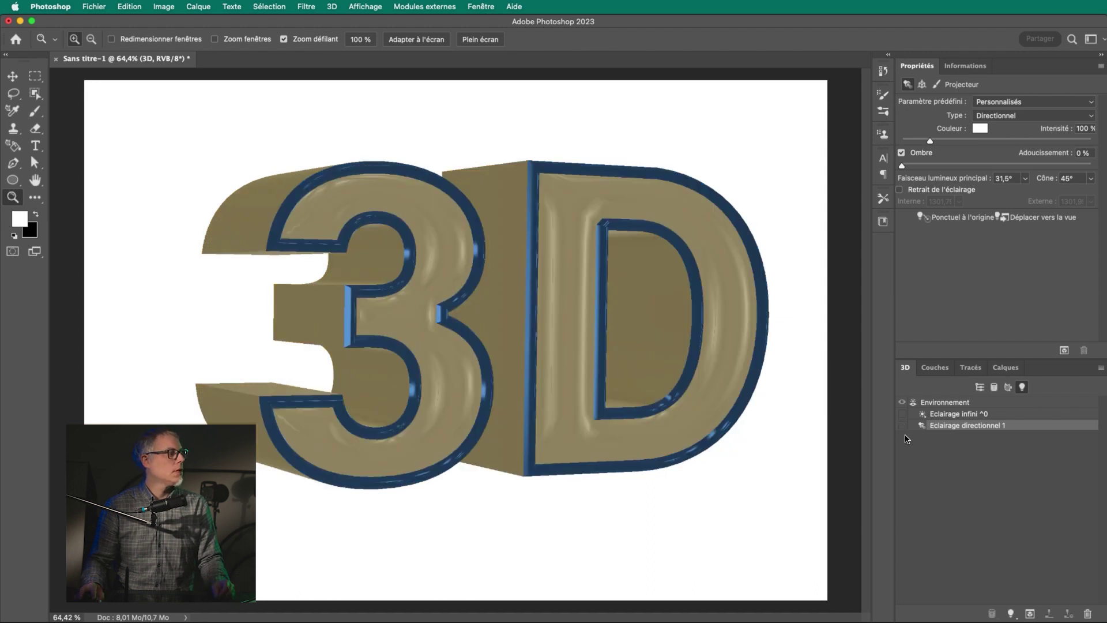
click(903, 427)
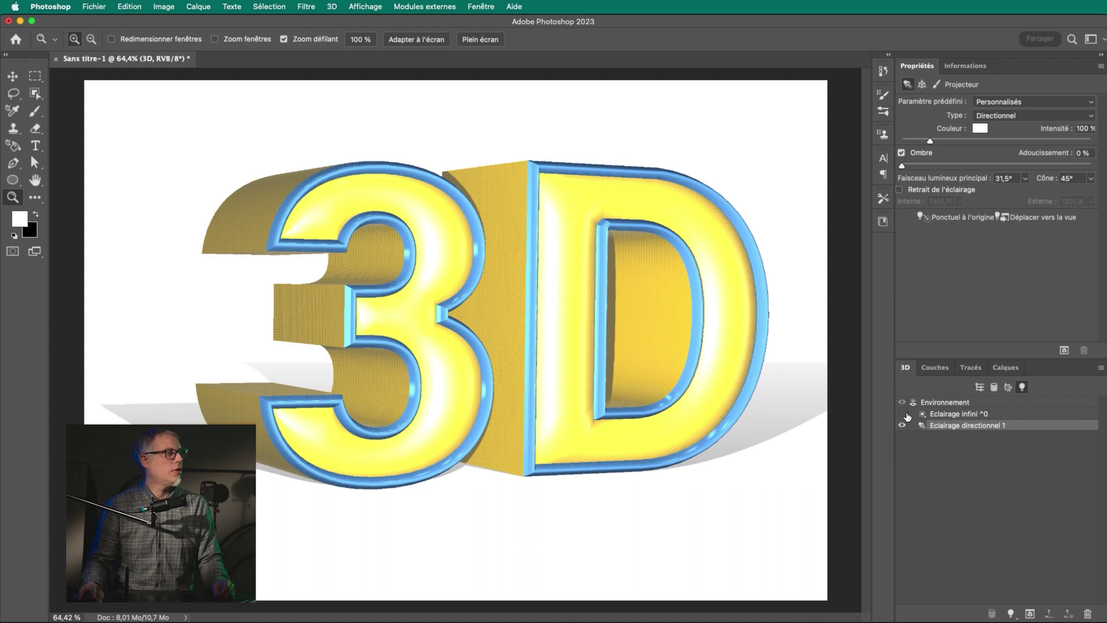
click(903, 415)
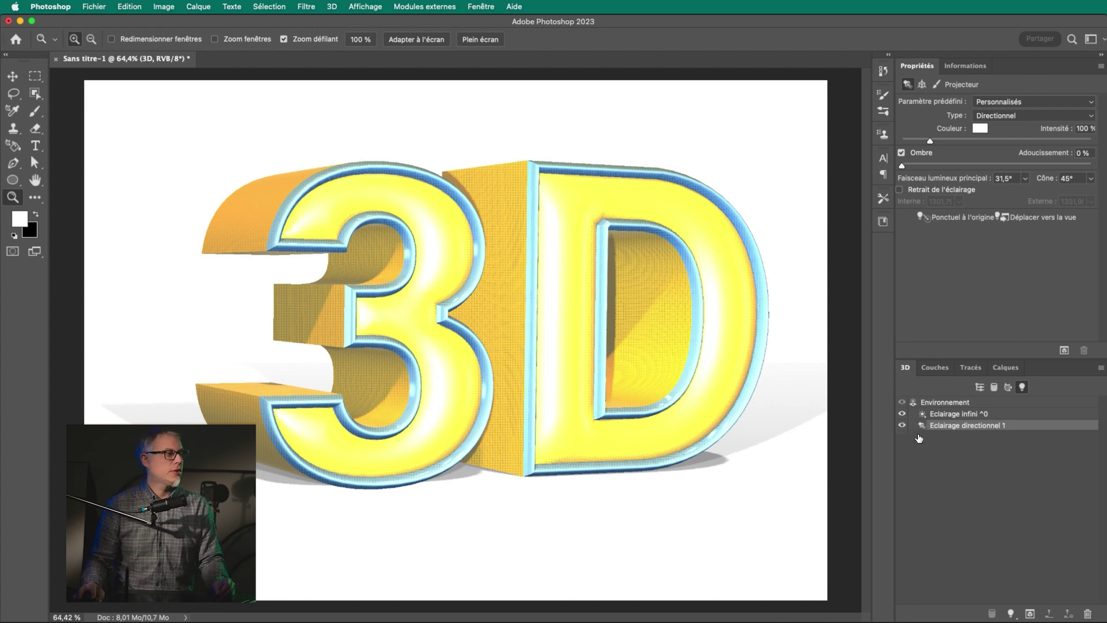
Hide the directional light and rotate the orange infinite light around the letters until it shines from the lower left.
click(902, 427)
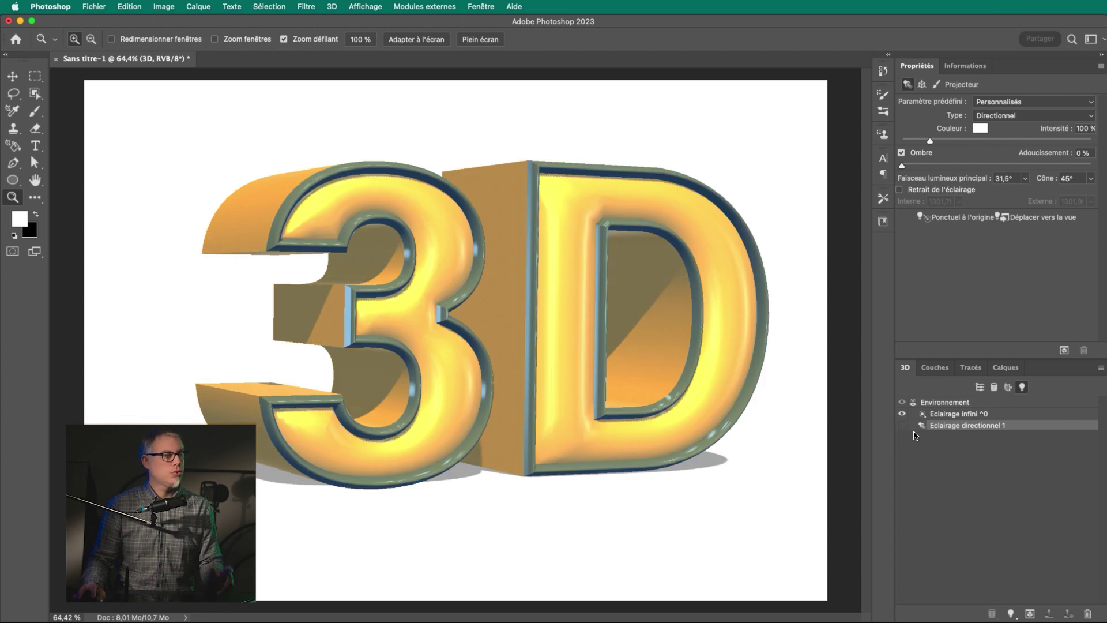
click(952, 415)
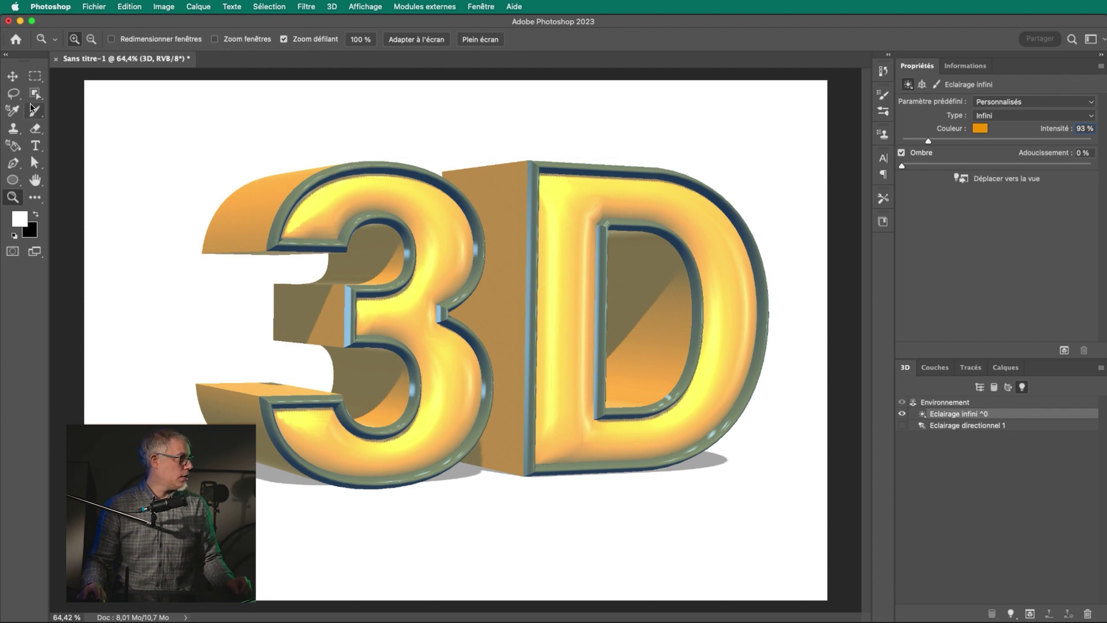
click(12, 77)
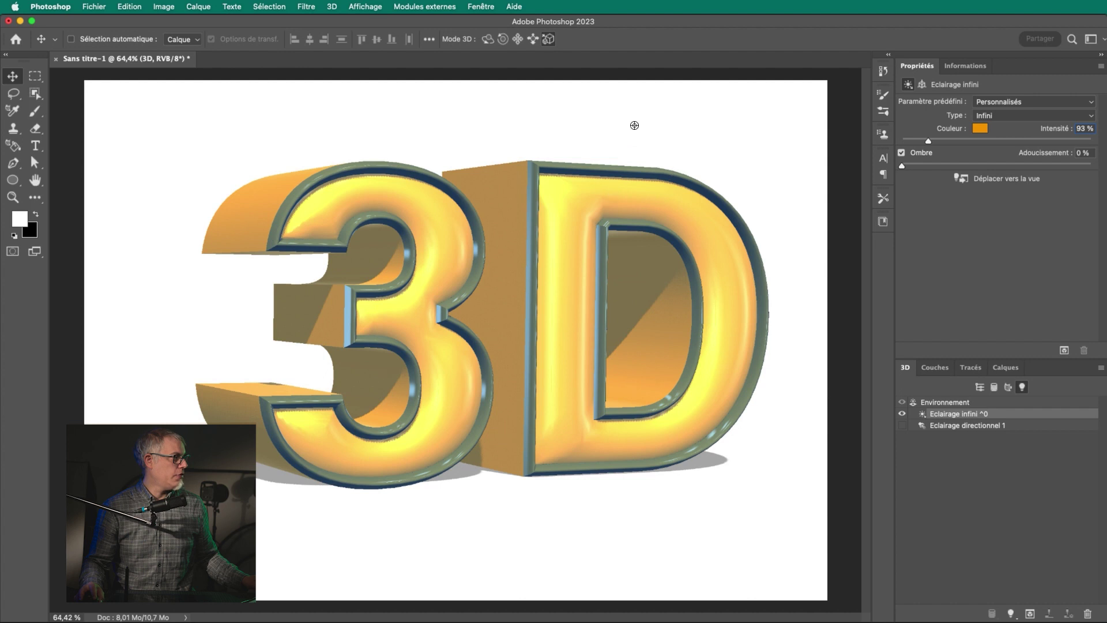
drag(639, 113, 584, 193)
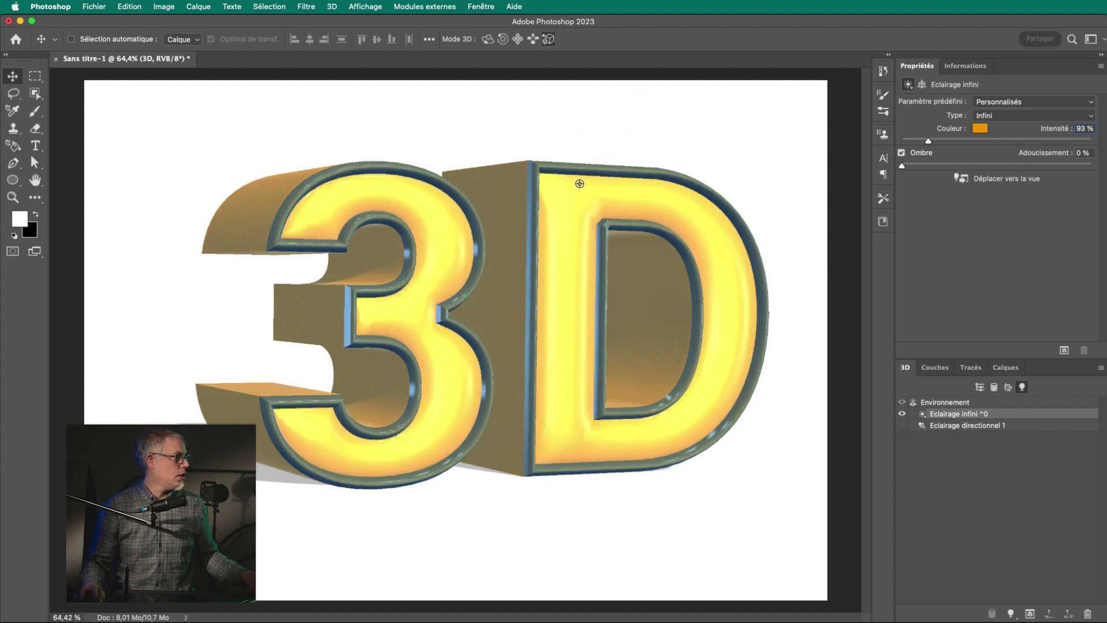
shift+click(666, 271)
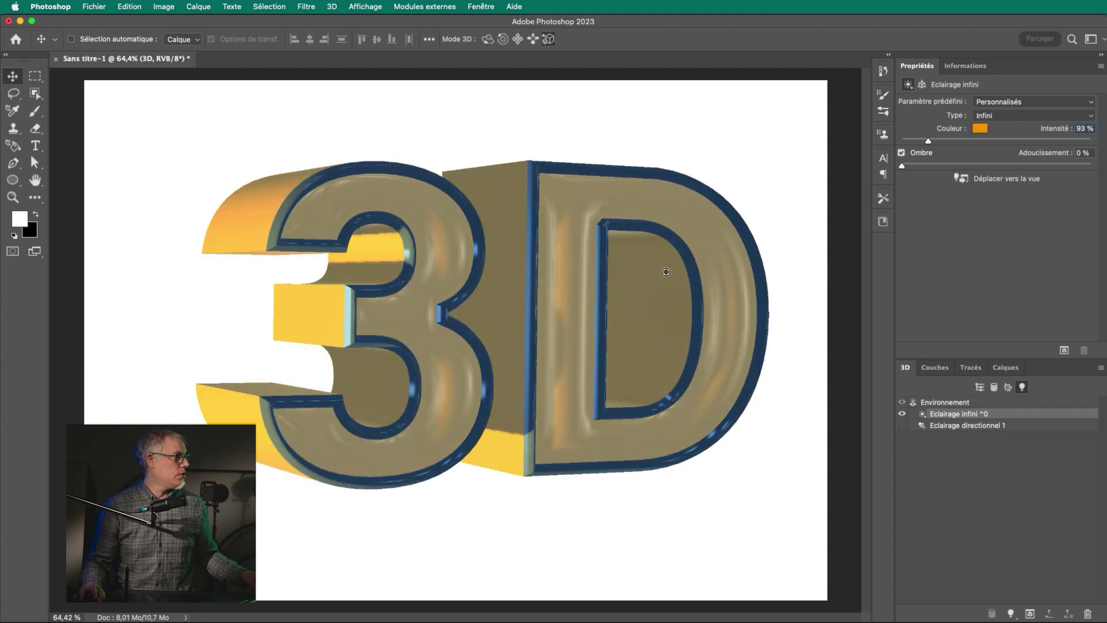
shift+click(299, 341)
shift+click(245, 202)
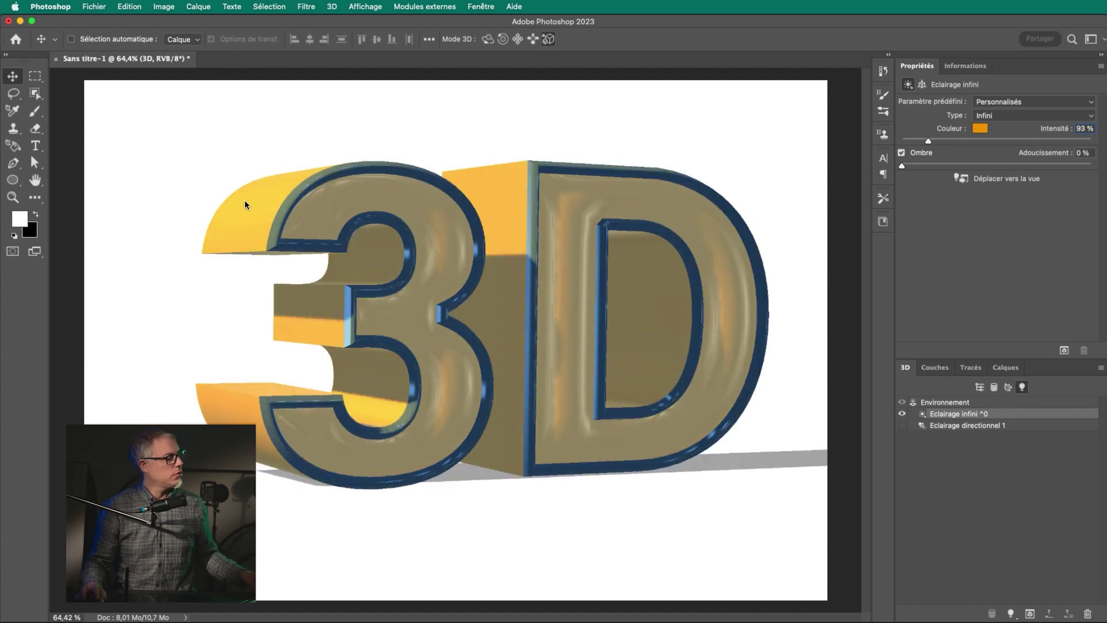
shift+click(270, 457)
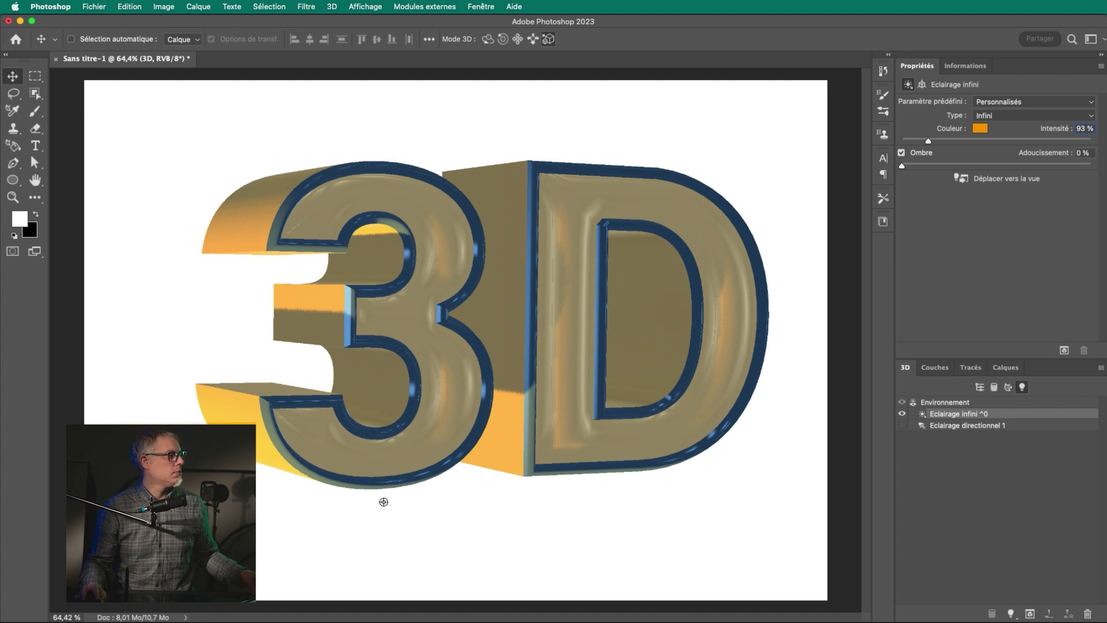
shift+click(549, 315)
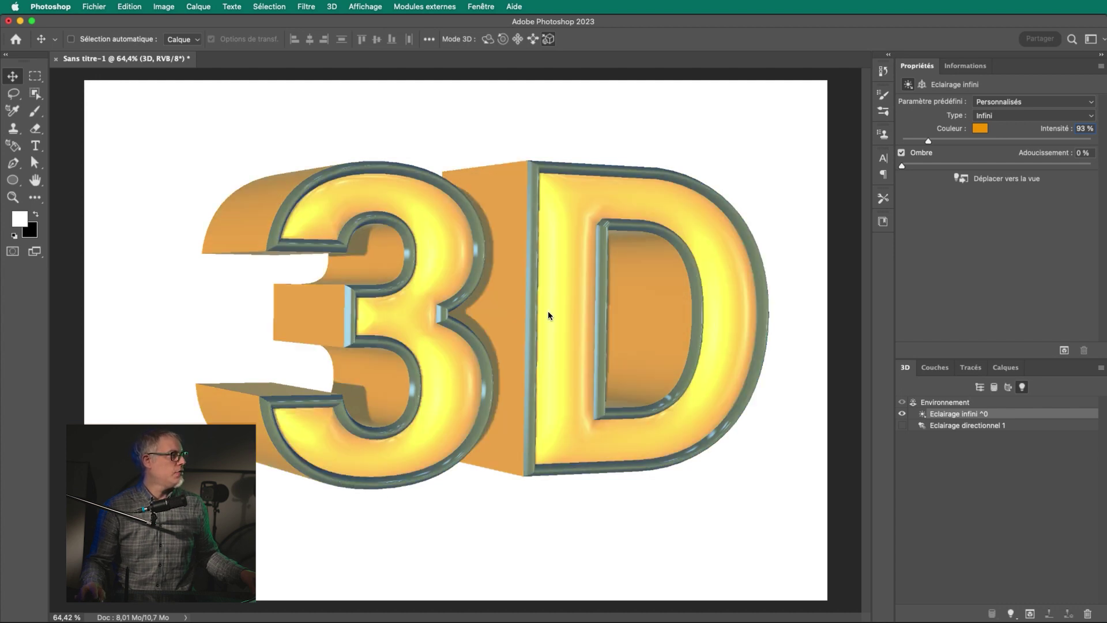
shift+click(498, 315)
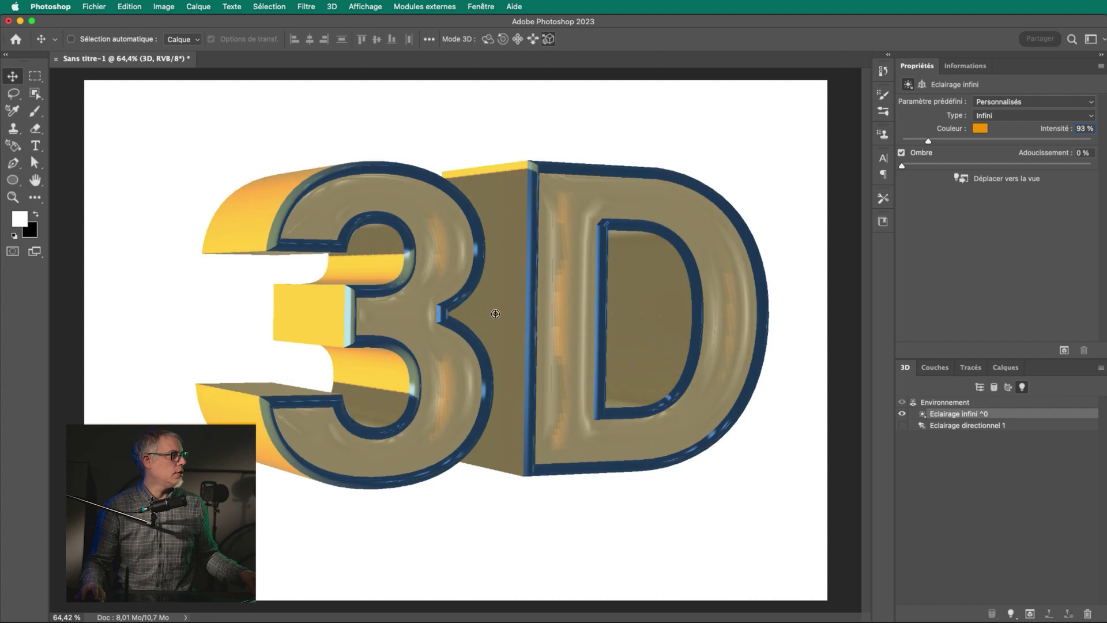
shift+click(721, 306)
shift+click(724, 191)
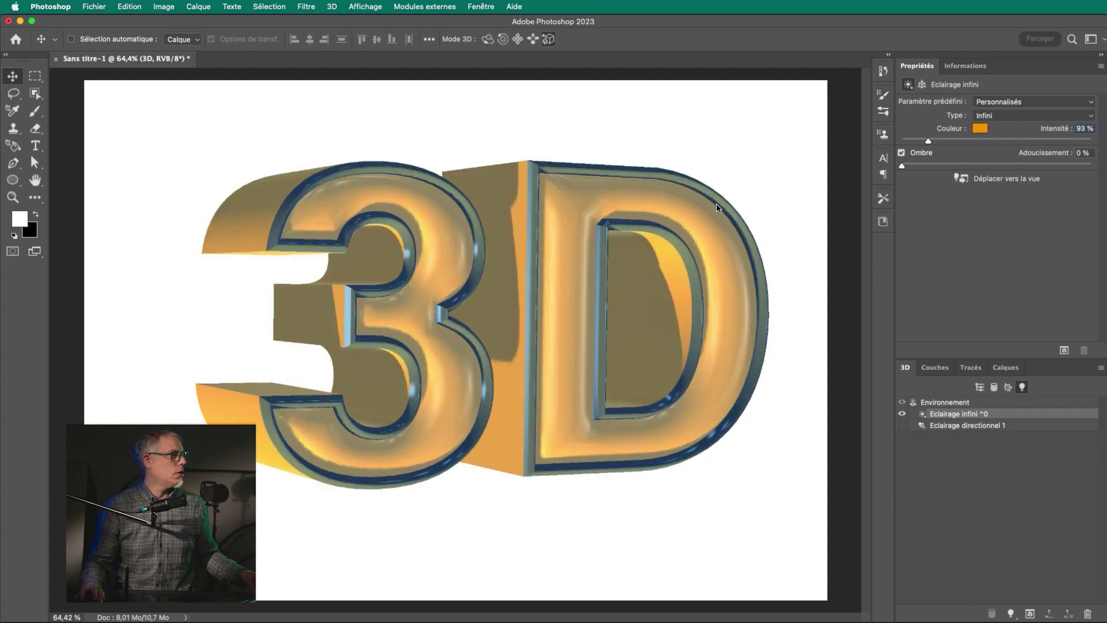
shift+click(710, 207)
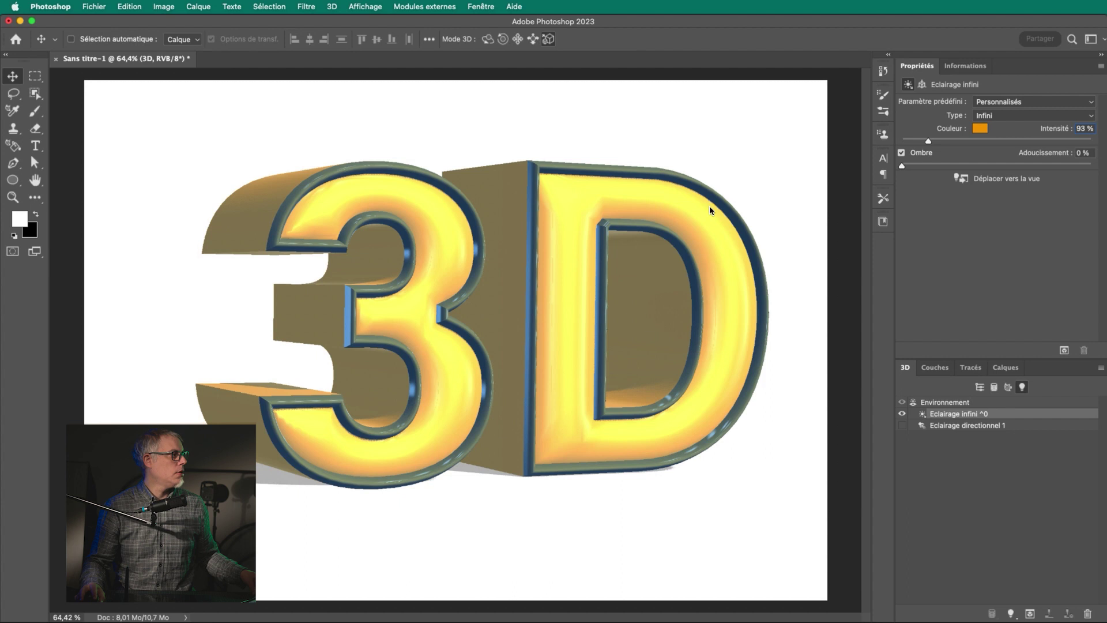
shift+click(715, 202)
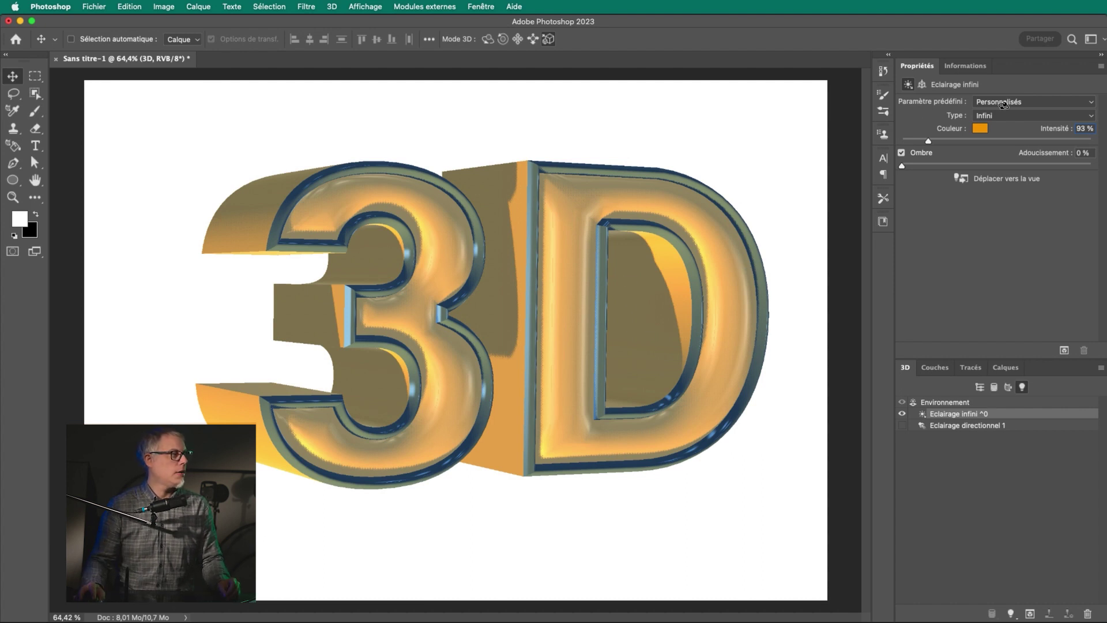
Set the infinite light's Intensité to 175%, show the directional light again and set its Intensité to 20%.
drag(928, 144, 946, 142)
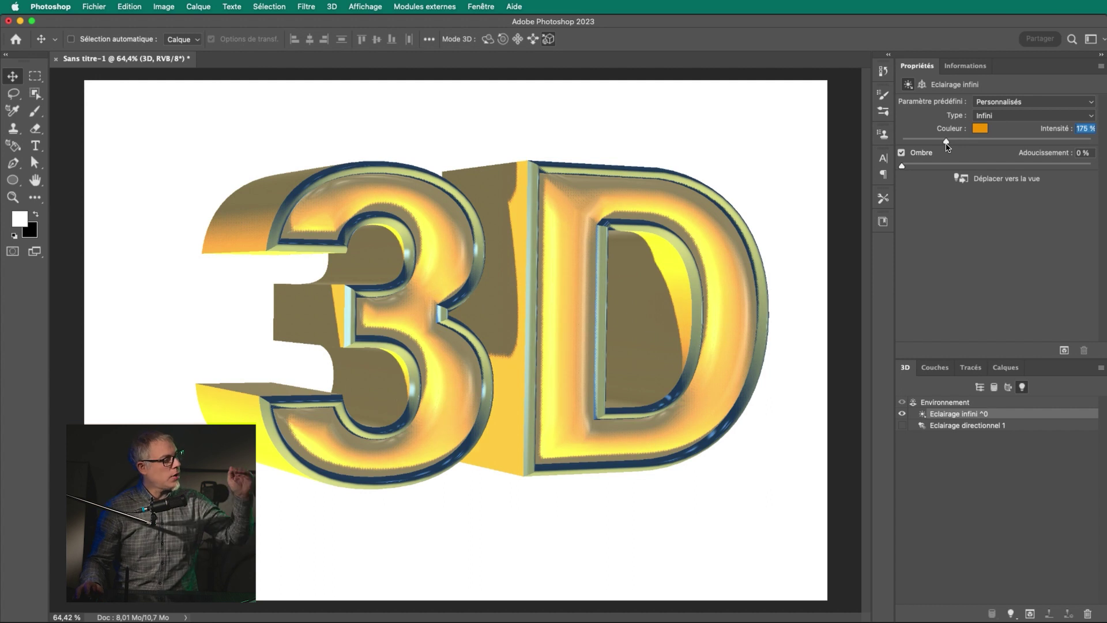
click(902, 427)
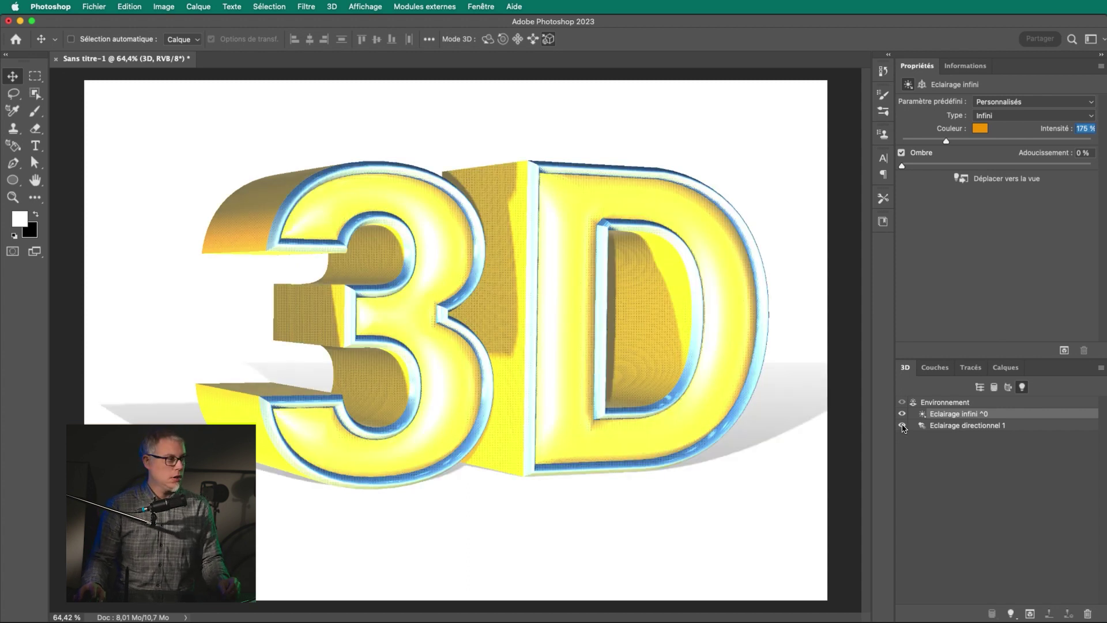
click(932, 427)
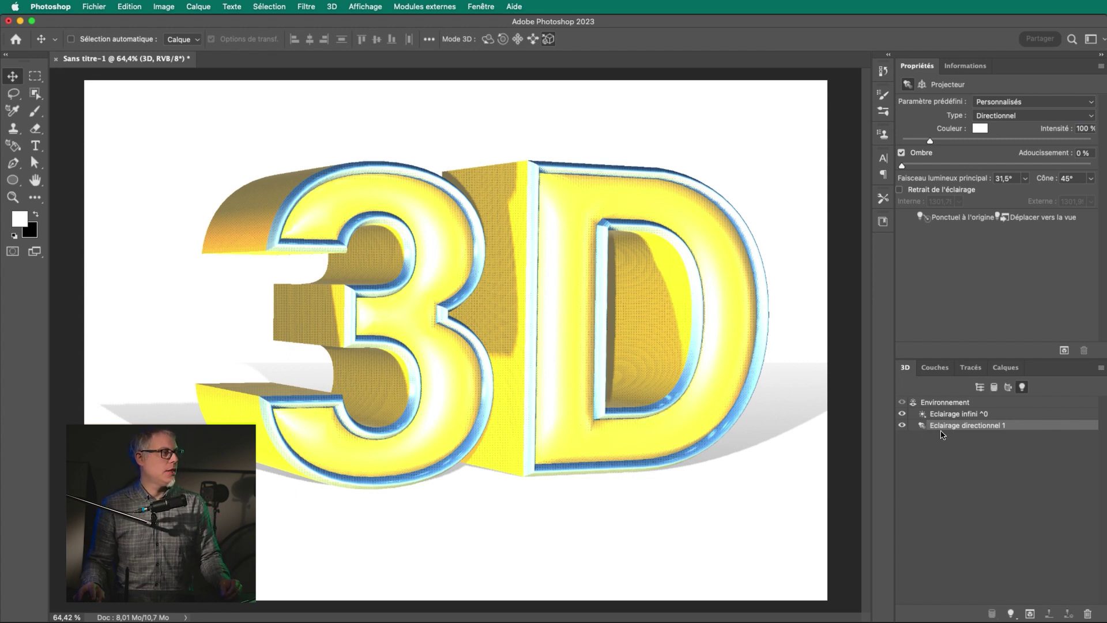
drag(922, 143, 909, 144)
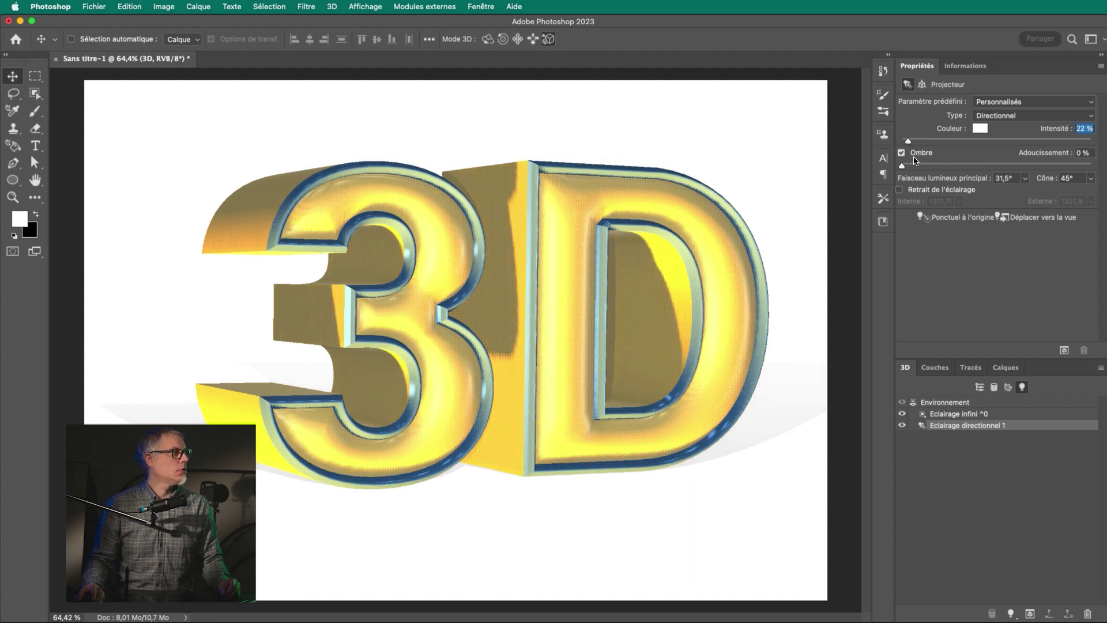
drag(908, 143, 909, 143)
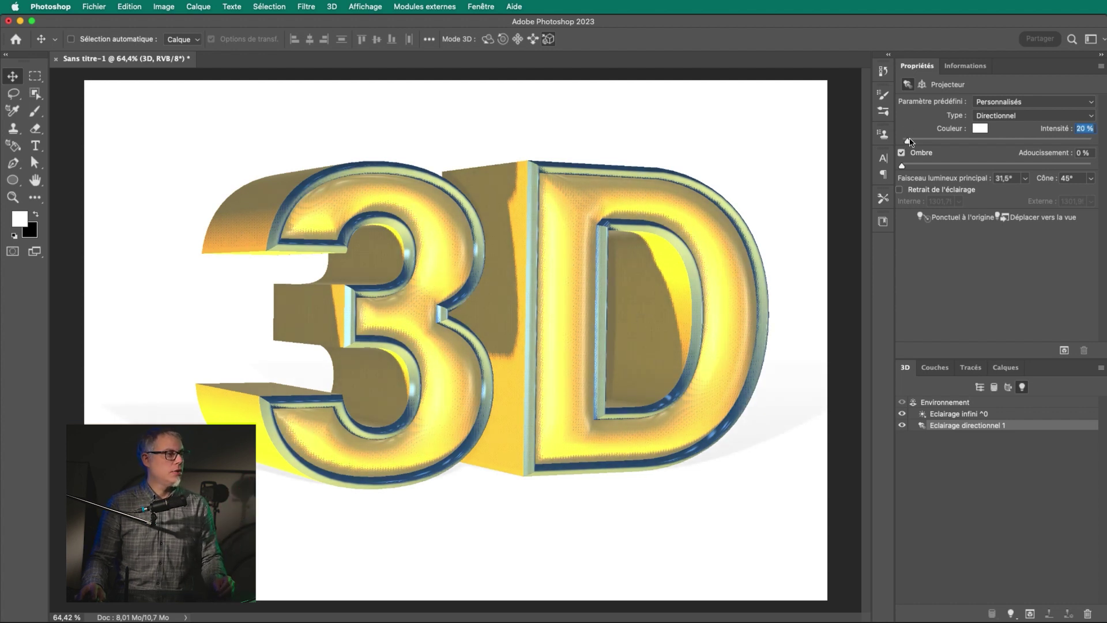
Hide both lights, then show the directional and infinite lights one after the other to compare their contributions.
click(902, 427)
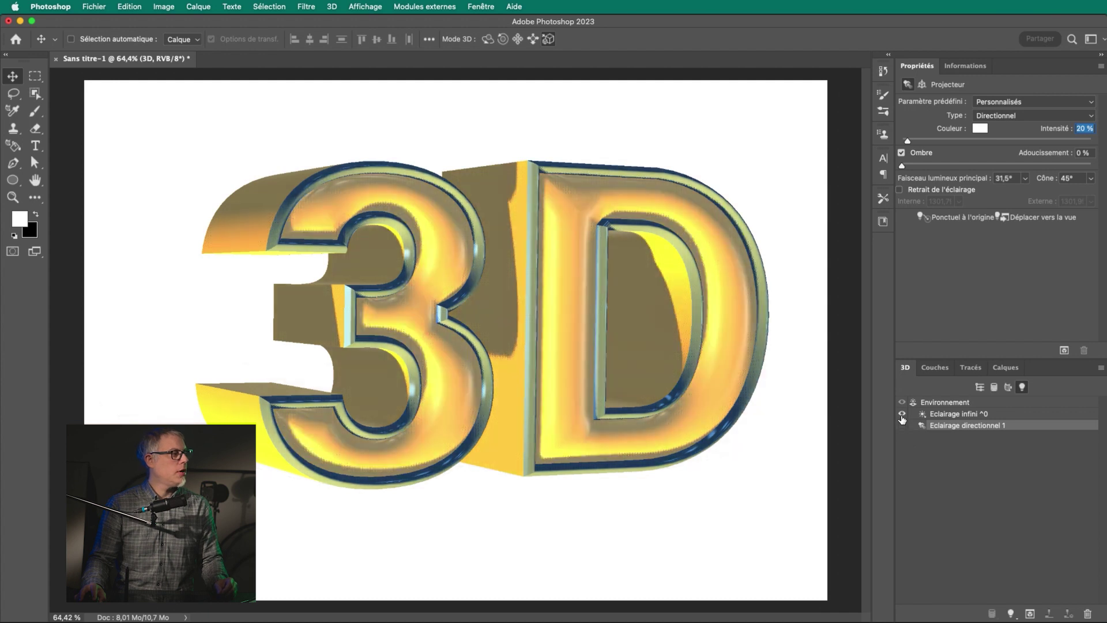
click(902, 414)
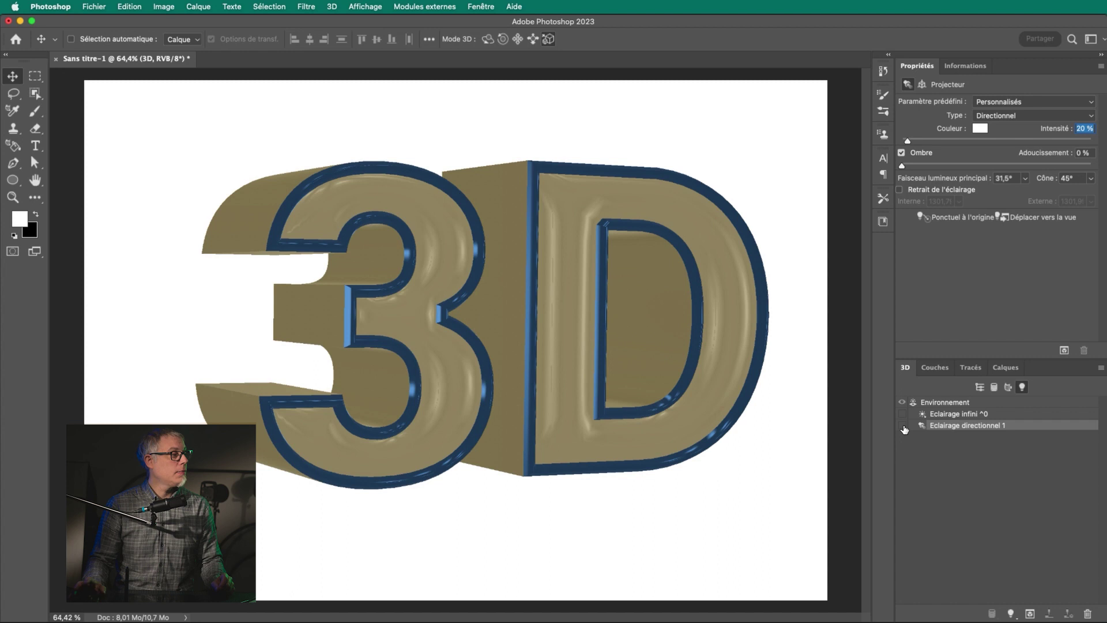
click(903, 427)
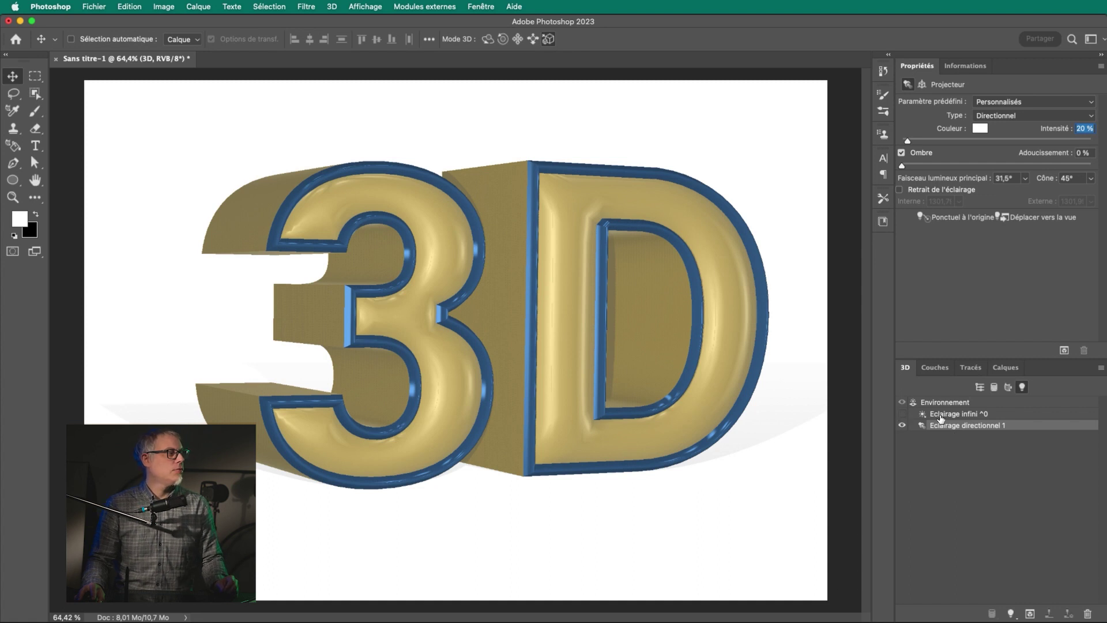
click(902, 414)
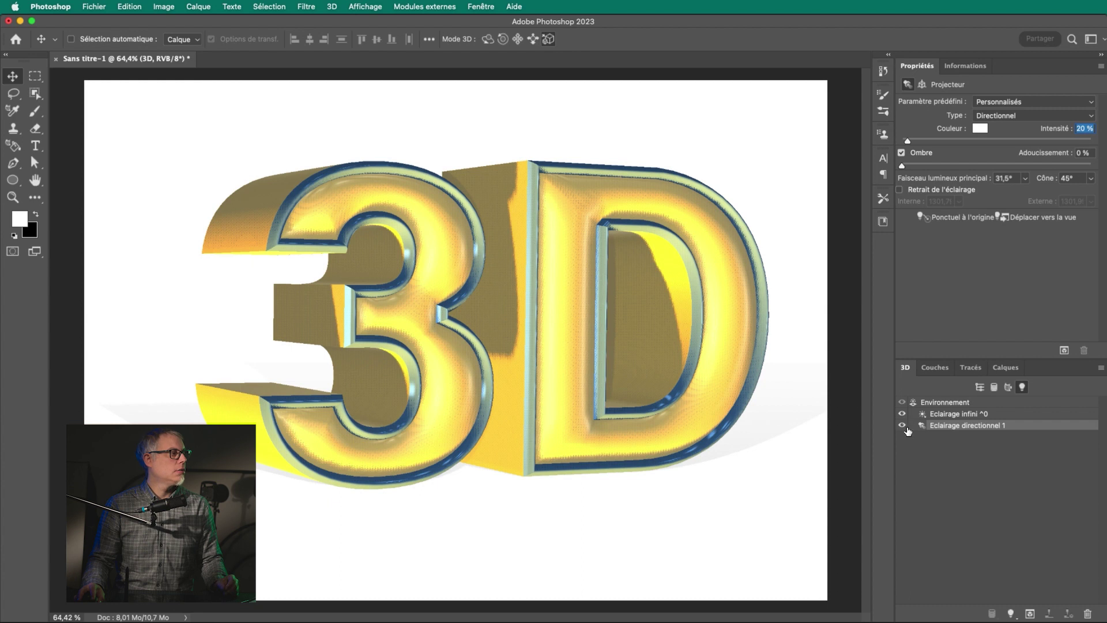
Review the 3D mesh's Extrémité and Déformer settings in the full scene list and set its Profondeur d'extrusion to 357,39 px.
click(942, 415)
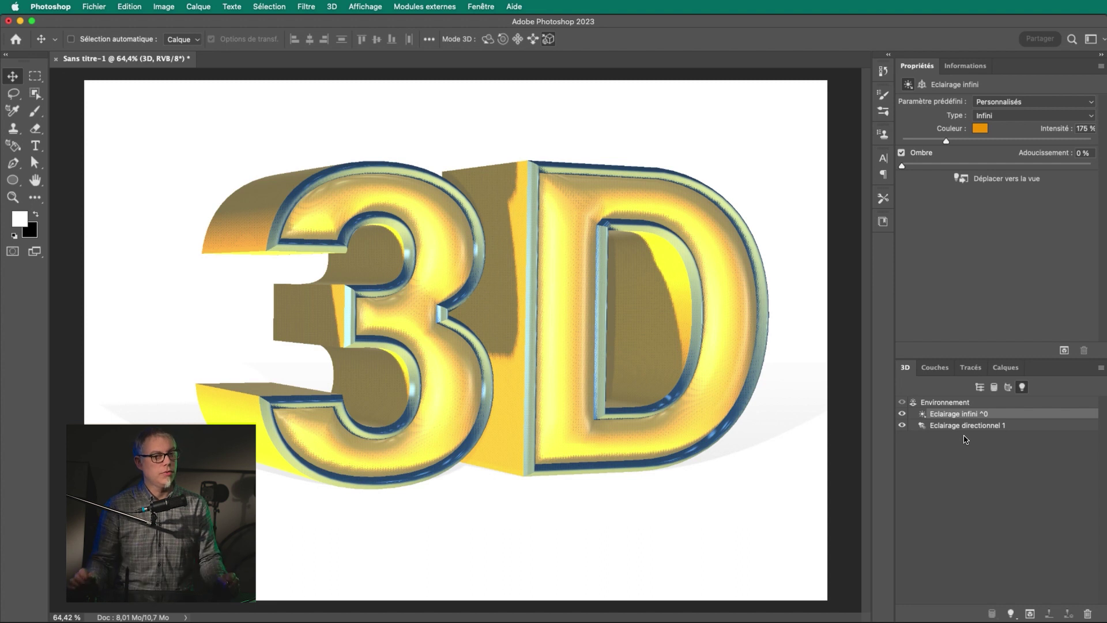
click(980, 389)
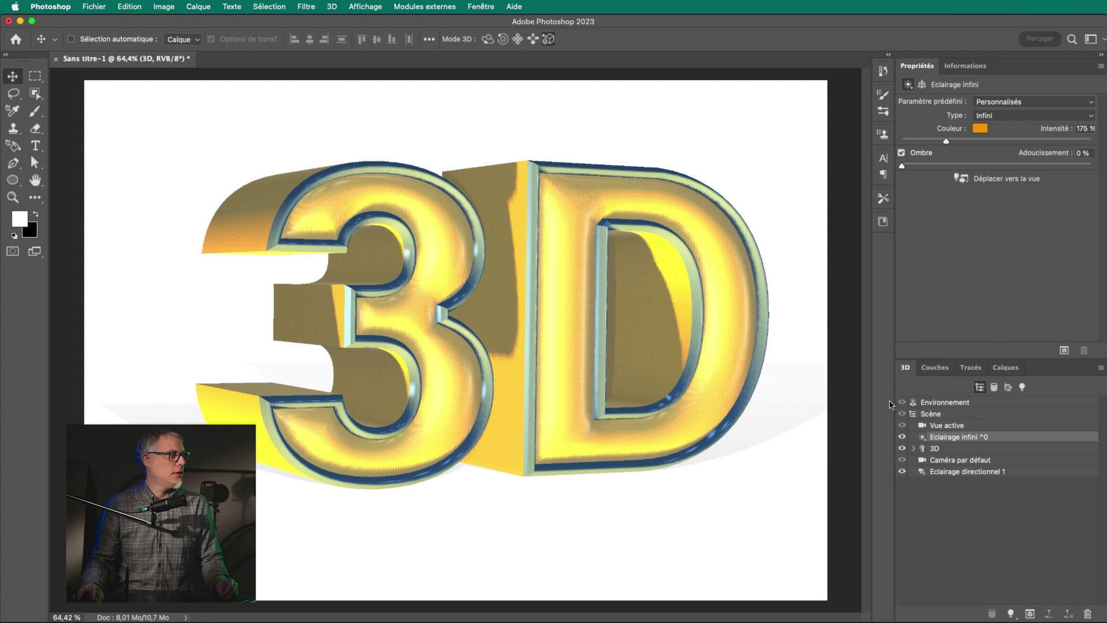
click(935, 449)
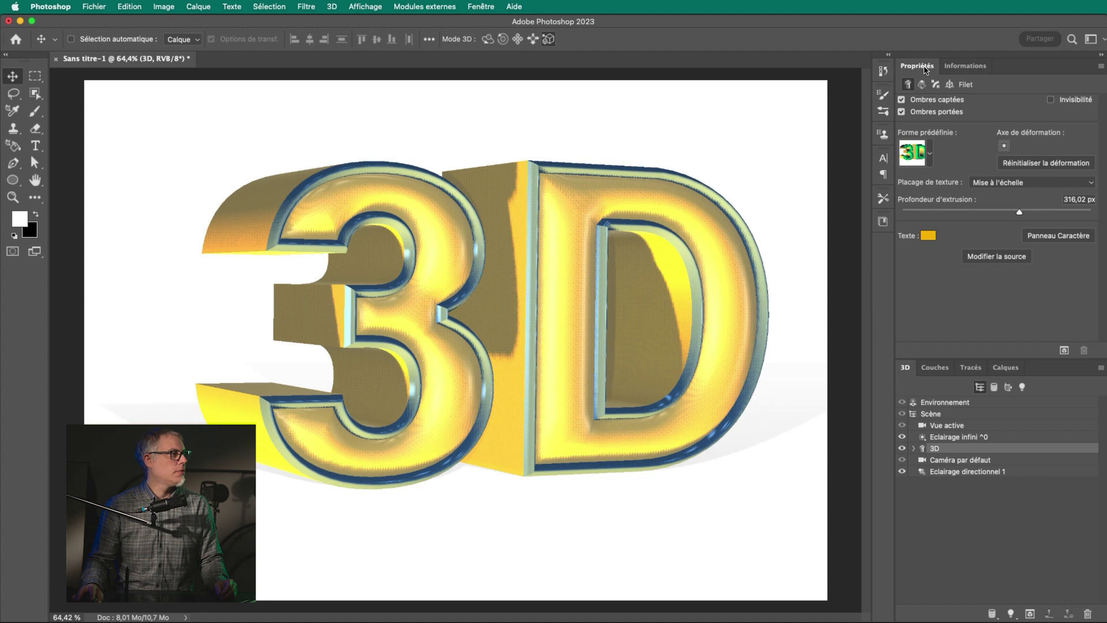
click(935, 85)
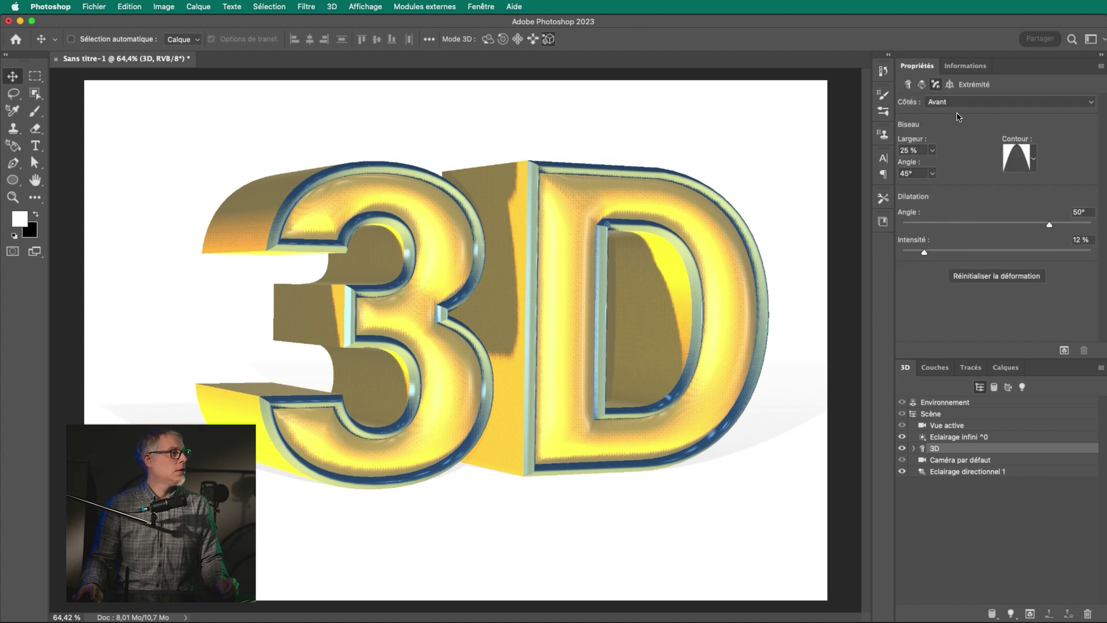
click(921, 84)
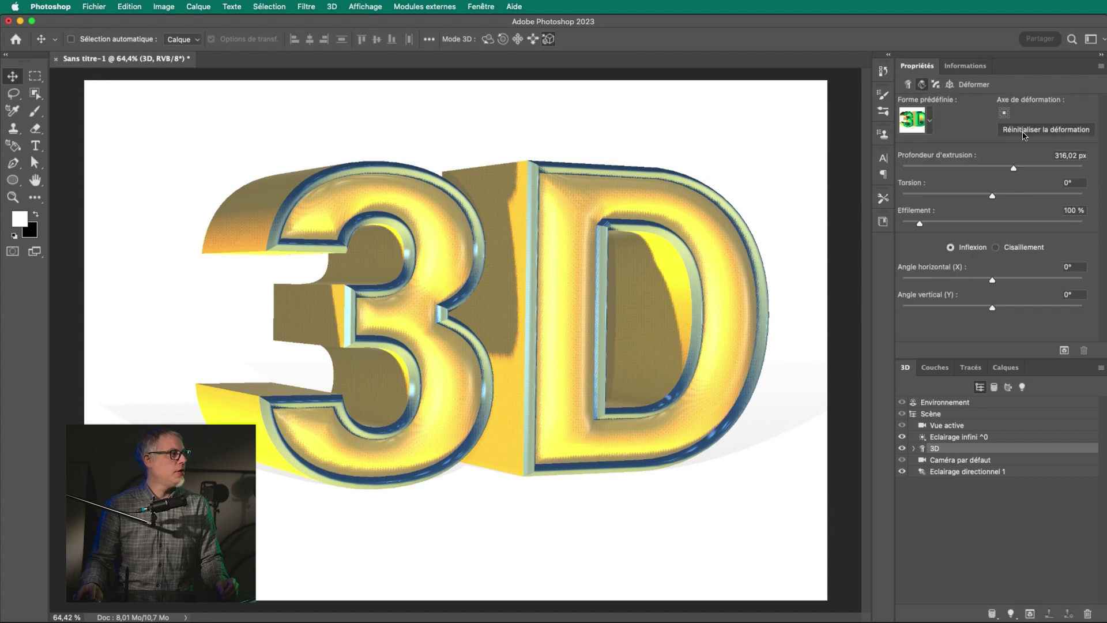
click(909, 85)
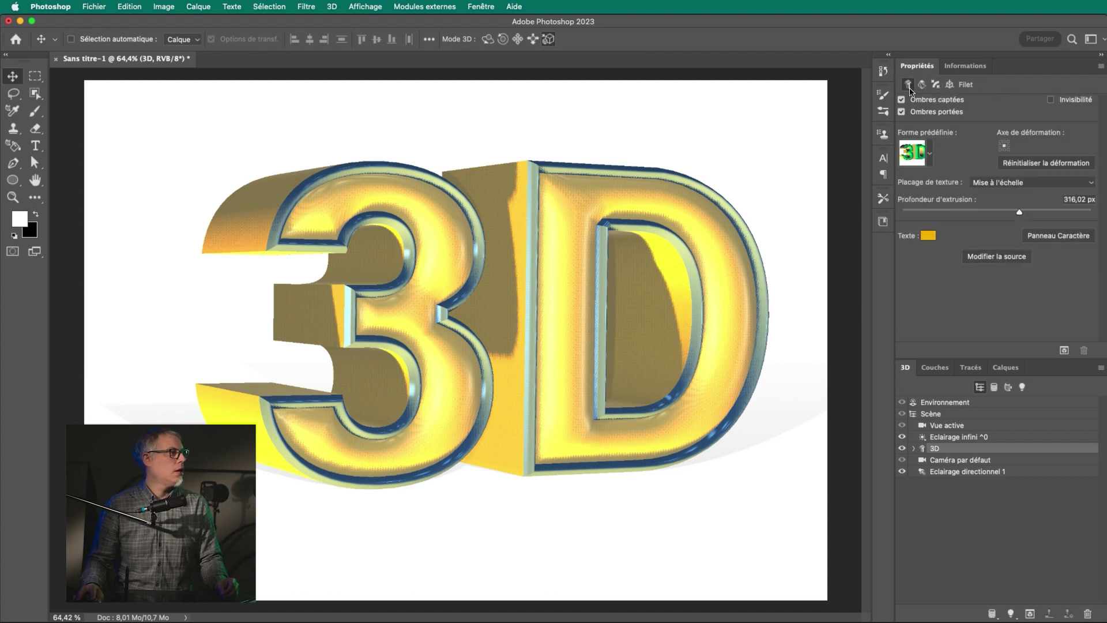
drag(1019, 212, 1022, 214)
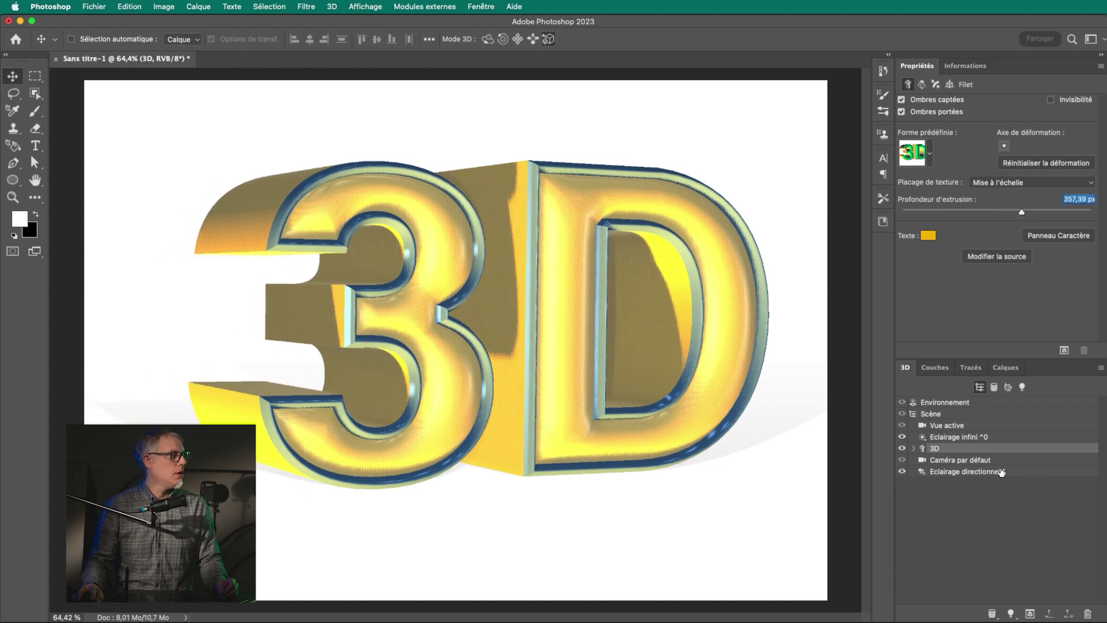
Soften the infinite light's shadow by setting its Adoucissement to 88%.
click(925, 438)
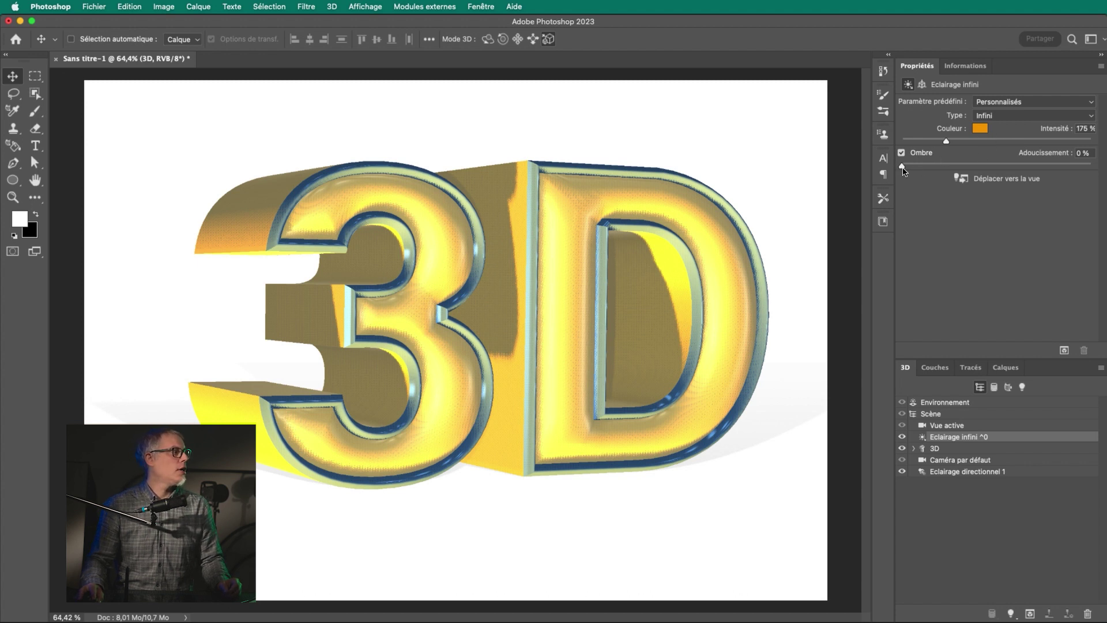
drag(982, 167, 1072, 168)
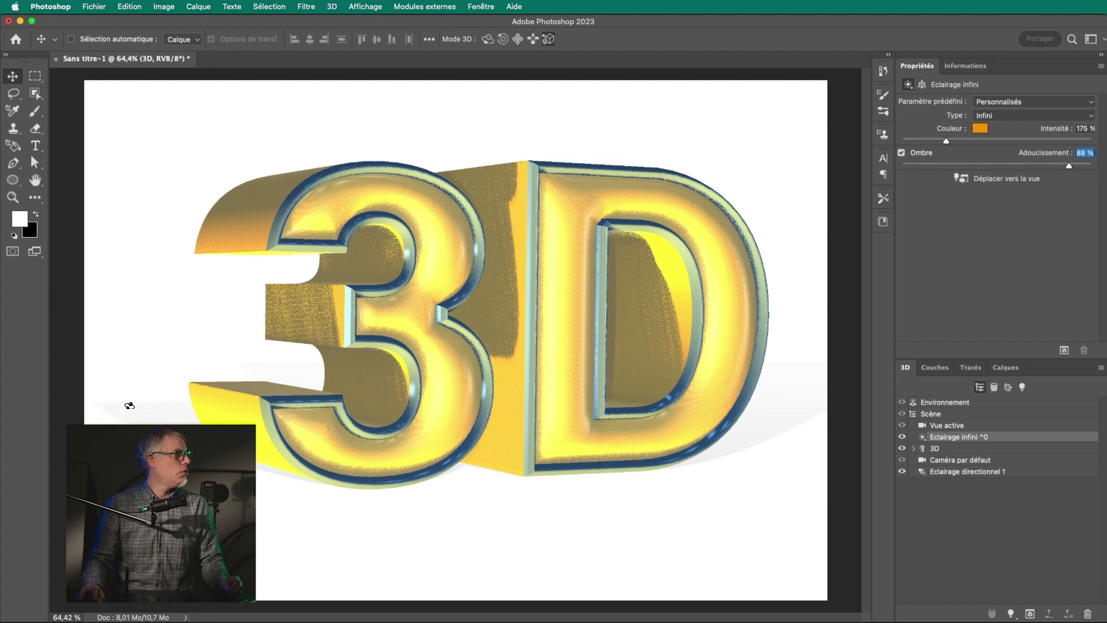